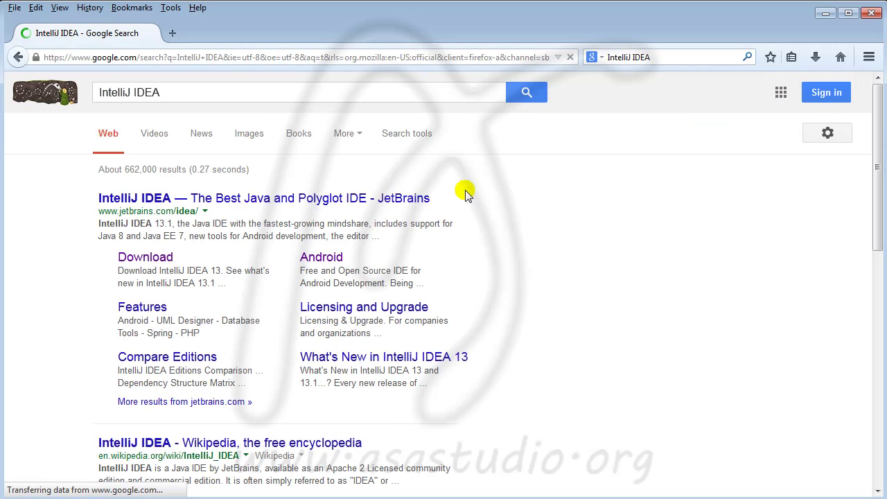
# - Open the IntelliJ IDEA download page from the search results and start the Windows Community Edition download
pyautogui.scroll(-2, 85, 211)
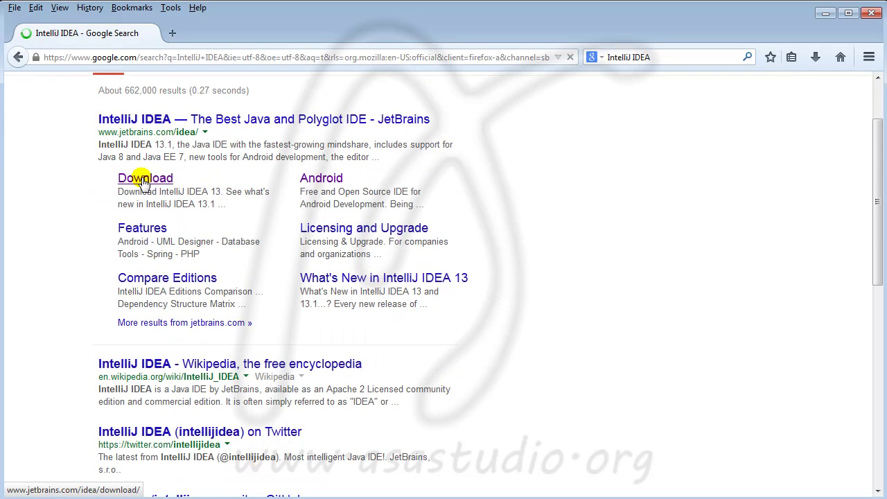
pyautogui.click(144, 182)
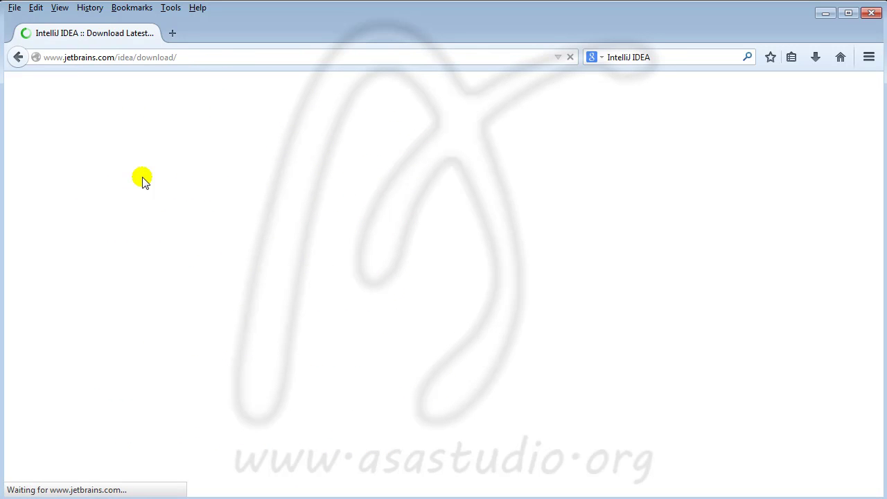
pyautogui.scroll(-3, 139, 227)
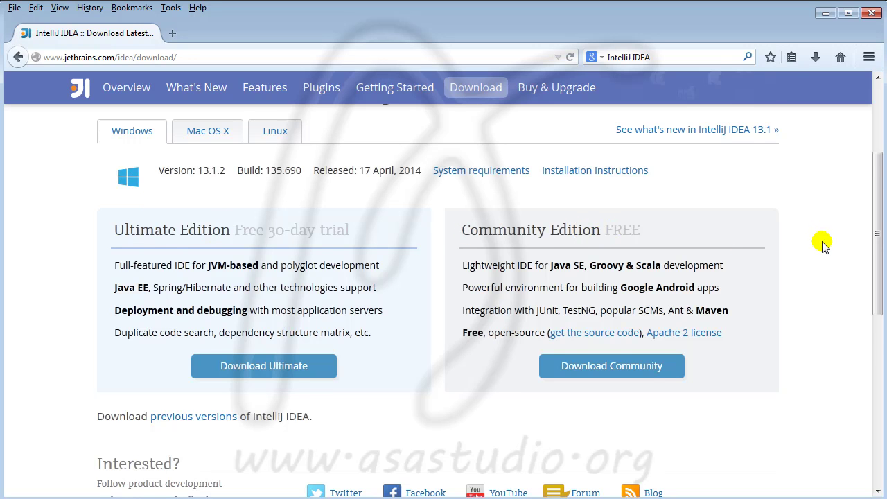
pyautogui.scroll(-1, 821, 244)
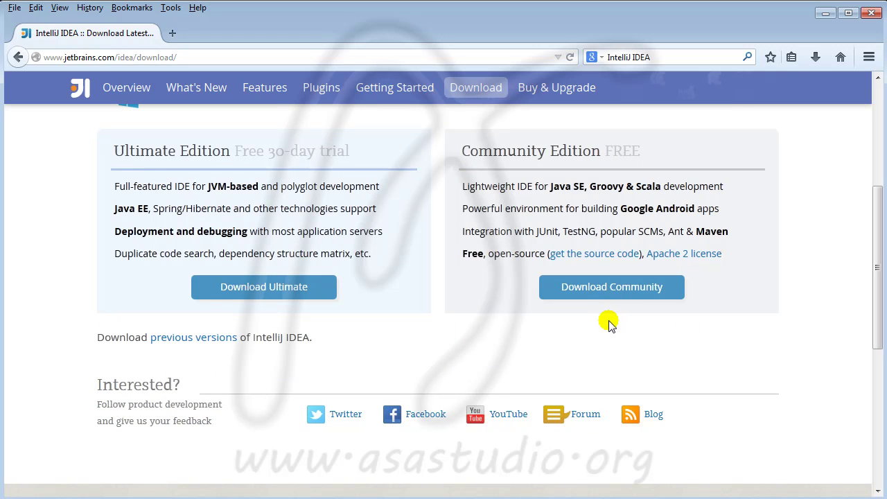
pyautogui.click(606, 290)
# - Switch to Windows Explorer and run the ideaIC-13.1.2.exe installer from the software folder on the E: drive
pyautogui.click(83, 489)
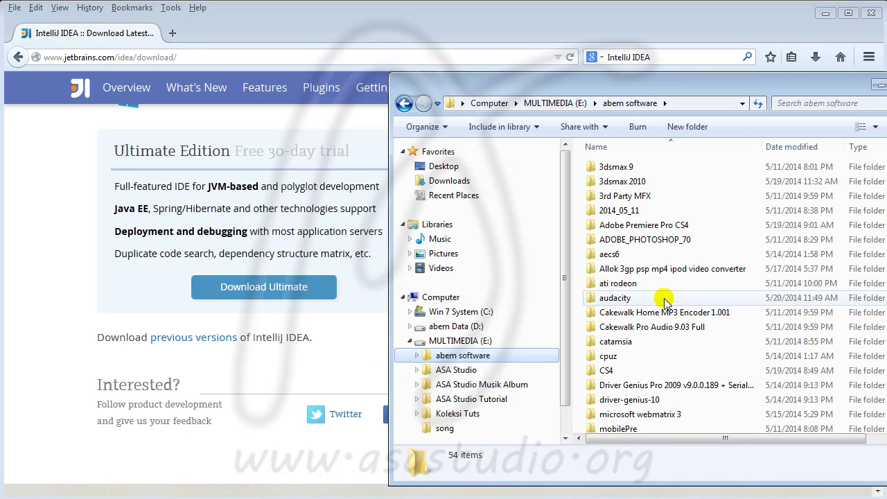
pyautogui.scroll(-8, 663, 301)
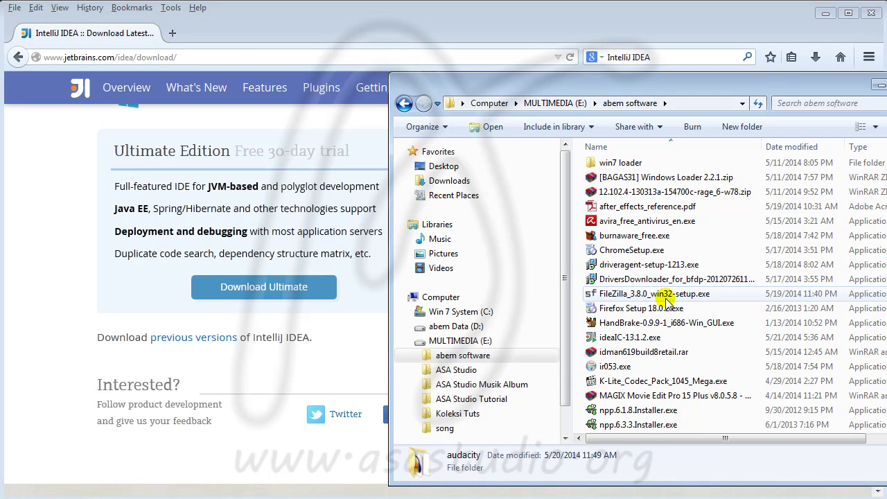
pyautogui.scroll(-2, 663, 297)
pyautogui.scroll(2, 610, 339)
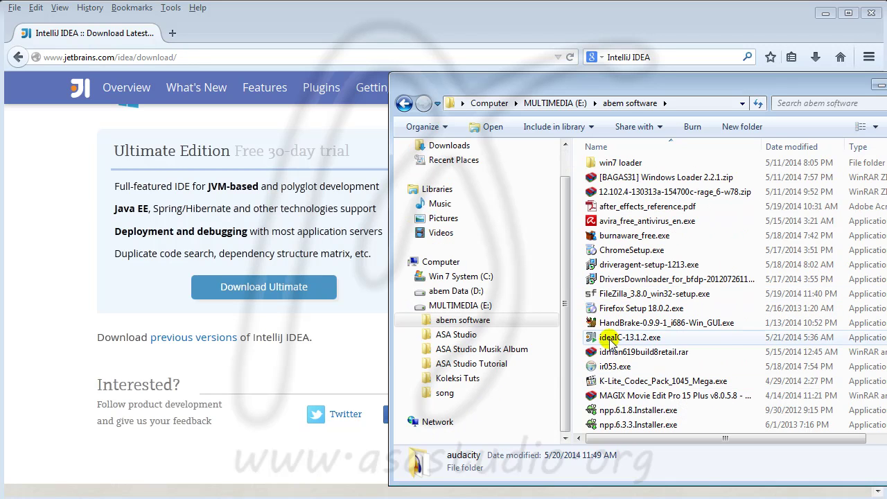
pyautogui.click(616, 340)
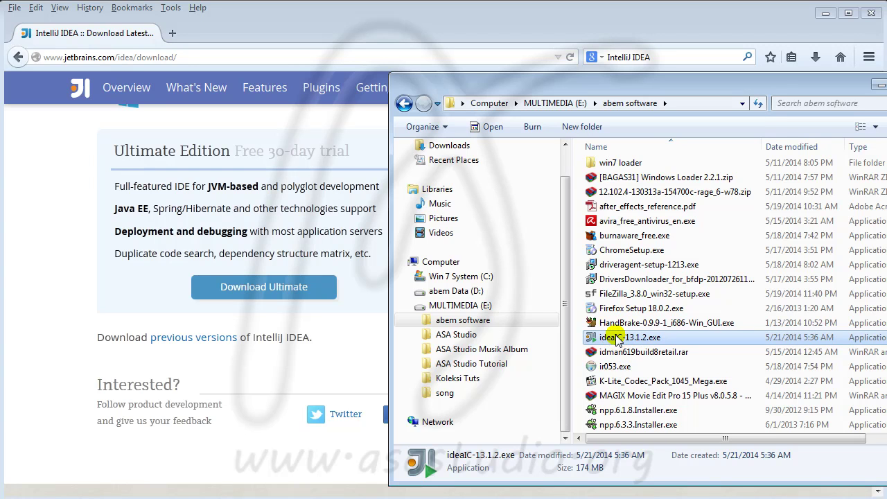
pyautogui.doubleClick(616, 340)
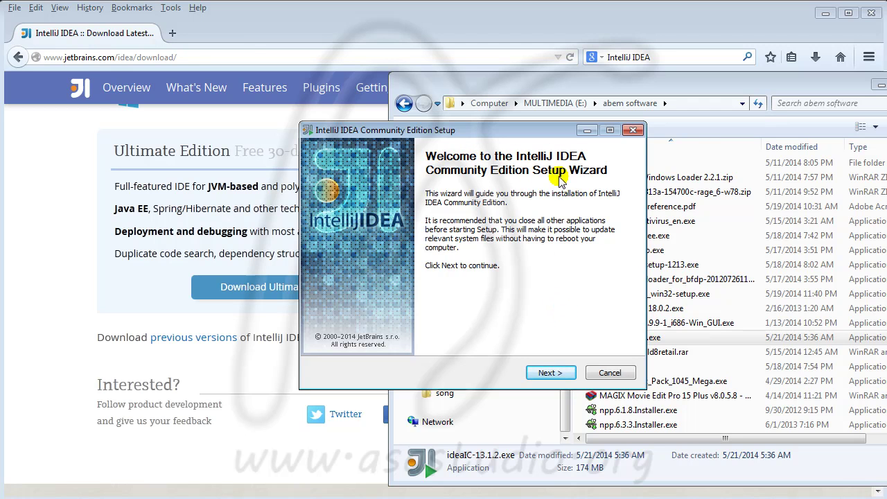
# - Set the installation destination to D:\Program Files (x86)\IntelliJ IDEA Community Edition 13.1.2 and continue to the installation options
pyautogui.click(550, 372)
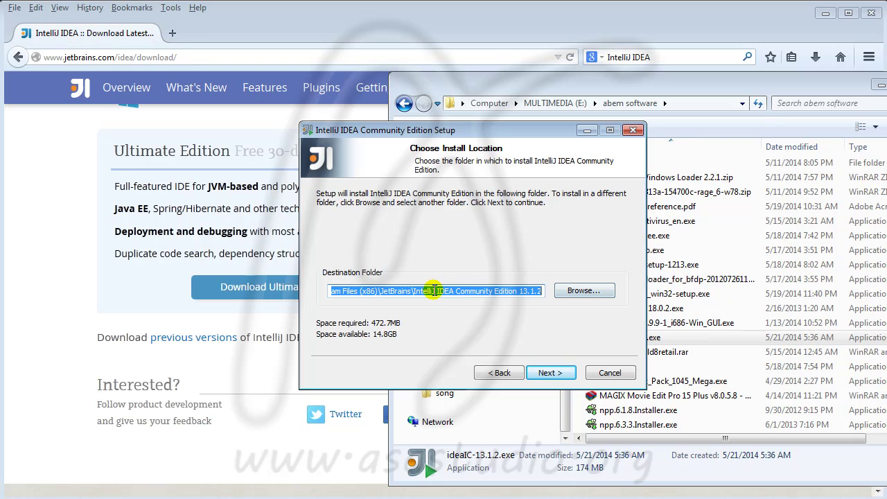
pyautogui.click(572, 292)
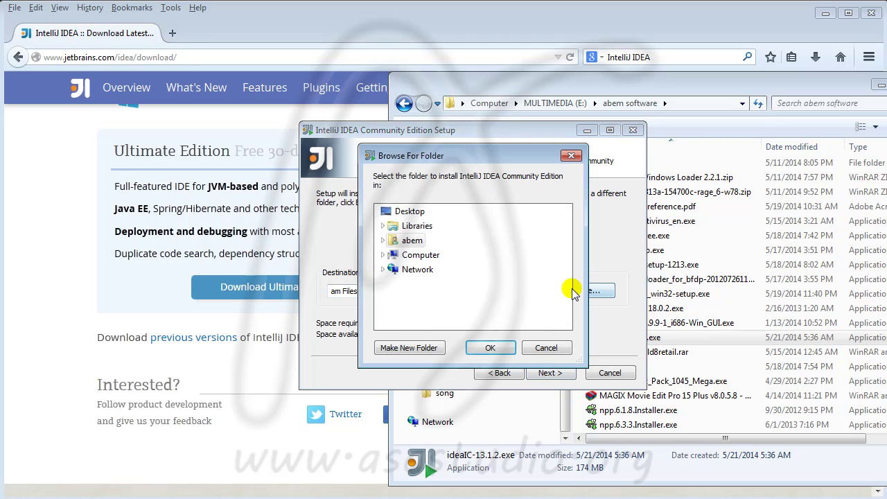
pyautogui.click(383, 255)
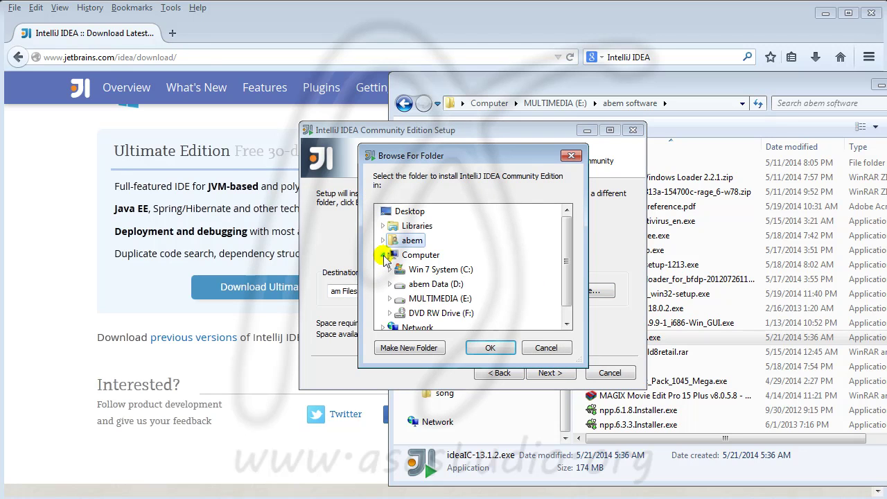
pyautogui.click(390, 285)
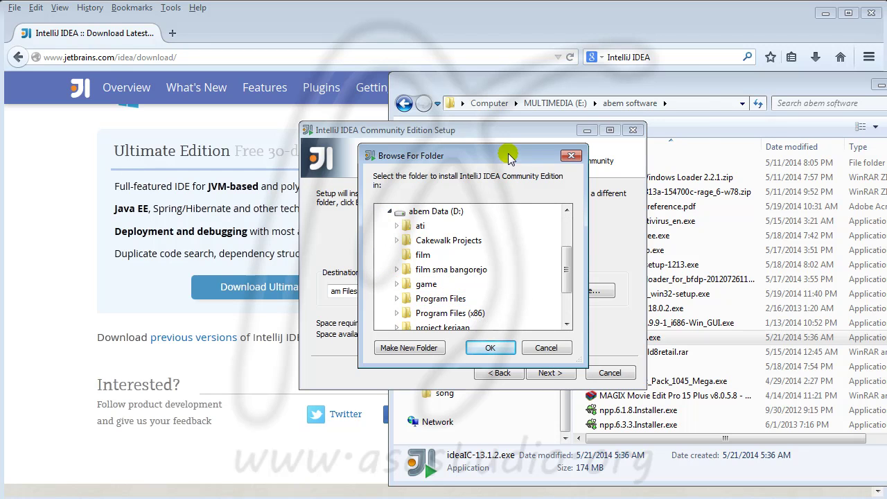
pyautogui.moveTo(507, 155); pyautogui.dragTo(630, 93)
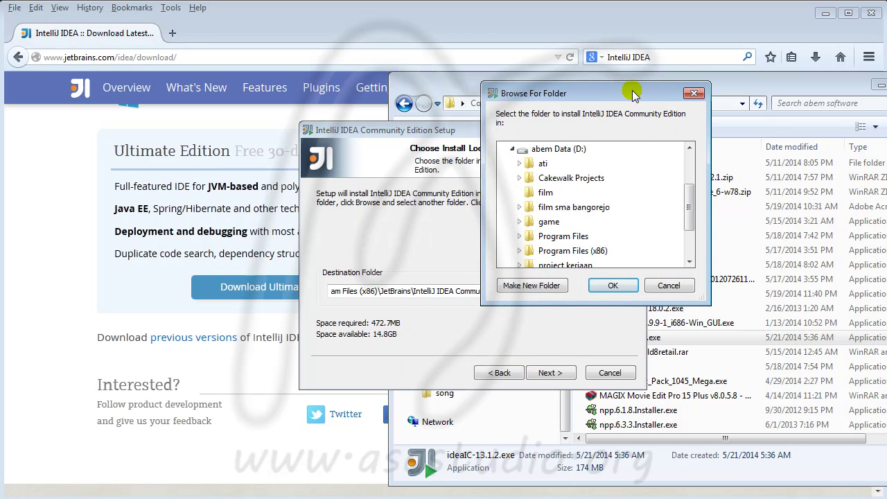
pyautogui.click(578, 252)
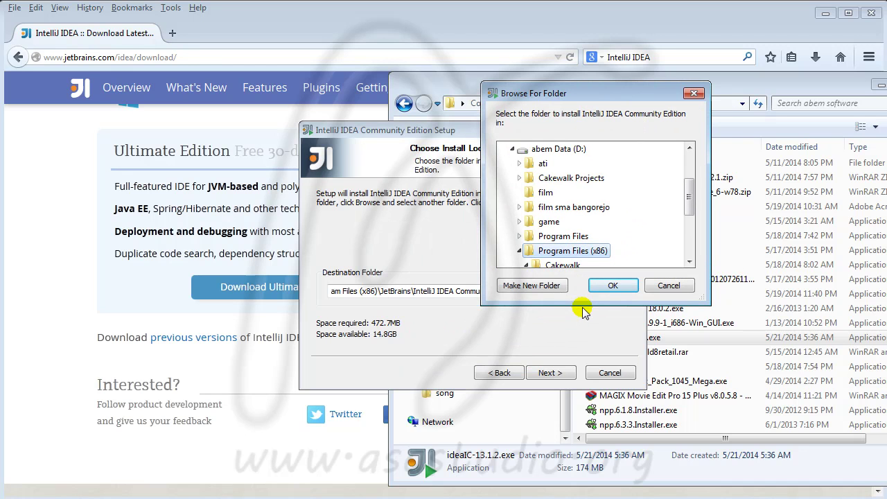
pyautogui.click(612, 284)
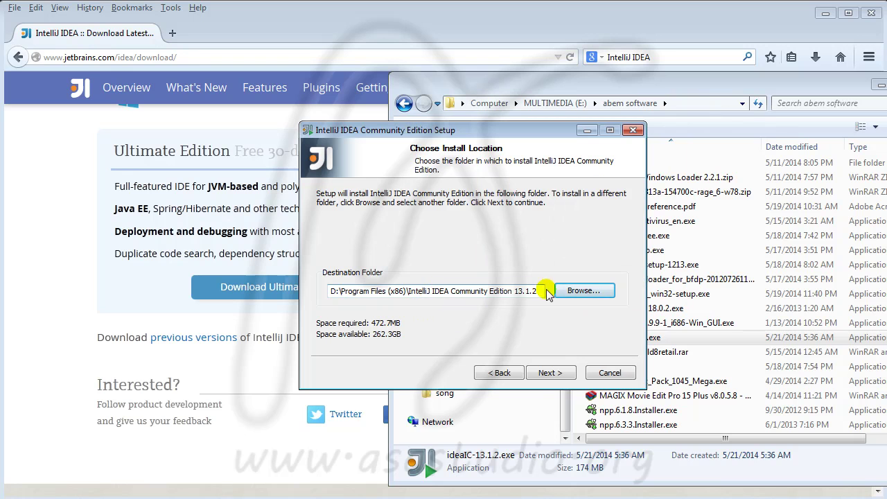
pyautogui.click(552, 374)
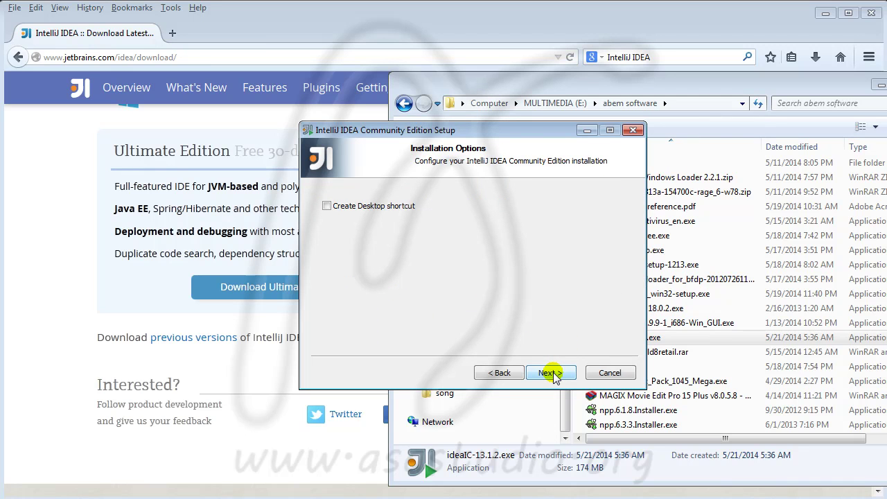
# - Enable the desktop shortcut and install the program with JetBrains as the Start Menu folder
pyautogui.click(326, 206)
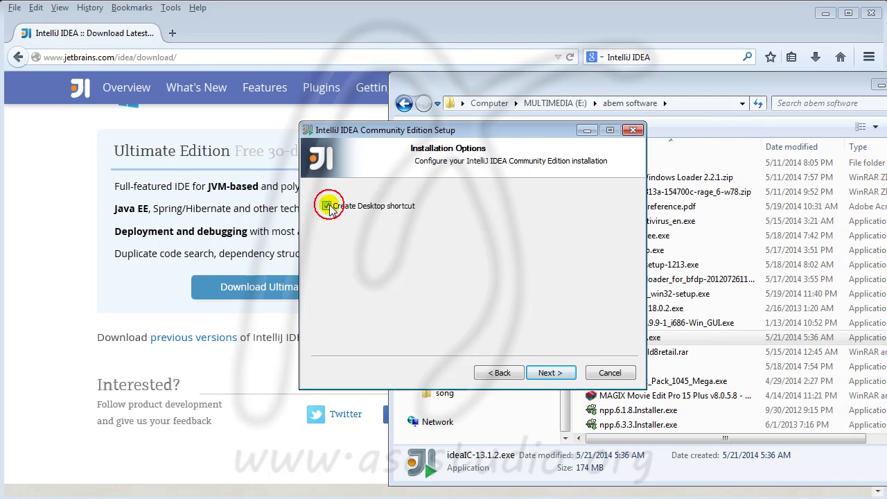
pyautogui.click(551, 372)
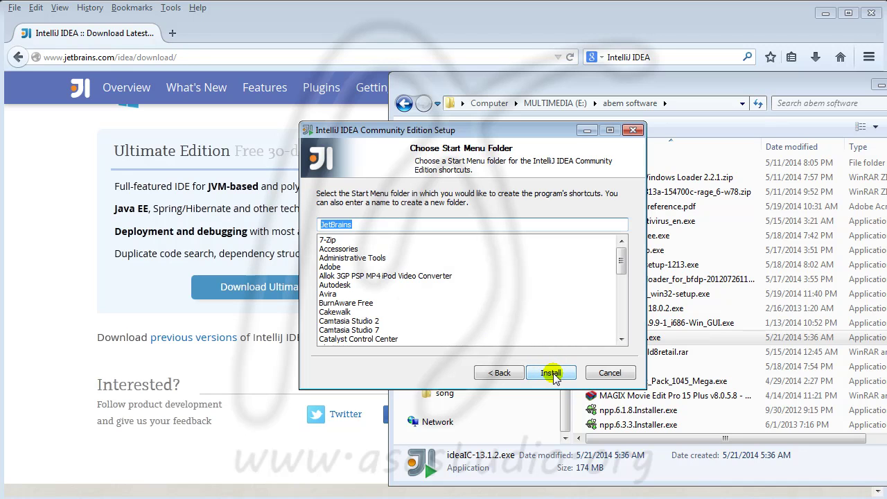
pyautogui.click(551, 372)
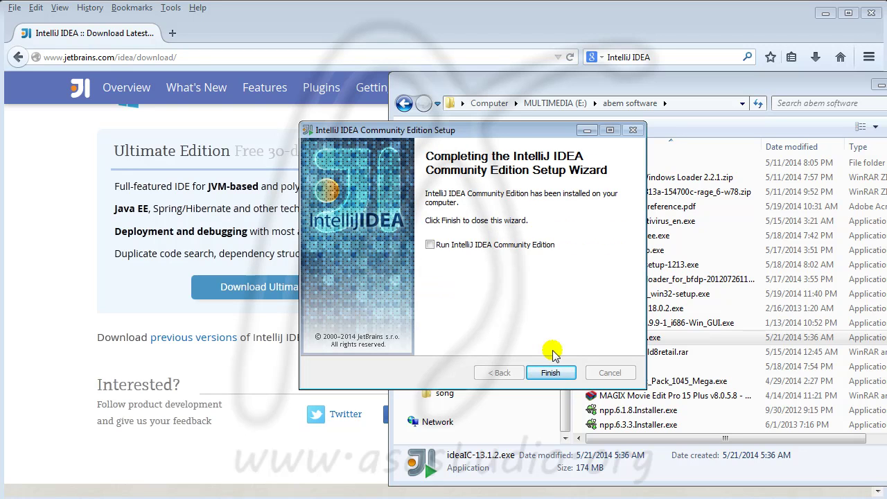
# - Finish setup with IntelliJ IDEA Community Edition set to run, and complete its first launch without importing previous settings
pyautogui.click(430, 245)
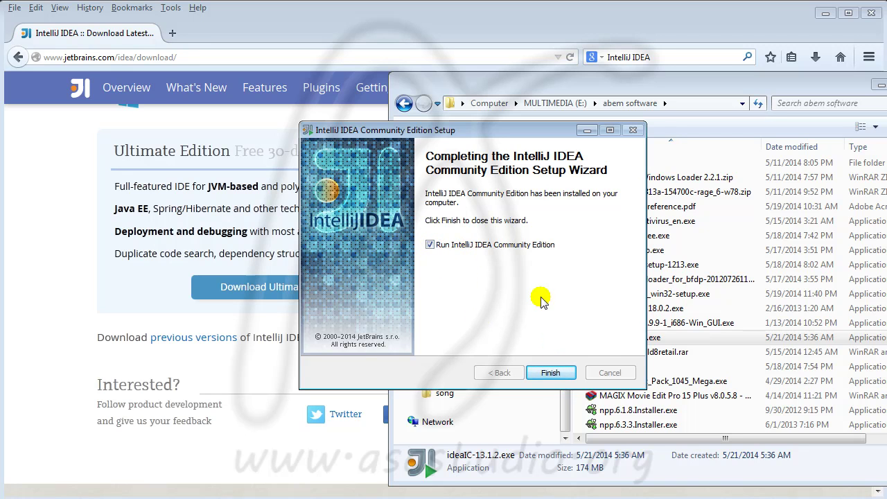
pyautogui.click(554, 374)
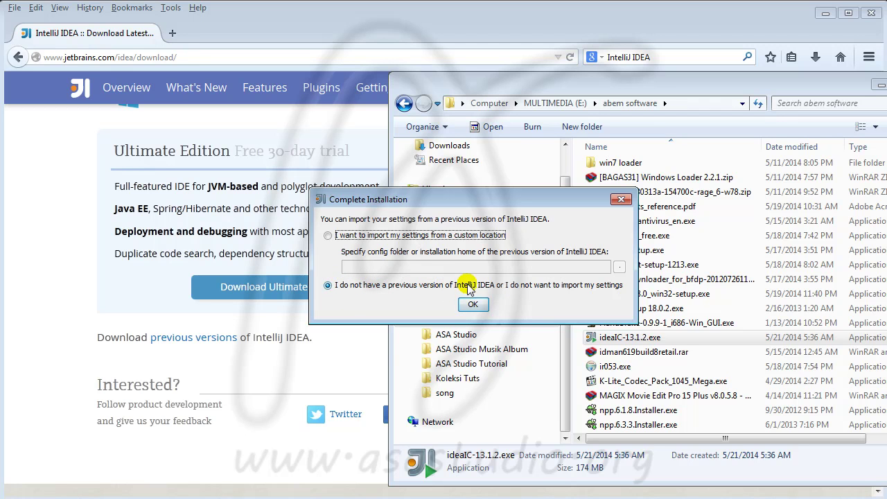
pyautogui.click(474, 306)
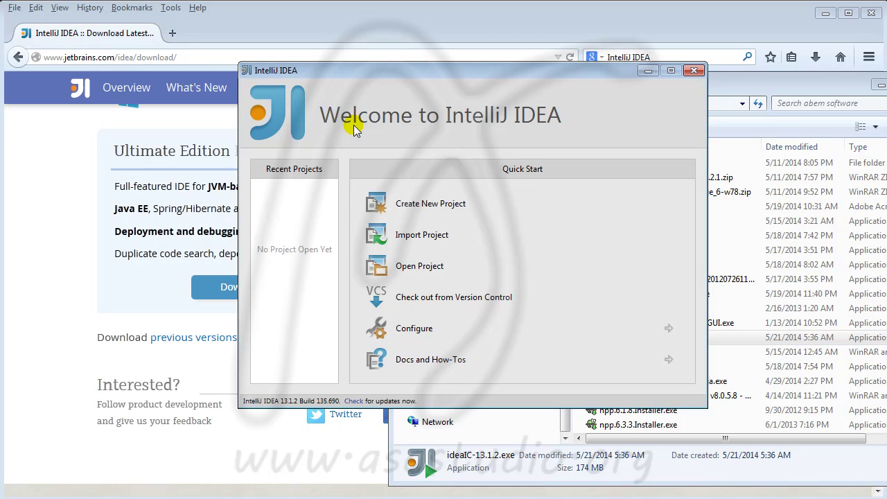
# - Begin a new Android Application Module project, accepting the application name myapp, package com.example.myapp and activity MyActivity
pyautogui.click(402, 205)
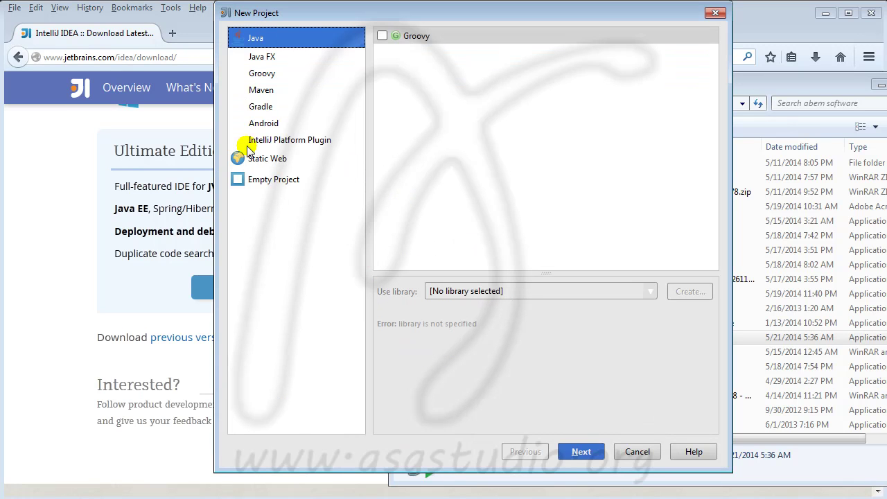
pyautogui.click(262, 124)
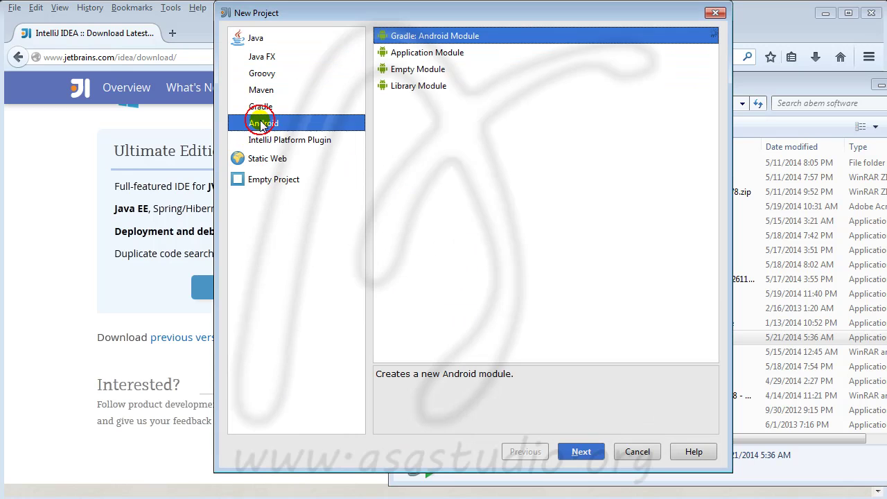
pyautogui.click(411, 54)
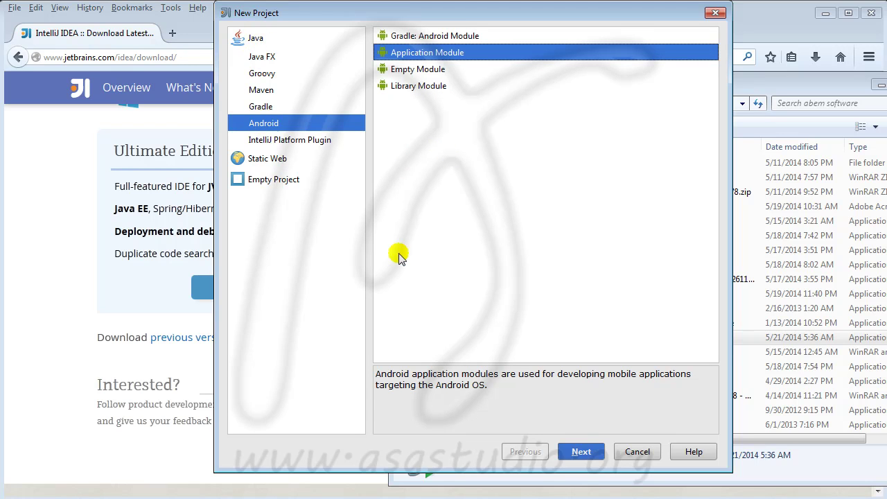
pyautogui.click(580, 452)
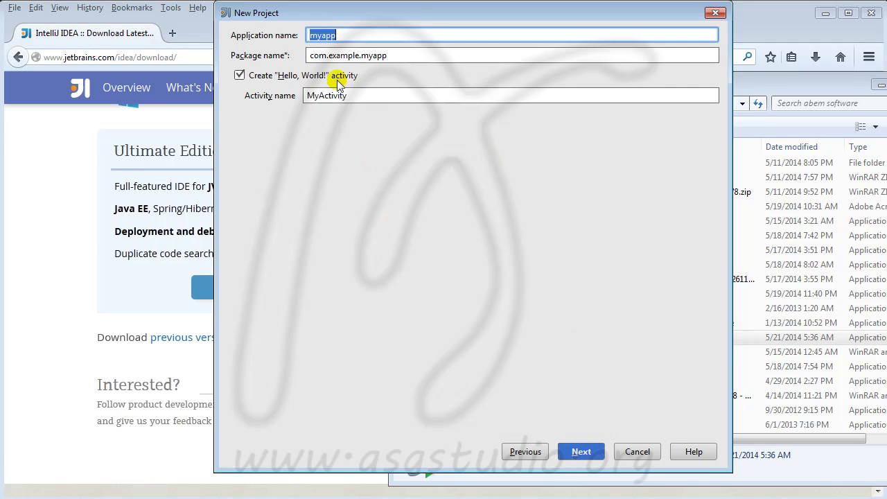
pyautogui.click(581, 453)
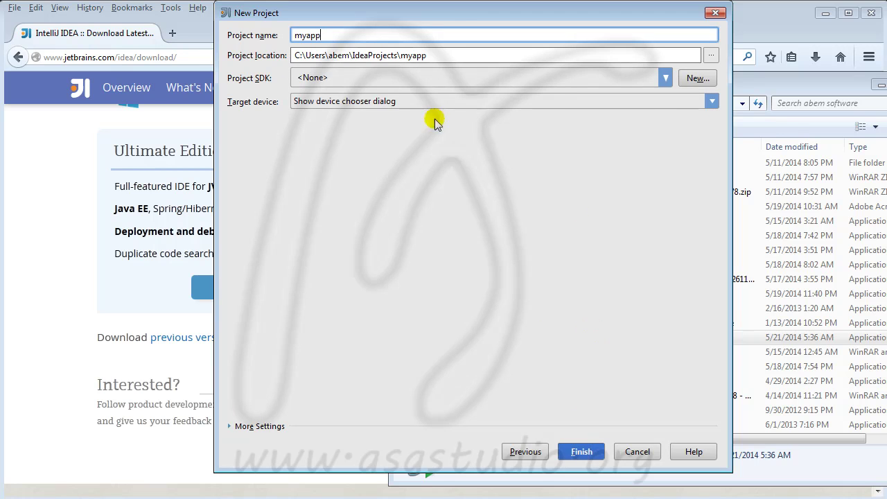
# - Browse for the project location, collapsing the C: drive and expanding the D: drive
pyautogui.click(710, 55)
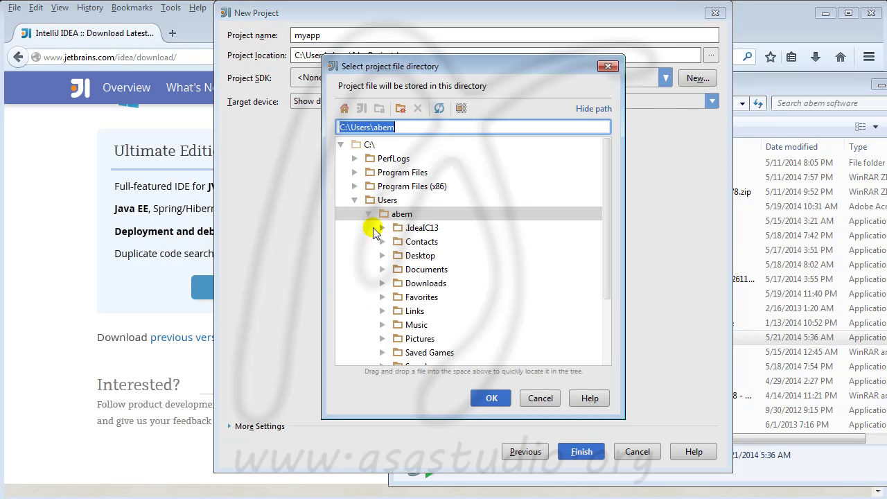
pyautogui.click(341, 145)
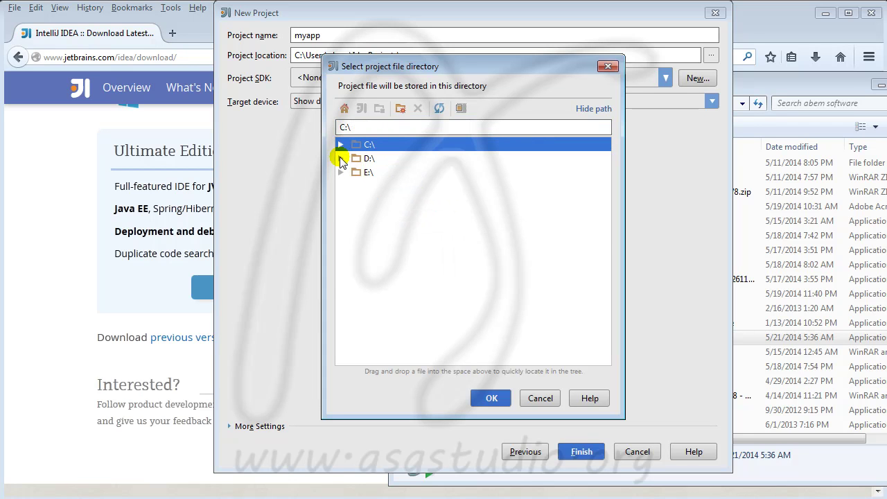
pyautogui.click(340, 159)
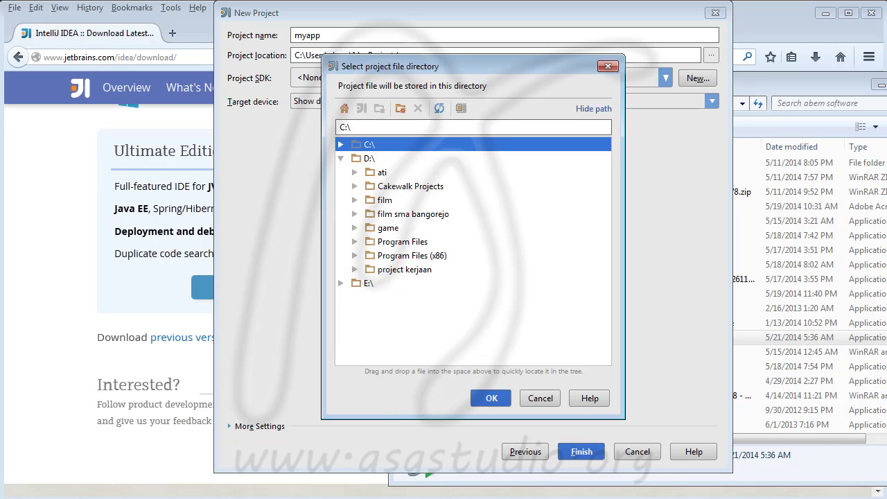
# - Switch to Windows Explorer and create a folder named java project inside project kerjaan on the D: drive
pyautogui.click(88, 494)
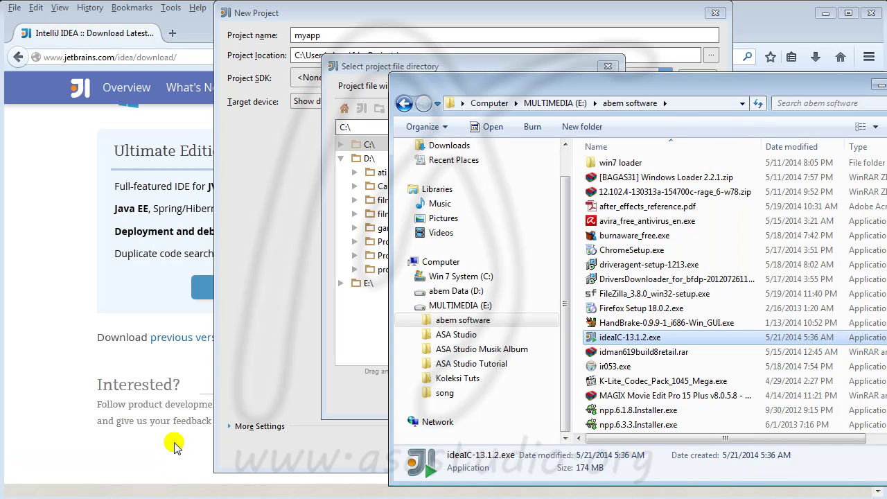
pyautogui.click(410, 292)
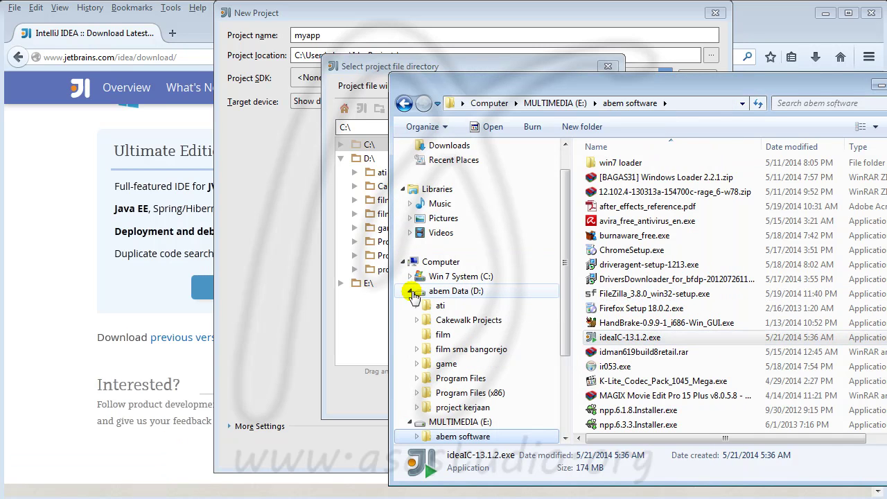
pyautogui.click(463, 408)
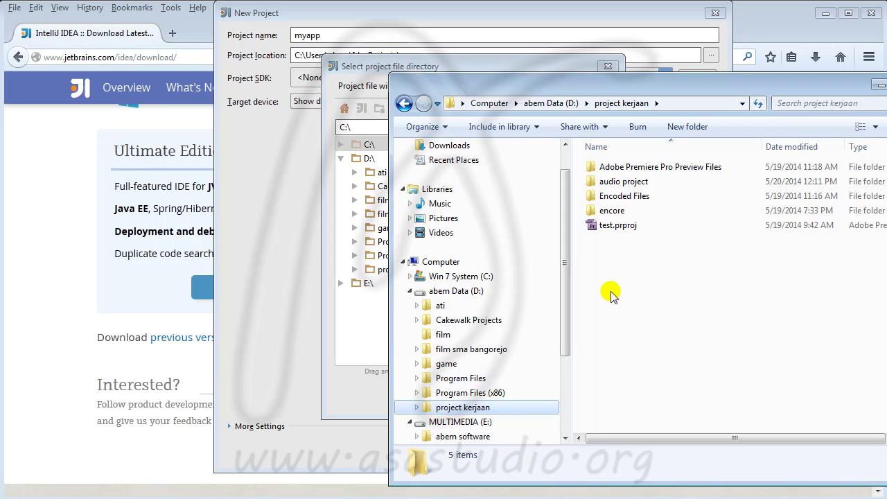
pyautogui.click(688, 127)
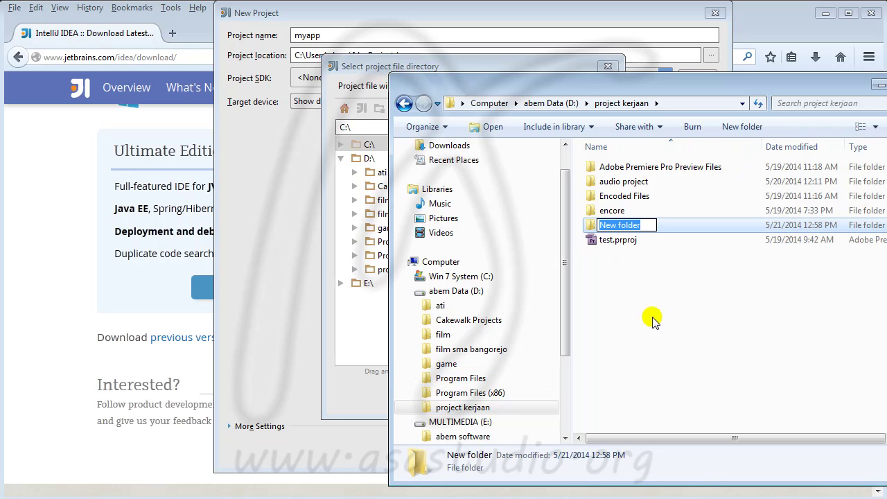
pyautogui.write('java project')
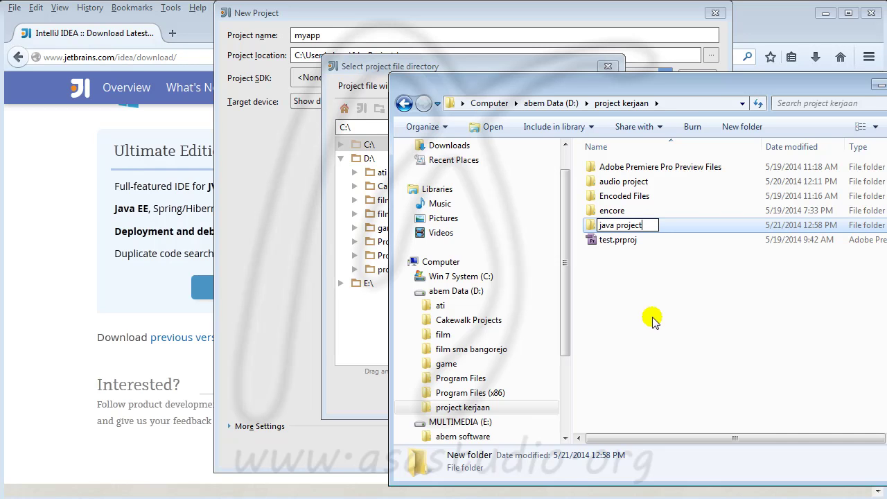
pyautogui.press('Return')
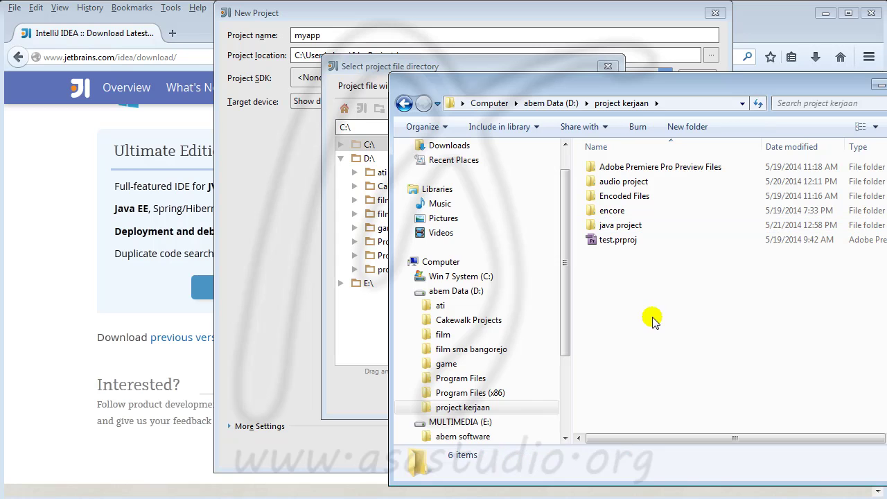
# - Return to IntelliJ IDEA and set the project location to D:\project kerjaan\java project
pyautogui.click(554, 64)
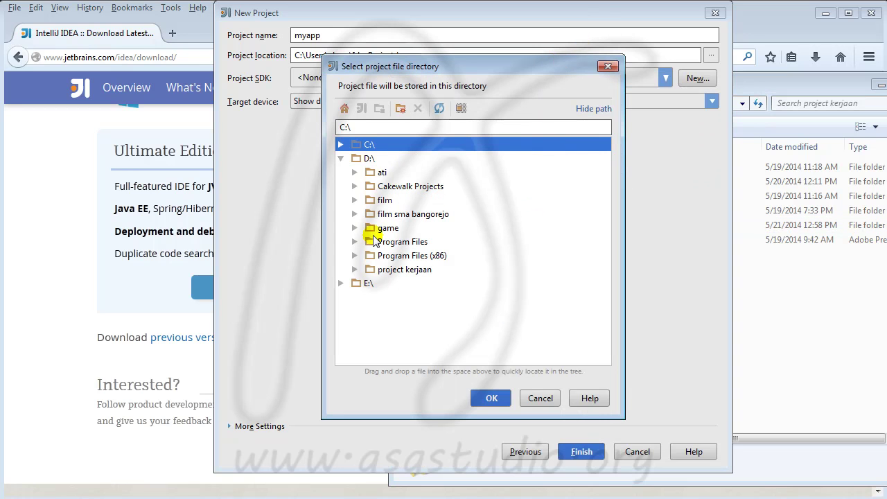
pyautogui.click(354, 269)
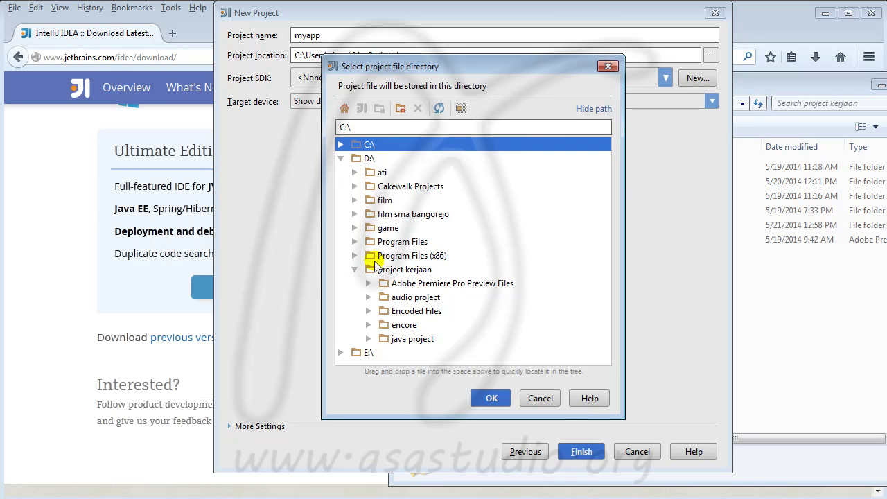
pyautogui.click(408, 340)
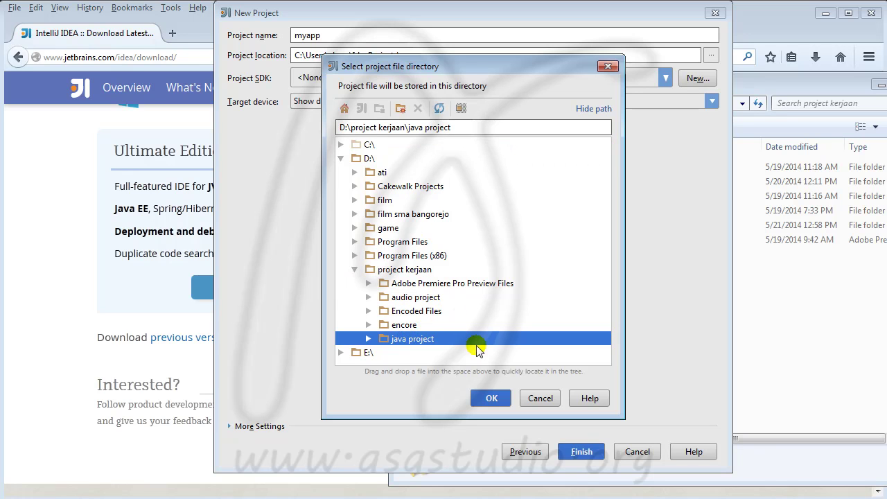
pyautogui.click(490, 399)
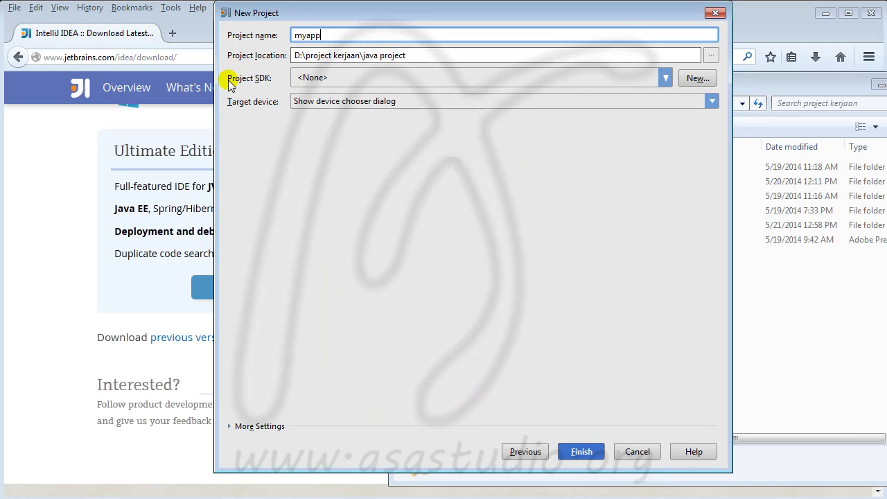
# - Check the available choices for the project SDK and the target device without changing either
pyautogui.click(666, 78)
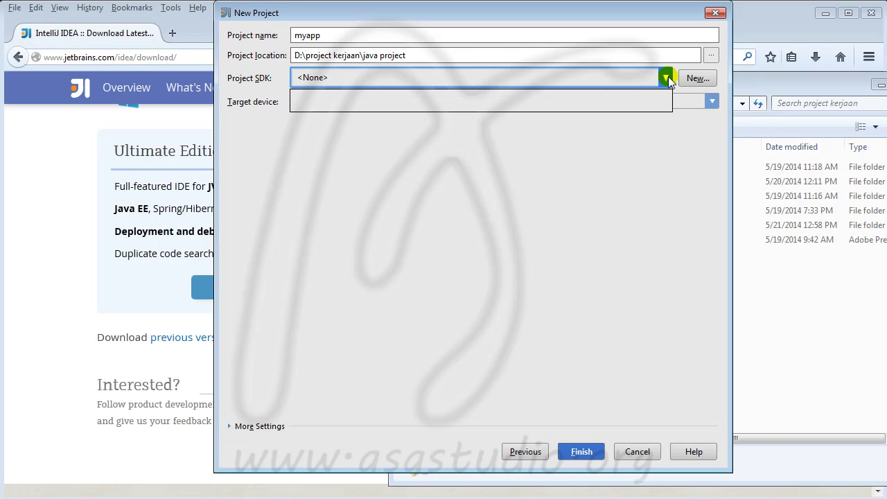
pyautogui.click(645, 181)
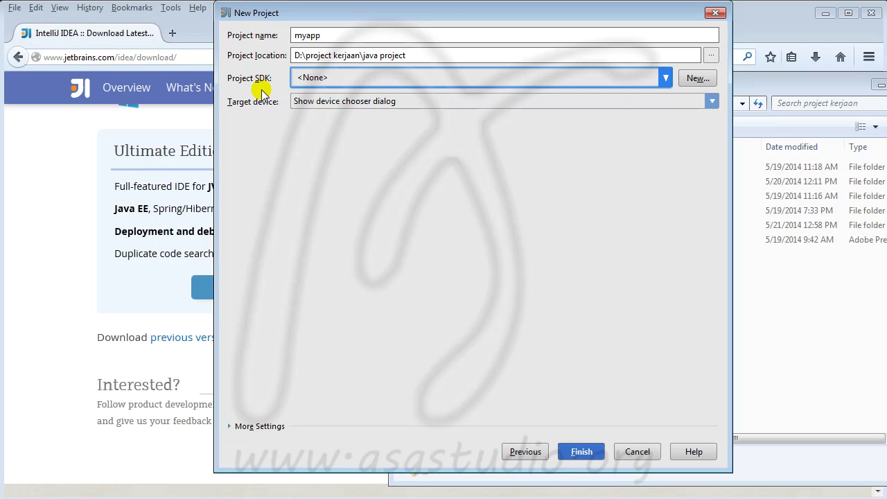
pyautogui.click(712, 103)
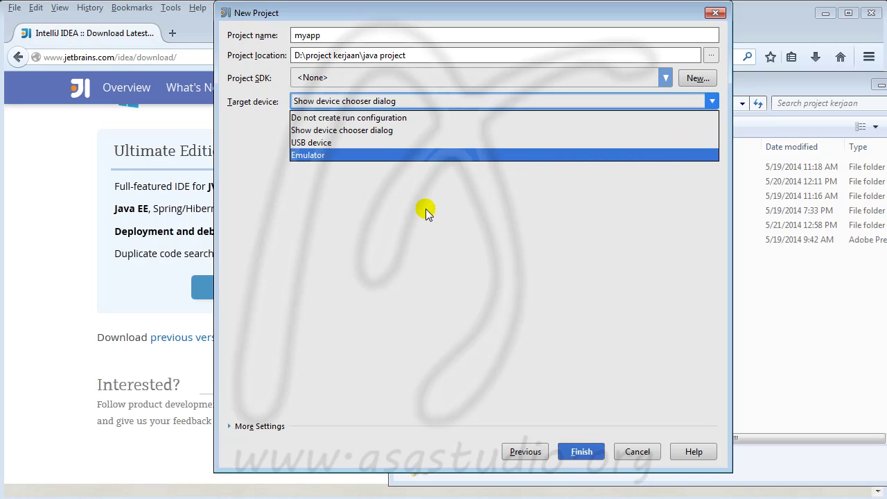
pyautogui.click(356, 211)
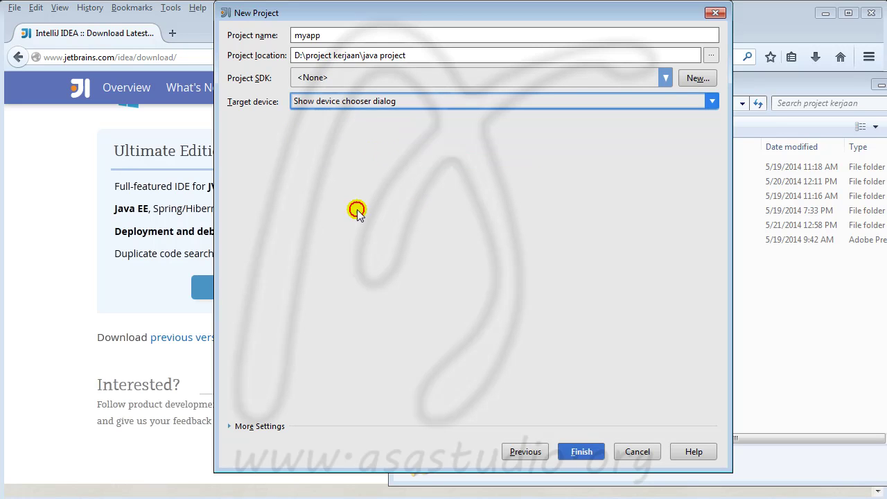
# - Try to add a new project SDK, and cancel the new project setup
pyautogui.click(698, 79)
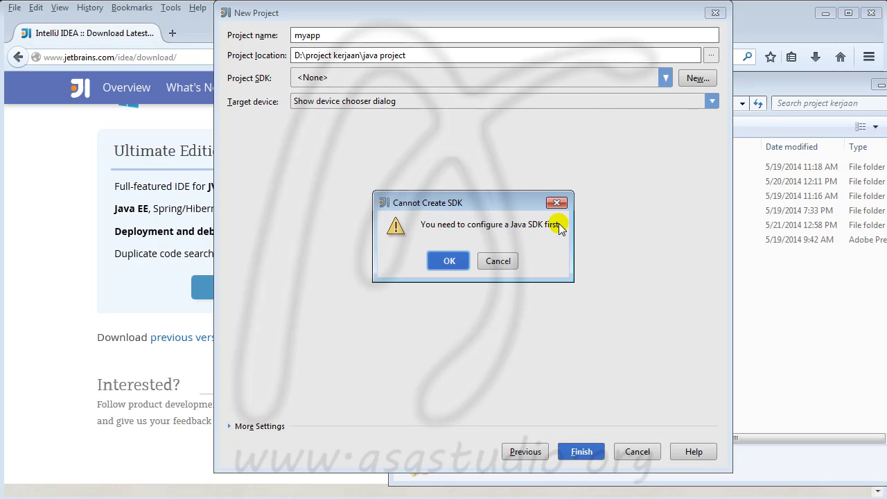
pyautogui.click(505, 264)
pyautogui.click(637, 451)
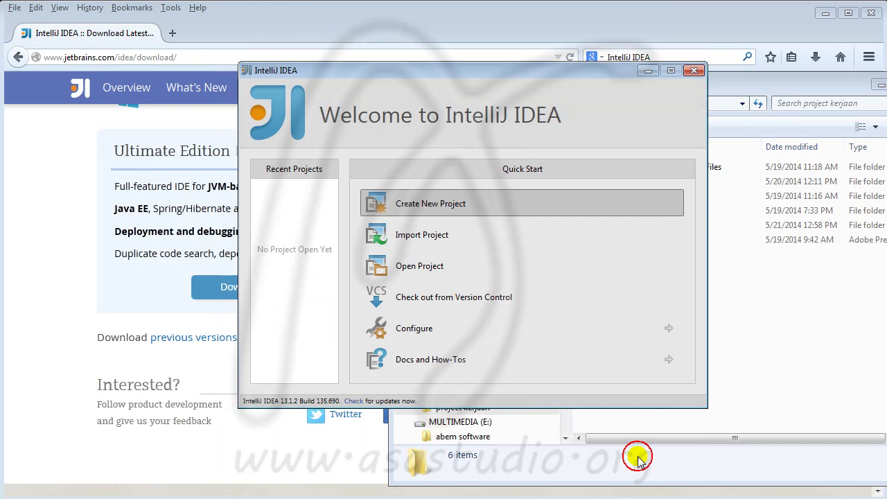
# - Look through the list of installed plugins and the IDE settings, closing each without changes
pyautogui.click(430, 332)
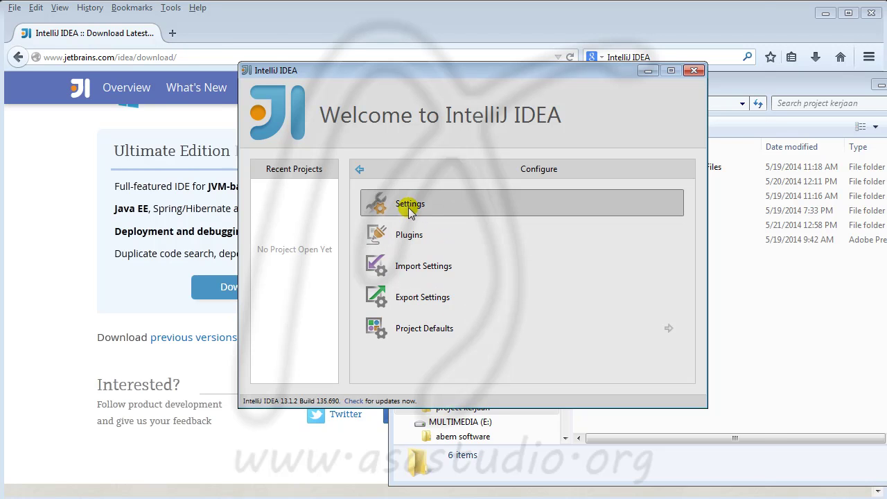
pyautogui.click(413, 236)
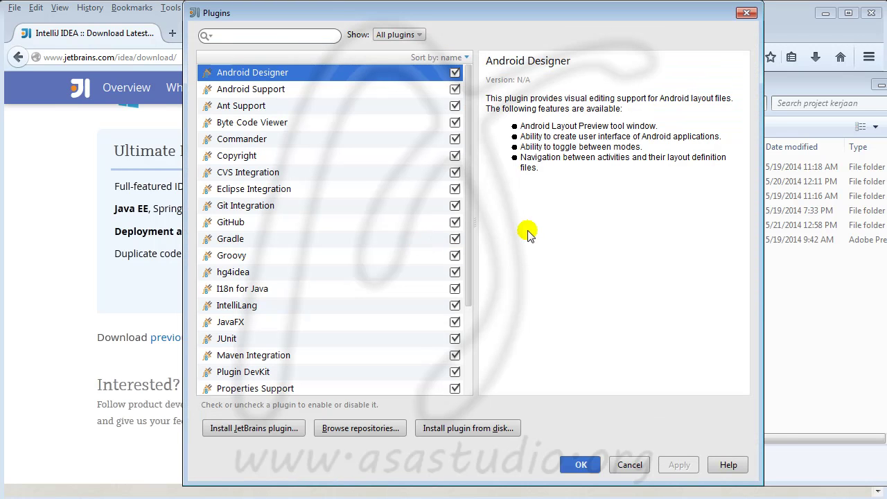
pyautogui.scroll(-3, 257, 92)
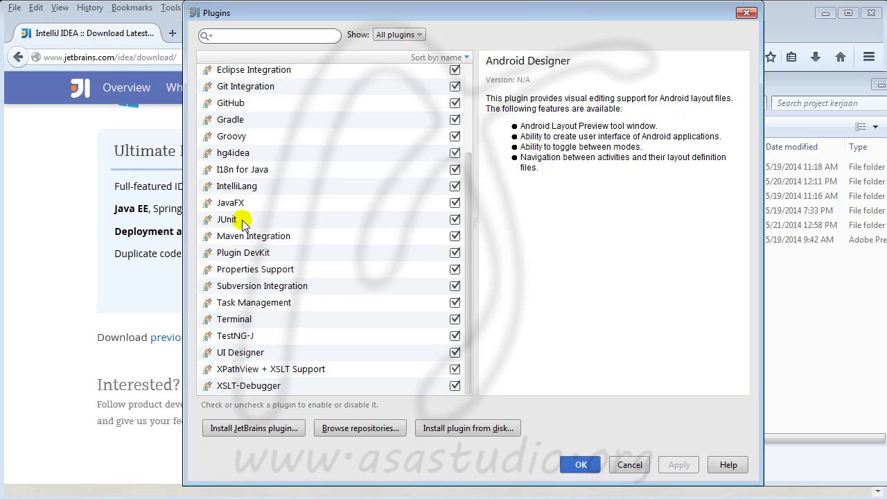
pyautogui.scroll(3, 293, 204)
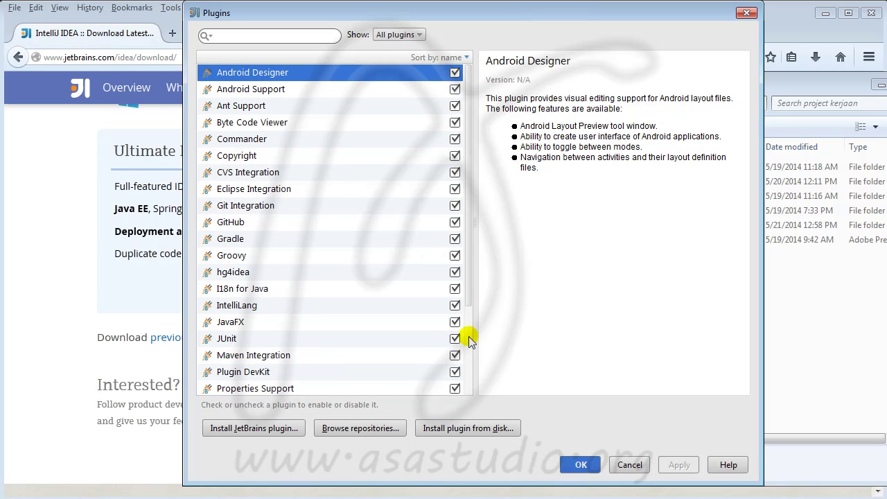
pyautogui.click(629, 465)
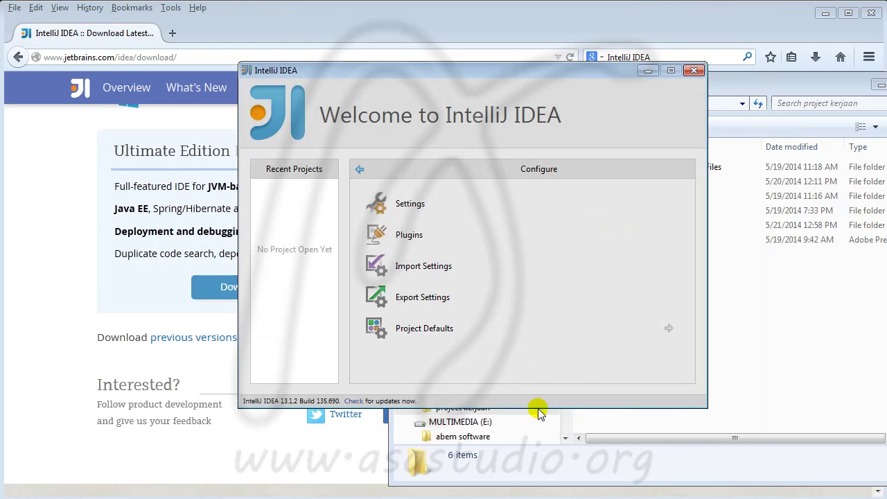
pyautogui.click(414, 208)
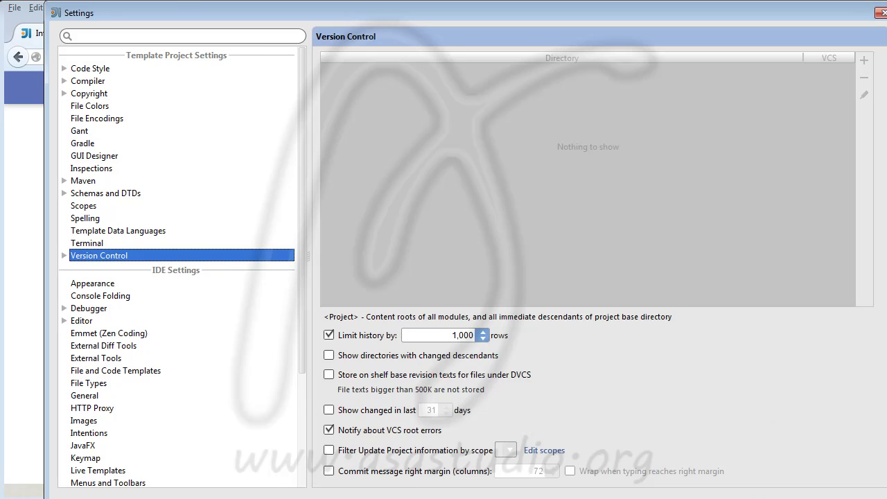
pyautogui.press('Escape')
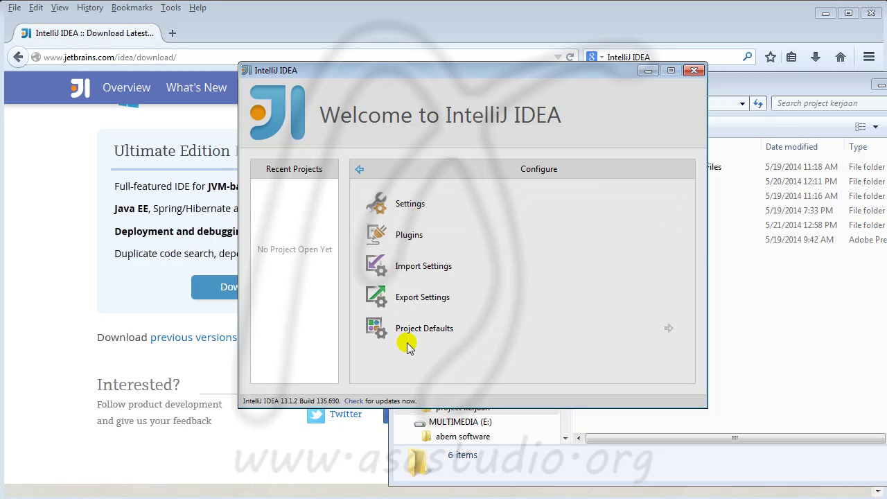
# - Reopen the plugin list and read the descriptions of Android Support and Android Designer
pyautogui.click(408, 236)
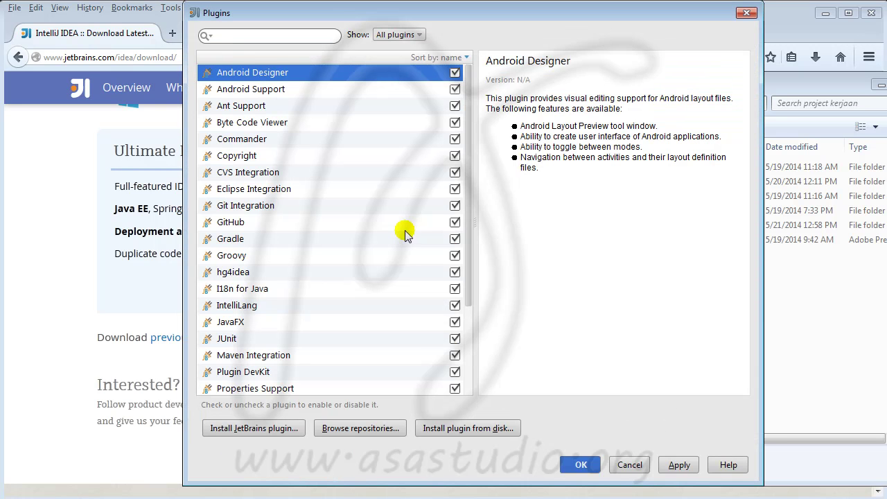
pyautogui.click(241, 92)
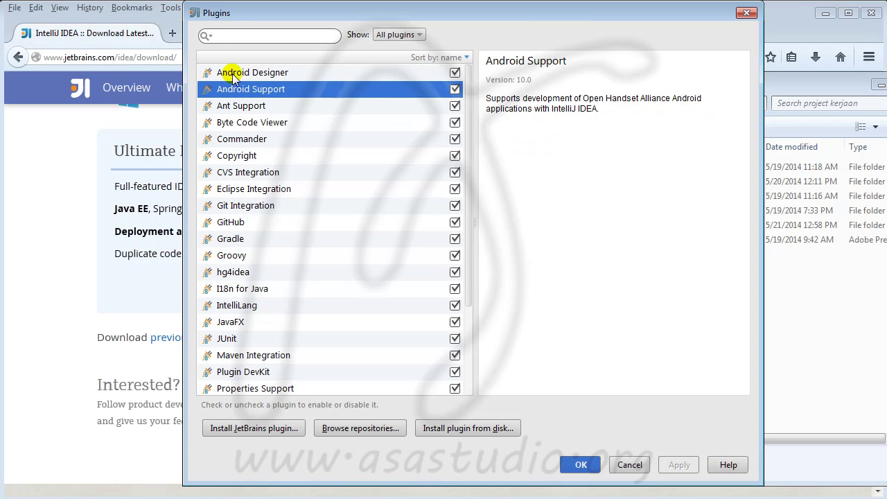
pyautogui.click(228, 73)
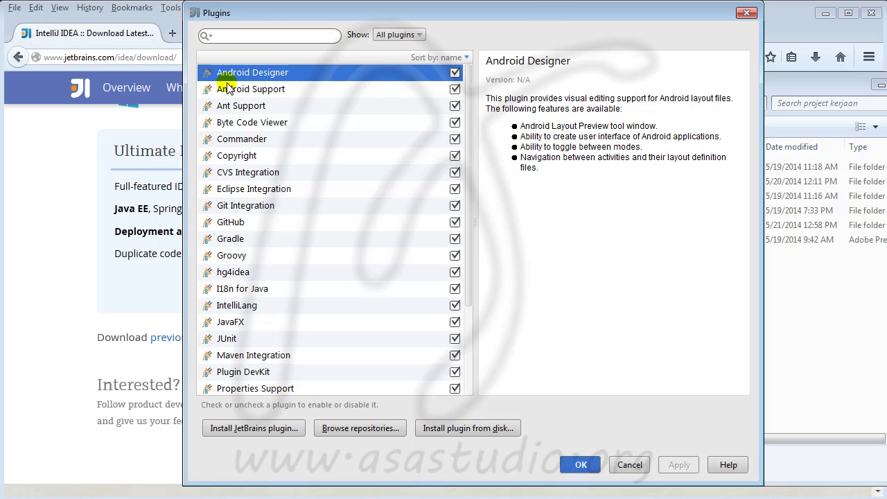
pyautogui.click(222, 90)
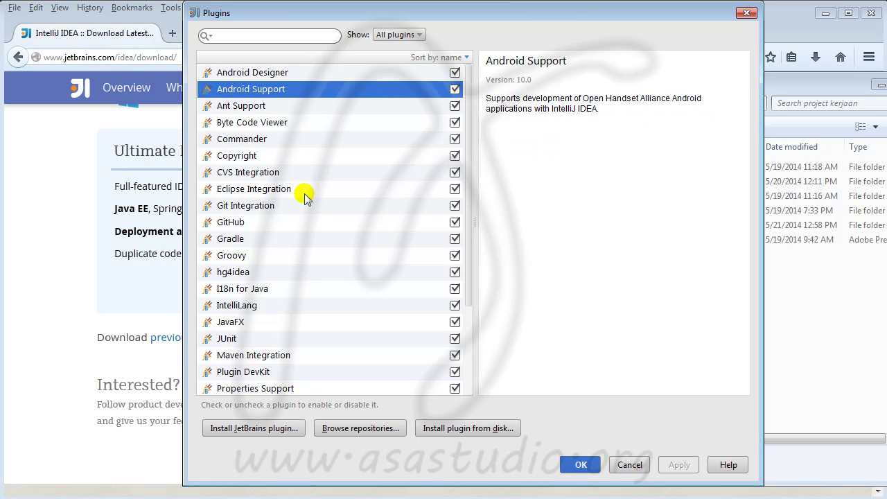
# - Browse the installable JetBrains plugins and inspect the HTTP proxy settings, leaving the plugin manager without changes
pyautogui.click(271, 429)
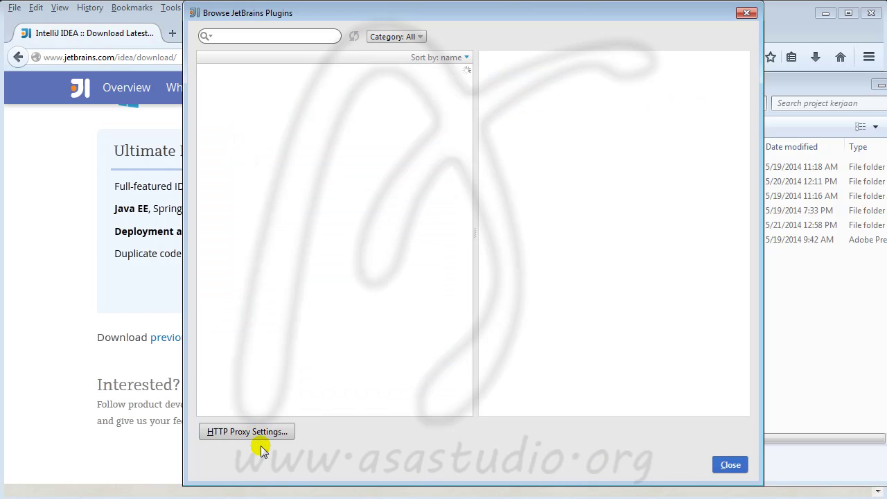
pyautogui.click(270, 431)
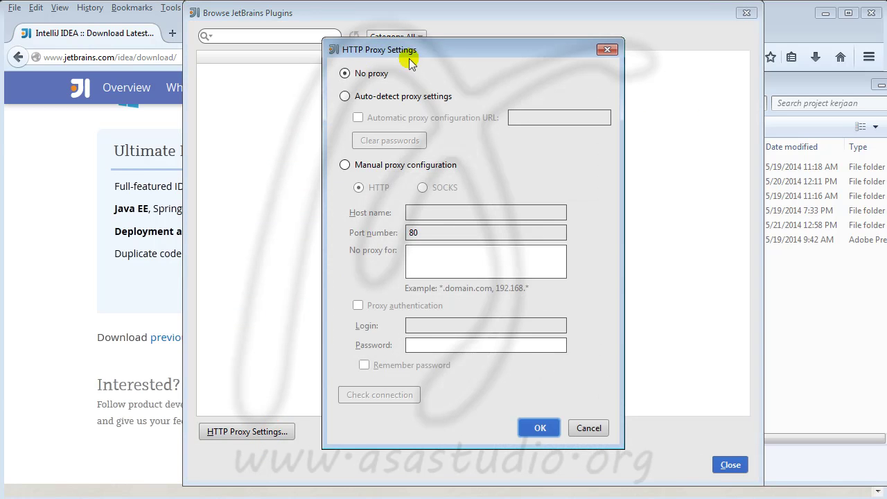
pyautogui.click(607, 49)
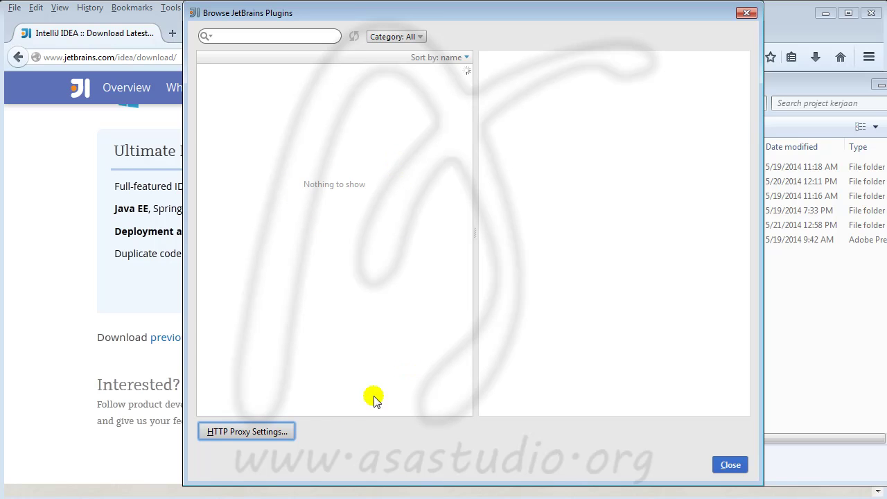
pyautogui.click(723, 461)
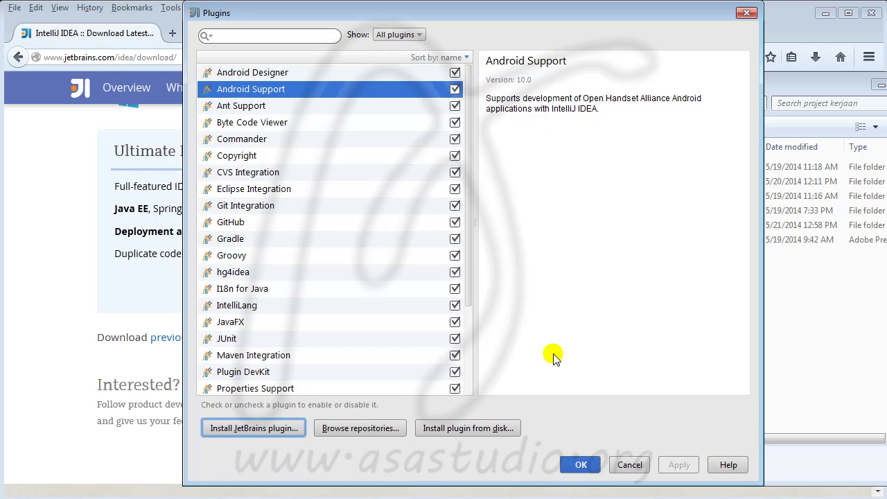
pyautogui.click(629, 466)
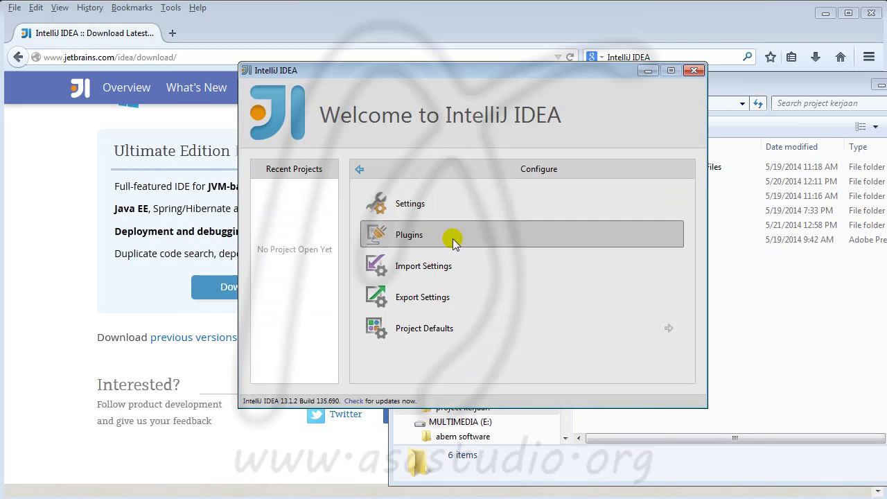
# - Close the IntelliJ IDEA welcome window and search Google for "android sdk" in a new Firefox tab
pyautogui.click(691, 71)
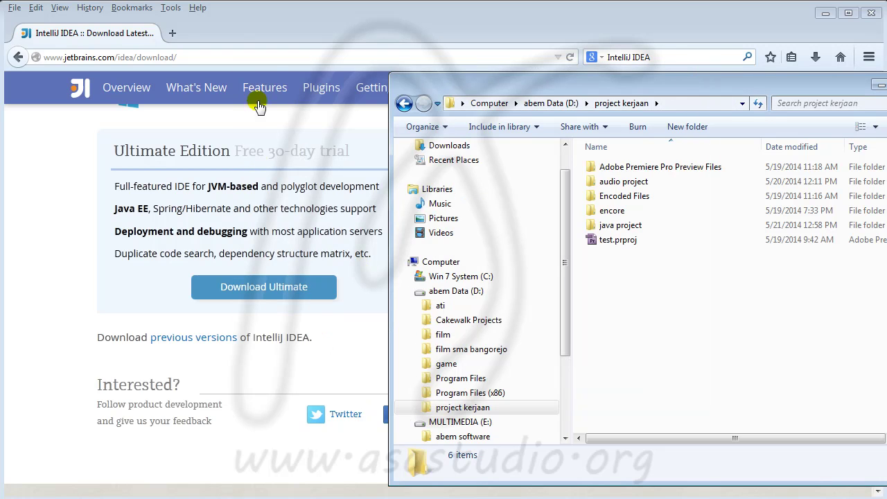
pyautogui.click(171, 33)
pyautogui.click(645, 57)
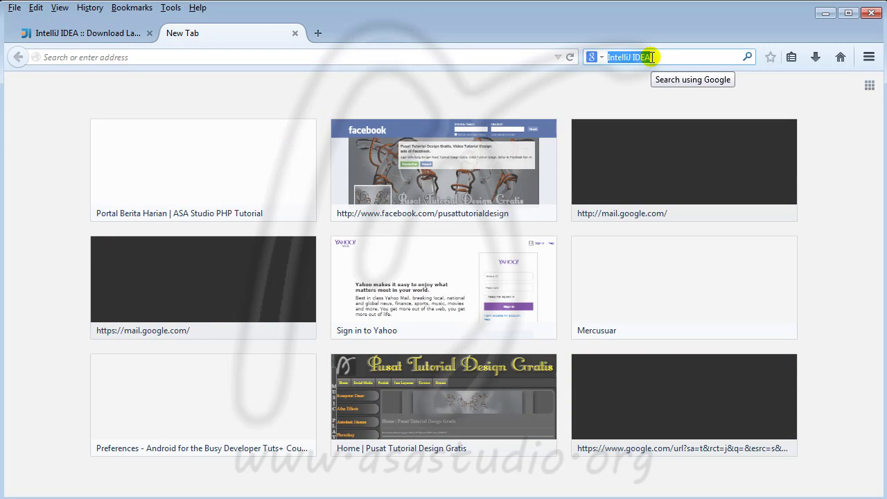
pyautogui.write('android sdk')
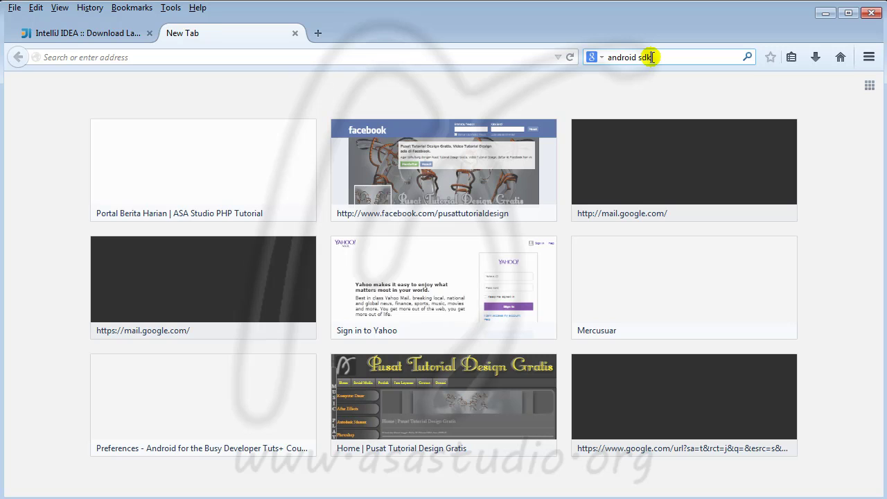
pyautogui.press('Return')
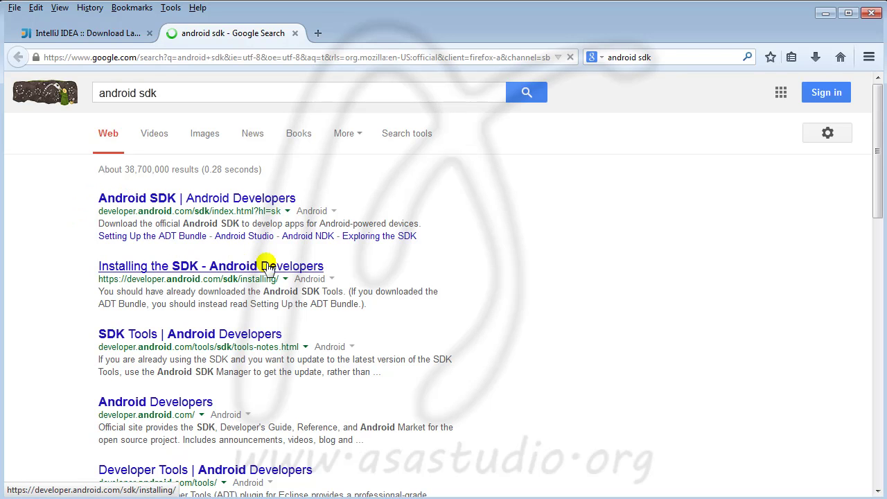
# - Open the Android Developers page for the Android SDK and look over its ADT Bundle download information
pyautogui.click(153, 201)
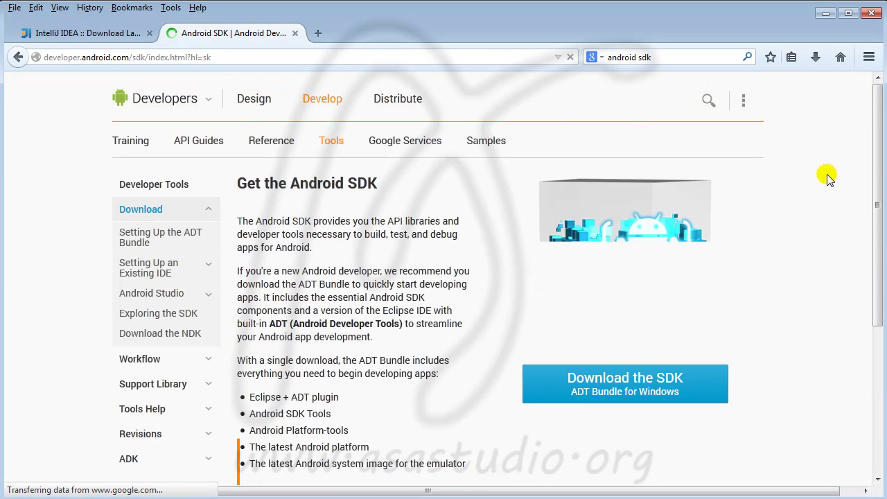
pyautogui.scroll(-2, 826, 178)
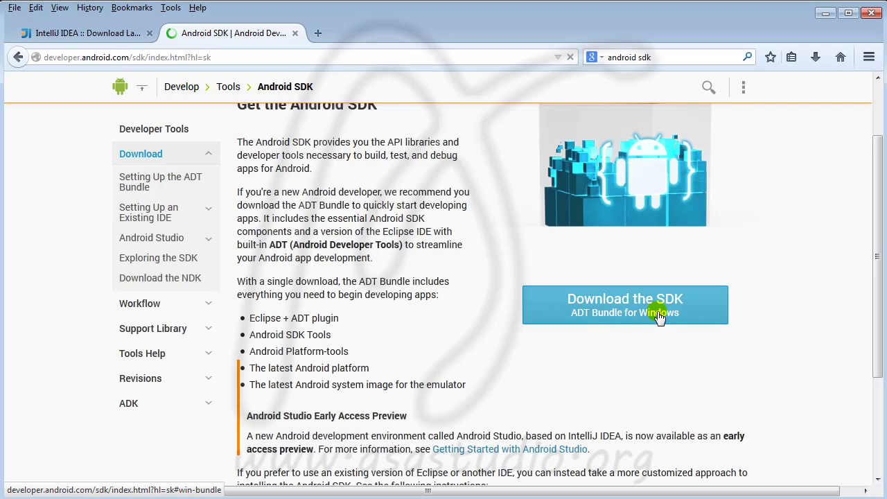
pyautogui.scroll(2, 849, 252)
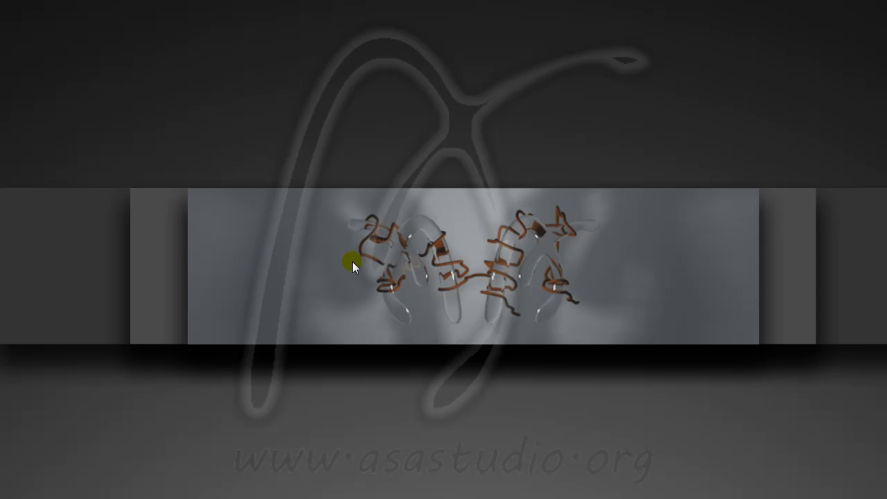
# - Launch IntelliJ IDEA Community Edition and start a new Android Application Module project, keeping the default myapp application, package and activity names
pyautogui.click(26, 493)
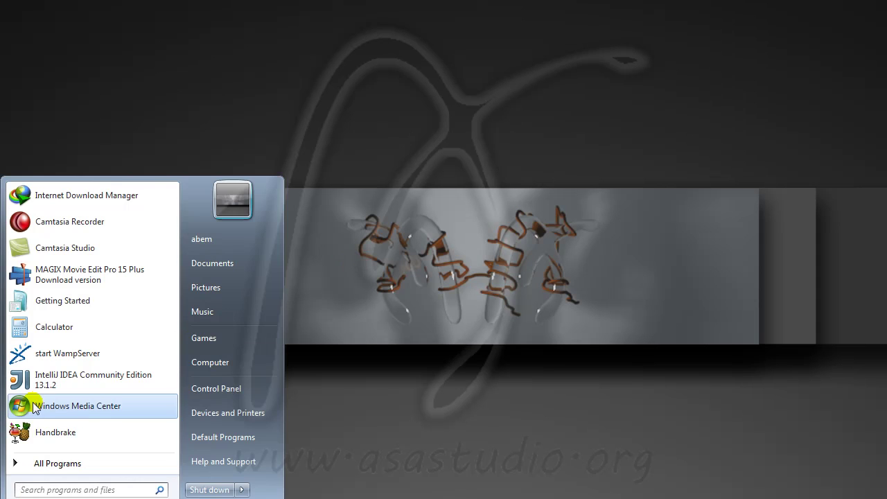
pyautogui.click(29, 379)
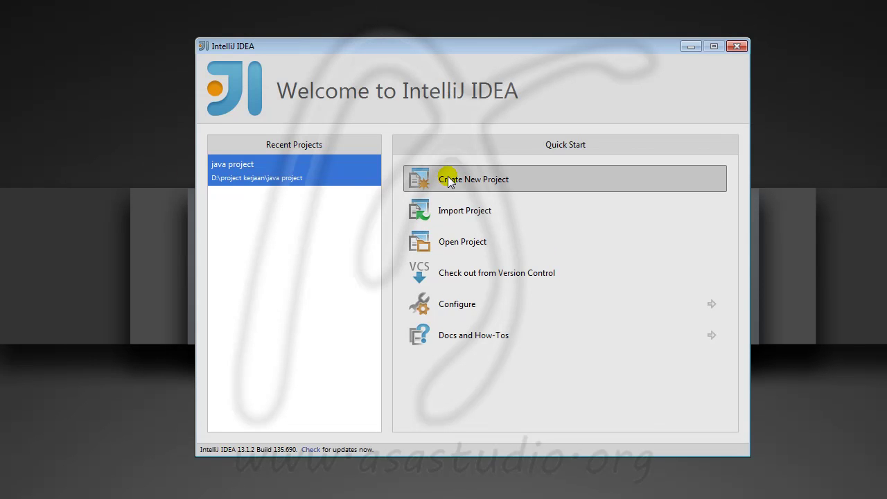
pyautogui.click(491, 180)
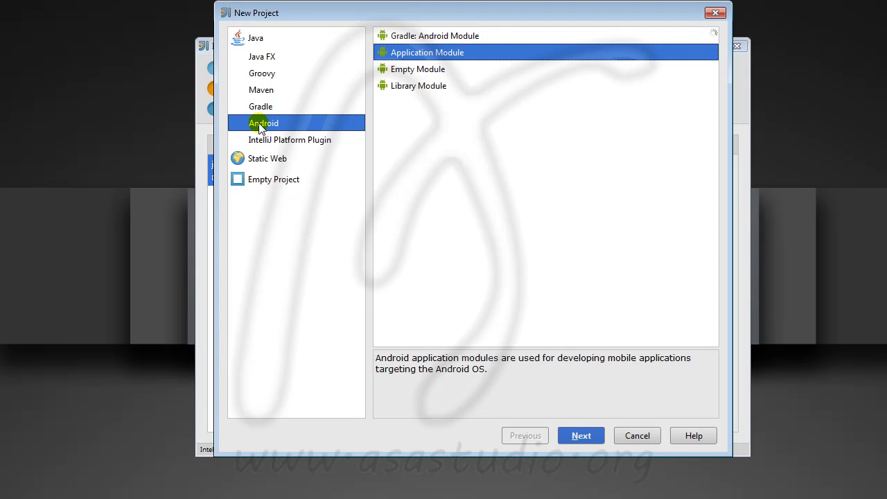
pyautogui.click(412, 54)
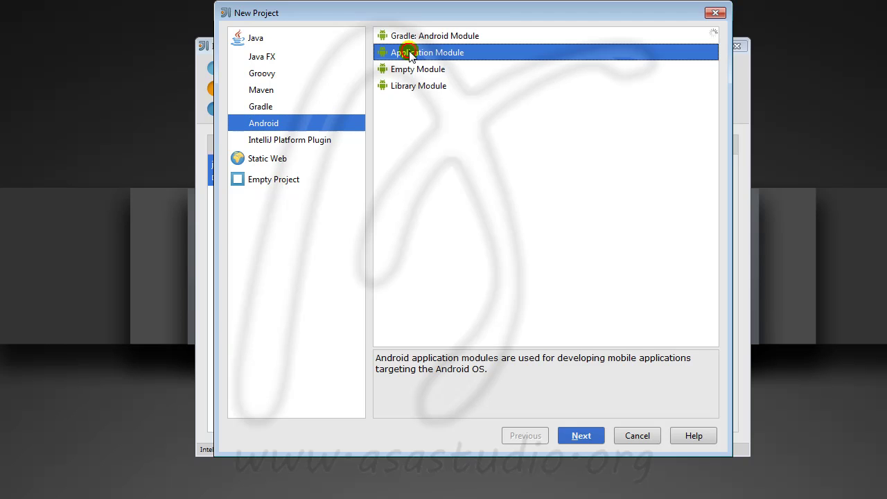
pyautogui.click(589, 437)
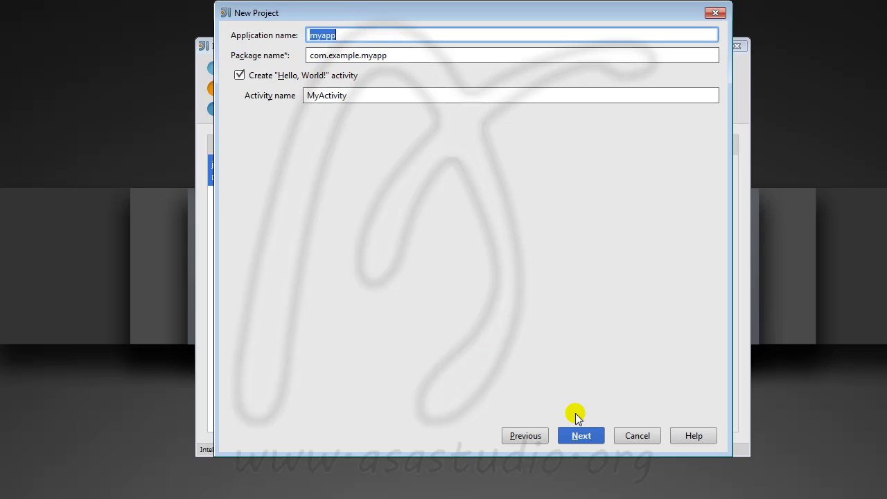
pyautogui.click(580, 435)
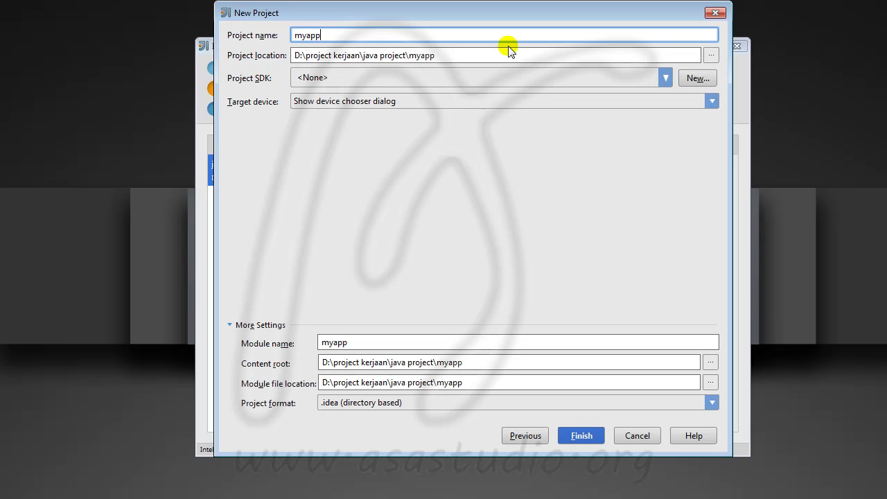
# - Try to add a new SDK for the myapp project, and cancel the SDK setup
pyautogui.click(305, 78)
pyautogui.click(667, 78)
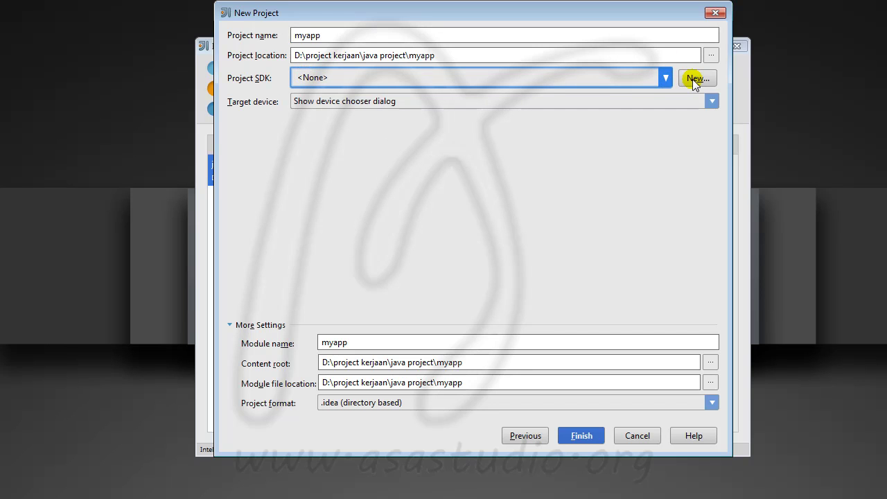
pyautogui.click(696, 78)
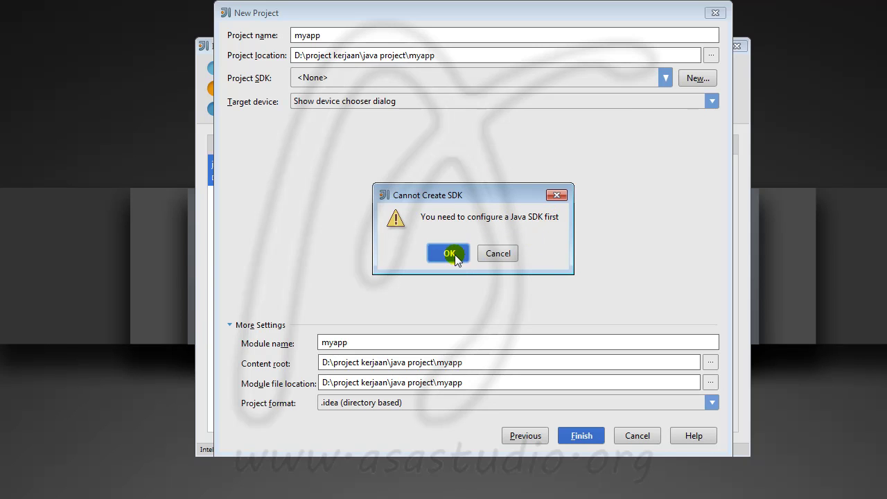
pyautogui.click(494, 254)
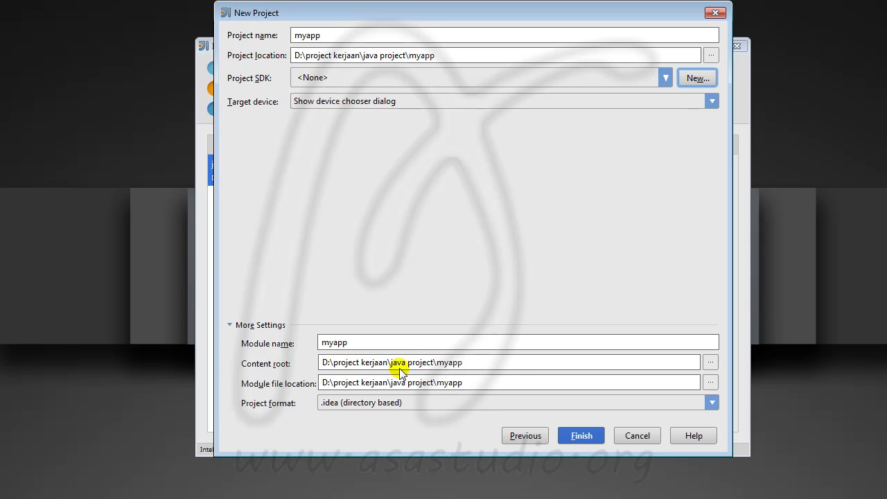
# - Create the myapp project with no SDK assigned, and fit its window to the screen
pyautogui.click(582, 435)
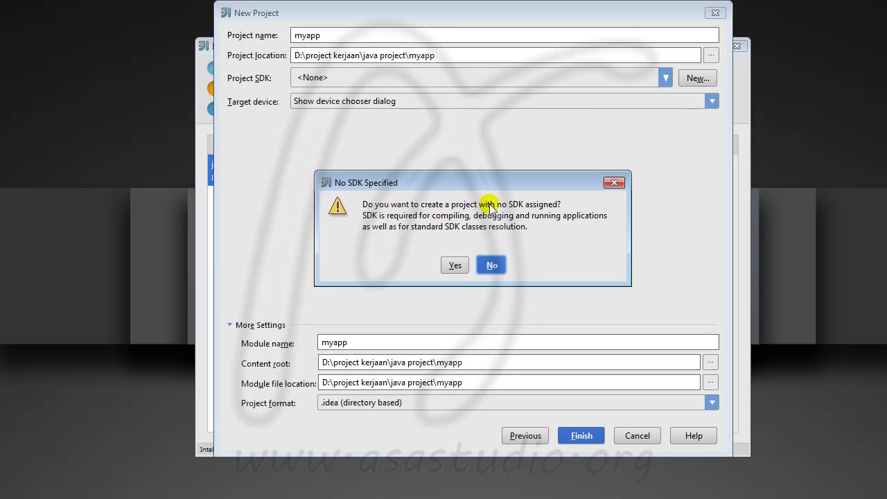
pyautogui.click(453, 266)
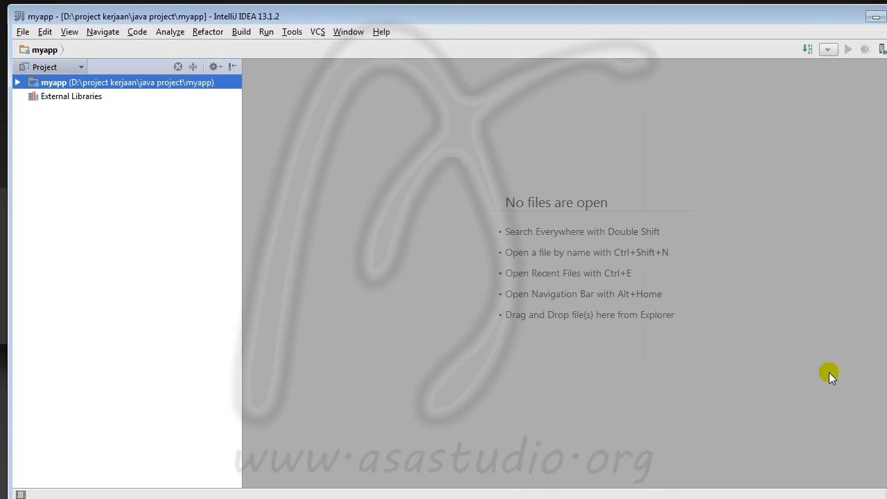
pyautogui.moveTo(886, 497); pyautogui.dragTo(881, 493)
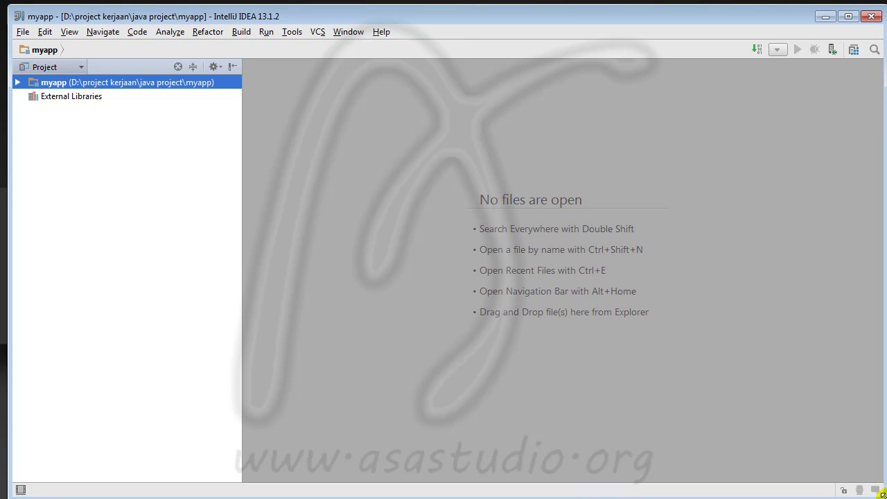
pyautogui.moveTo(7, 202); pyautogui.dragTo(0, 201)
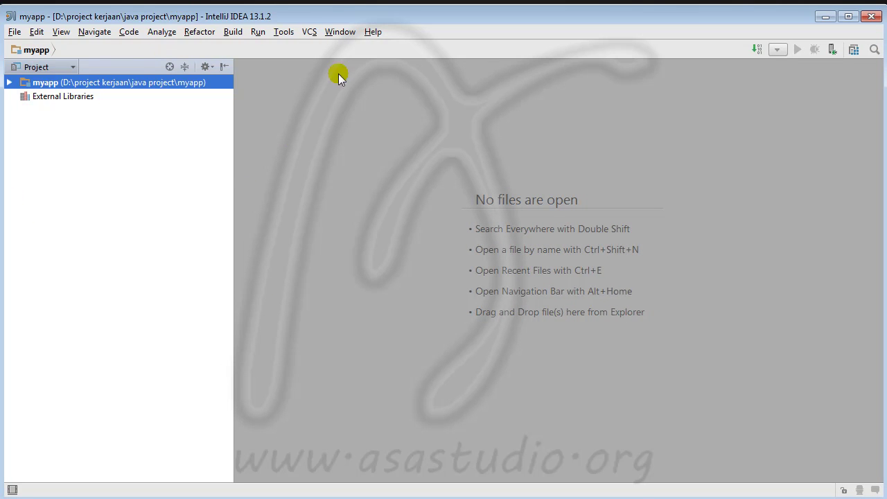
pyautogui.moveTo(331, 17); pyautogui.dragTo(331, 11)
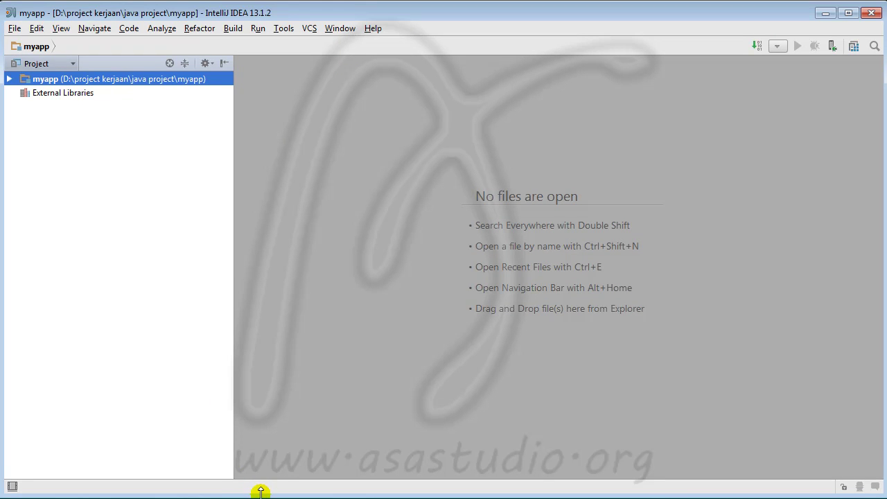
# - Open the project structure and review the general project settings and the myapp module's dependencies
pyautogui.click(15, 28)
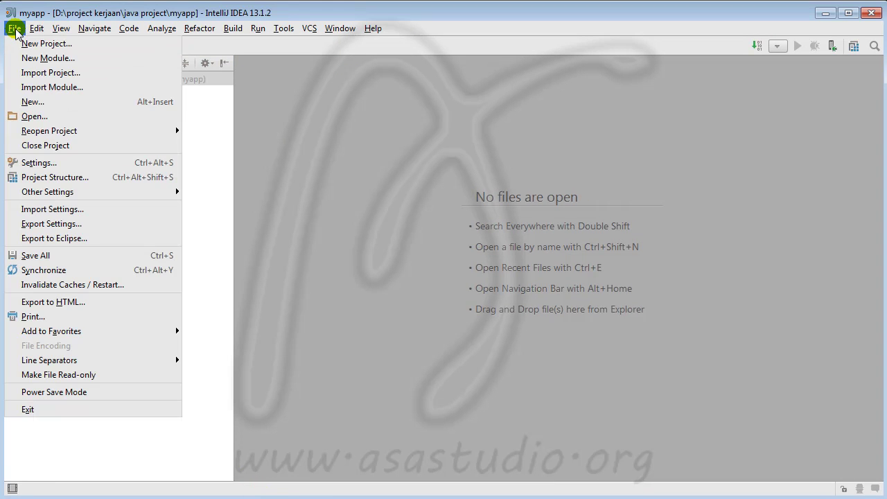
pyautogui.click(42, 178)
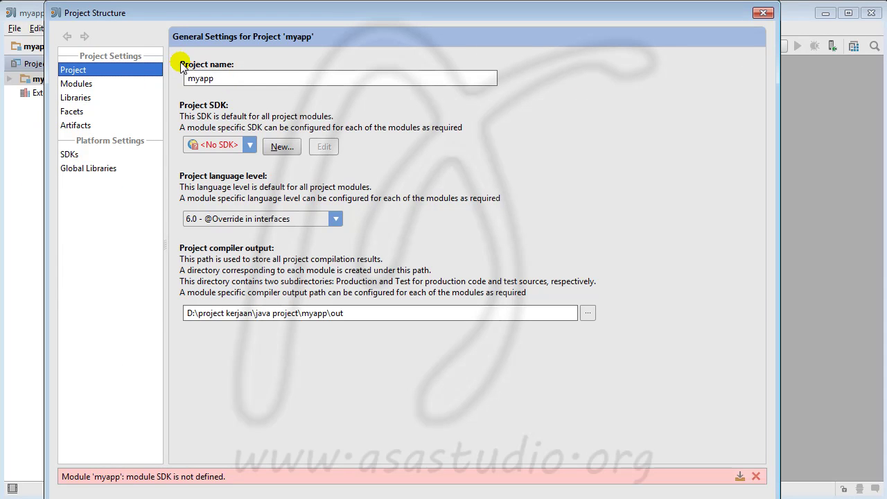
pyautogui.doubleClick(233, 77)
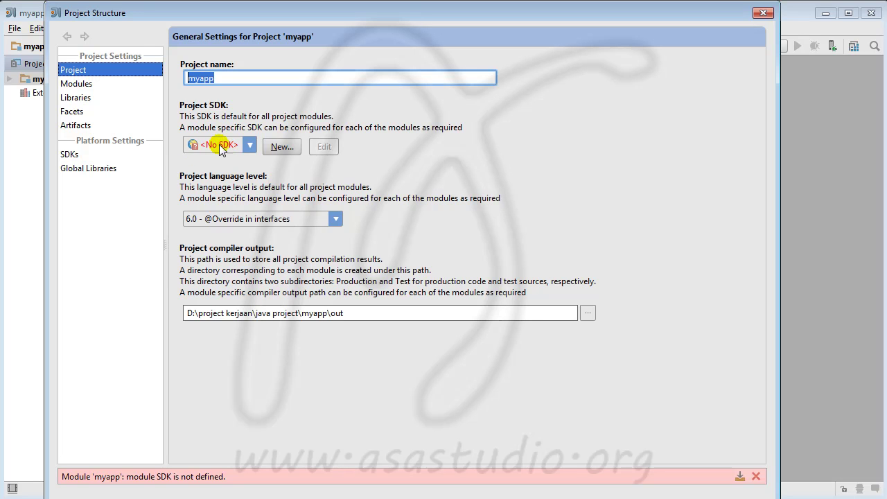
pyautogui.click(72, 86)
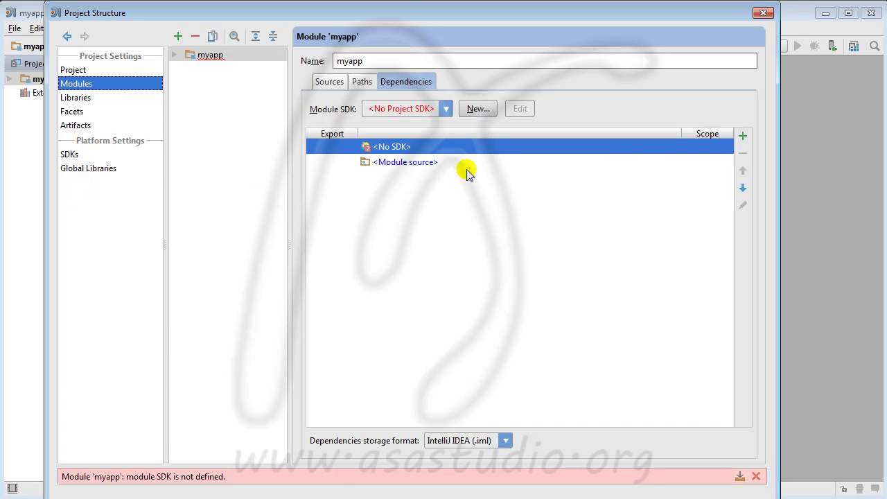
pyautogui.click(102, 84)
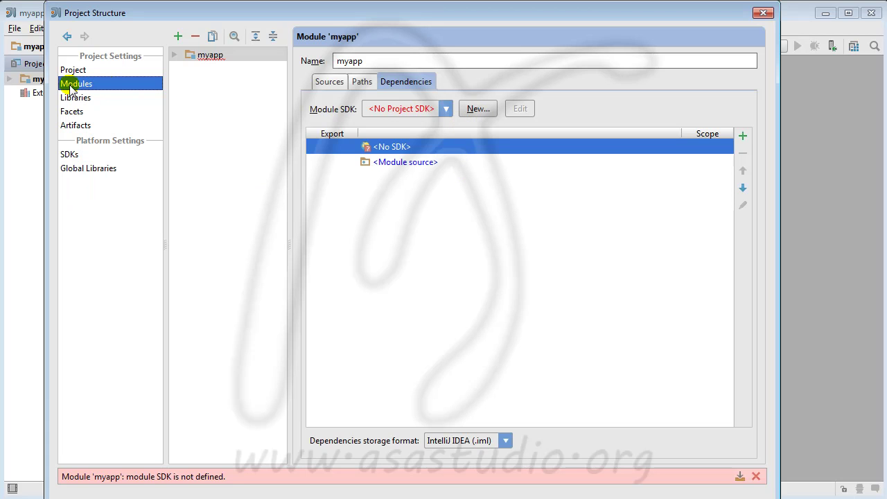
pyautogui.click(370, 147)
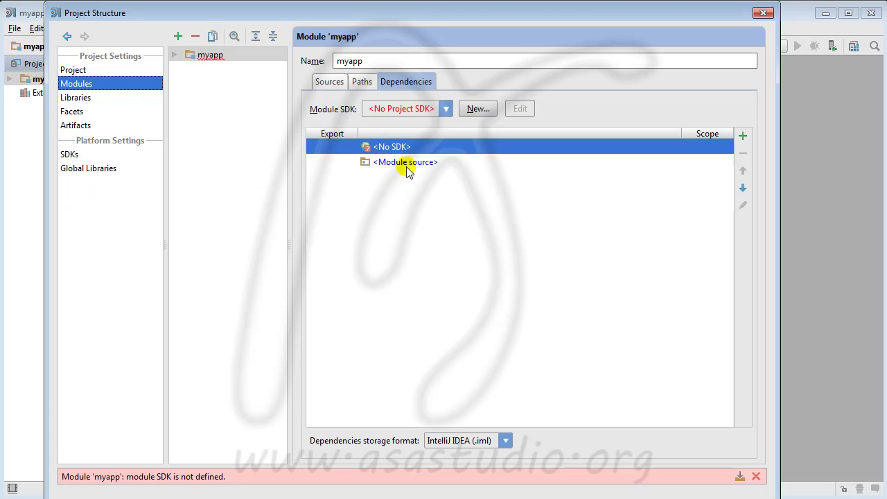
# - Check the platform's SDKs and global libraries, and compare them with the SDK settings of the project and its module
pyautogui.click(68, 154)
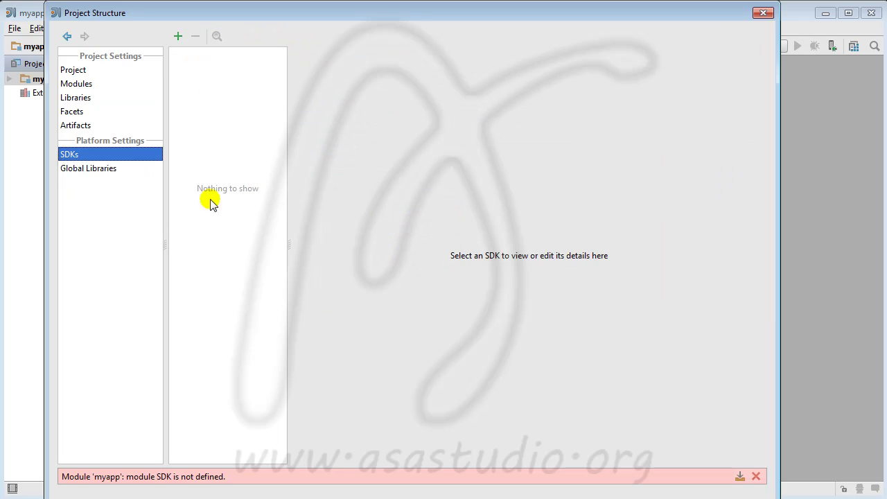
pyautogui.click(72, 171)
pyautogui.click(66, 155)
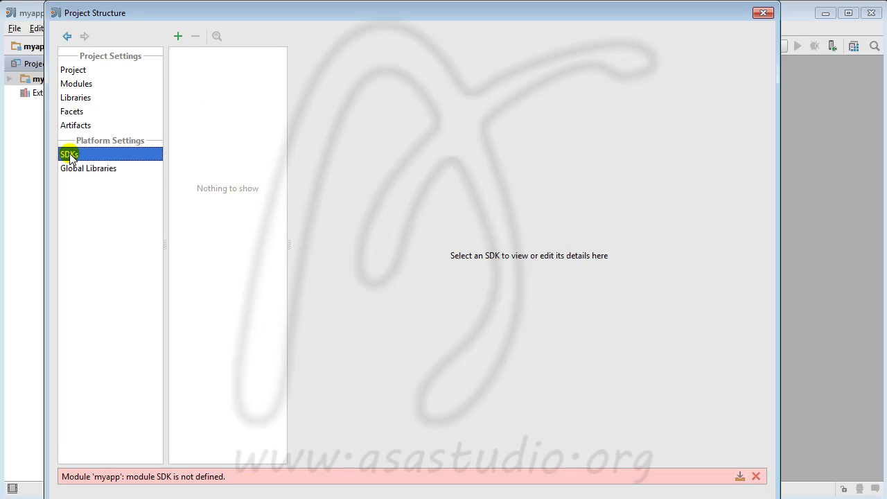
pyautogui.click(75, 84)
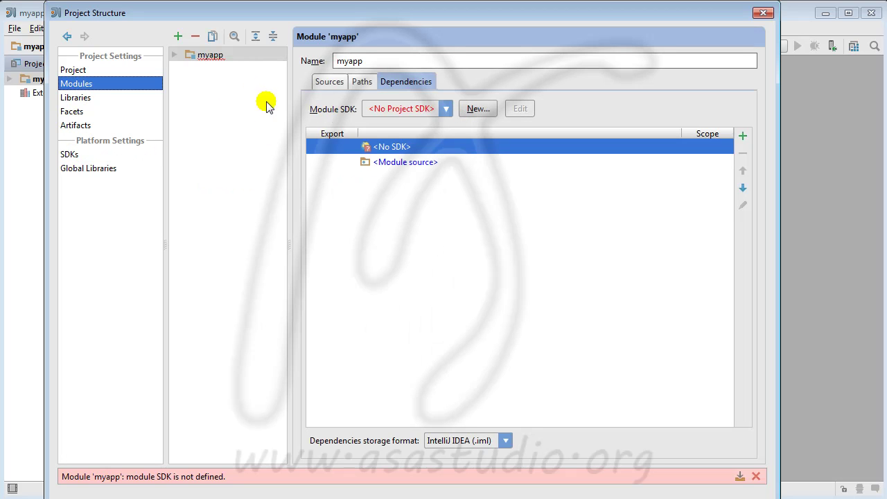
pyautogui.click(67, 70)
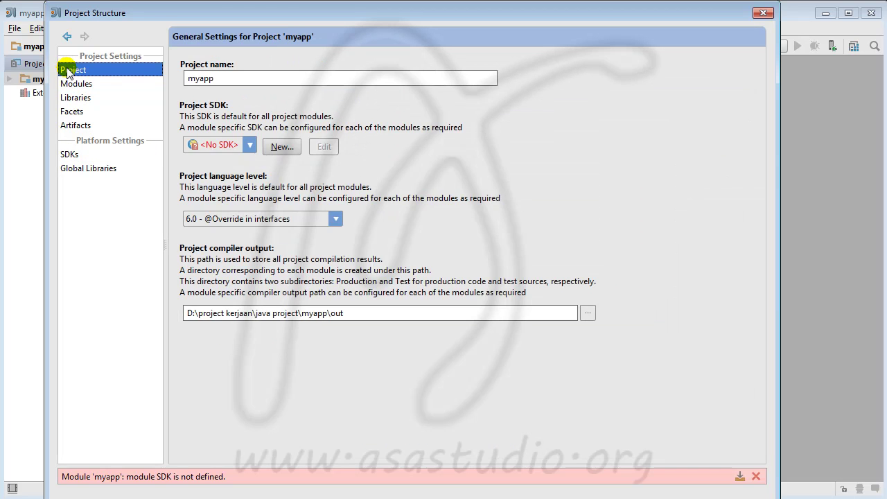
pyautogui.click(74, 84)
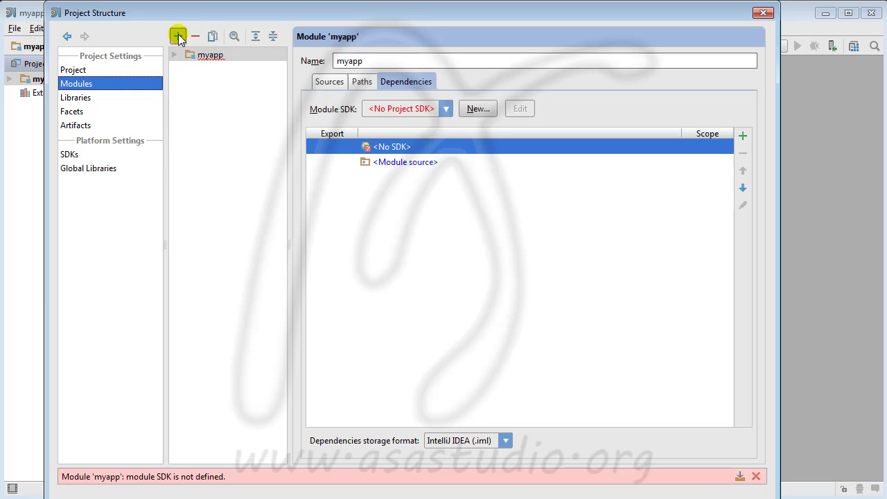
pyautogui.click(71, 156)
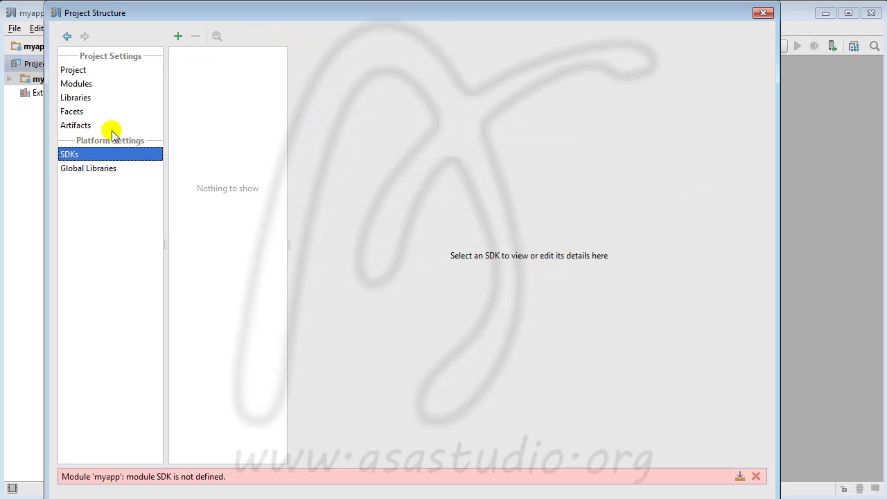
# - Inspect the myapp module's paths and source folders
pyautogui.click(69, 86)
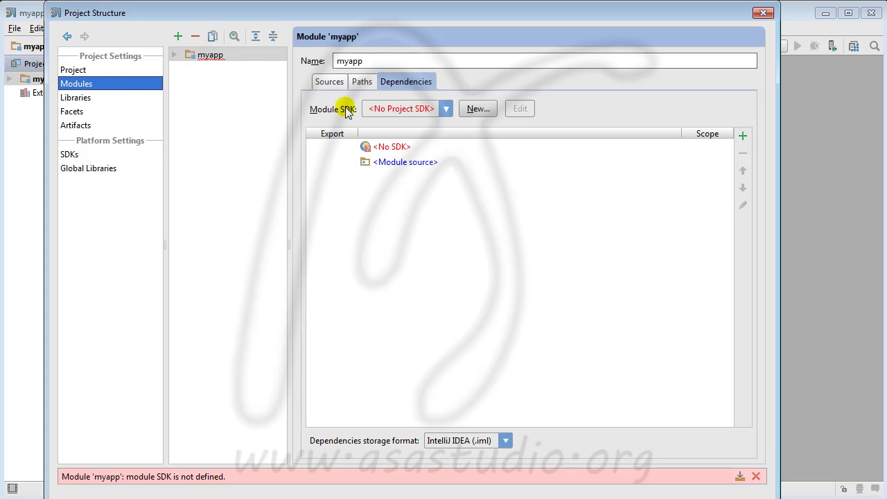
pyautogui.click(363, 81)
pyautogui.click(320, 83)
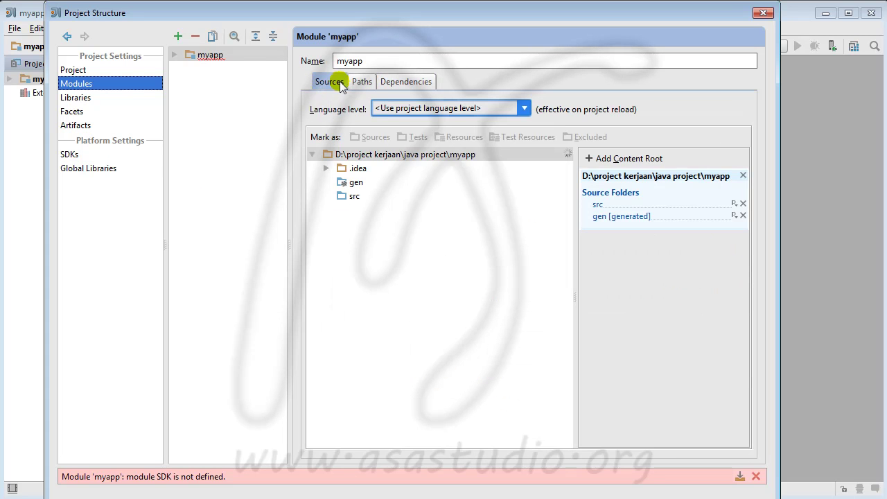
# - Add the JDK at D:\Program Files (x86)\java jdk as the myapp module's SDK, and set it up on the project too
pyautogui.click(361, 82)
pyautogui.click(400, 84)
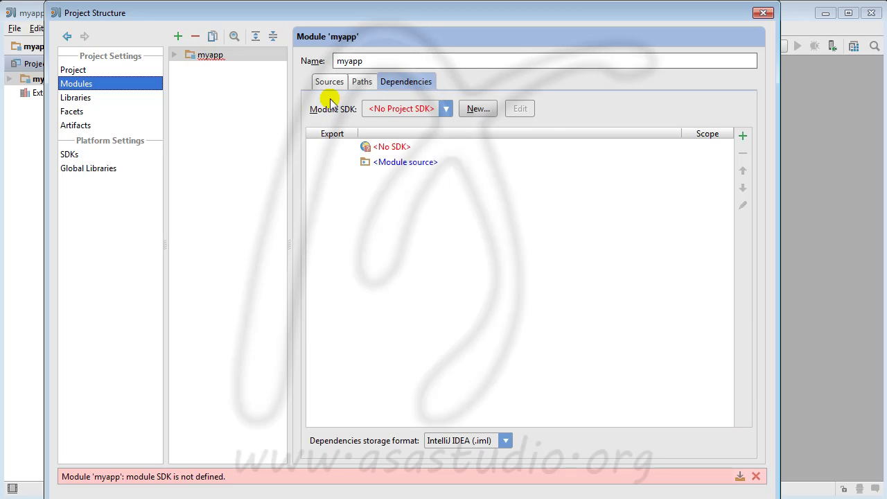
pyautogui.click(450, 111)
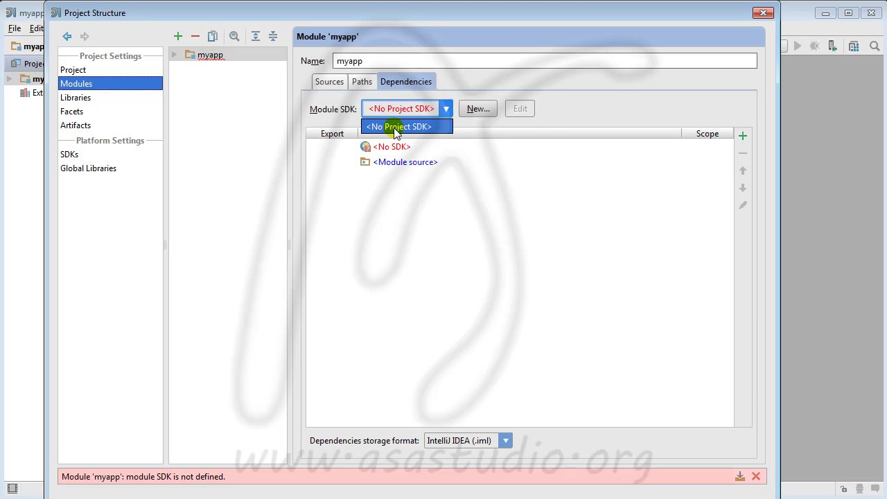
pyautogui.click(480, 125)
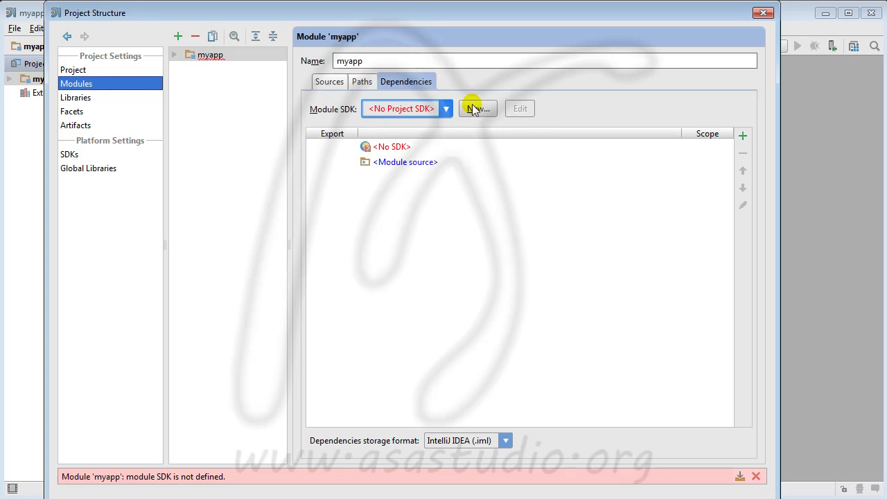
pyautogui.click(473, 110)
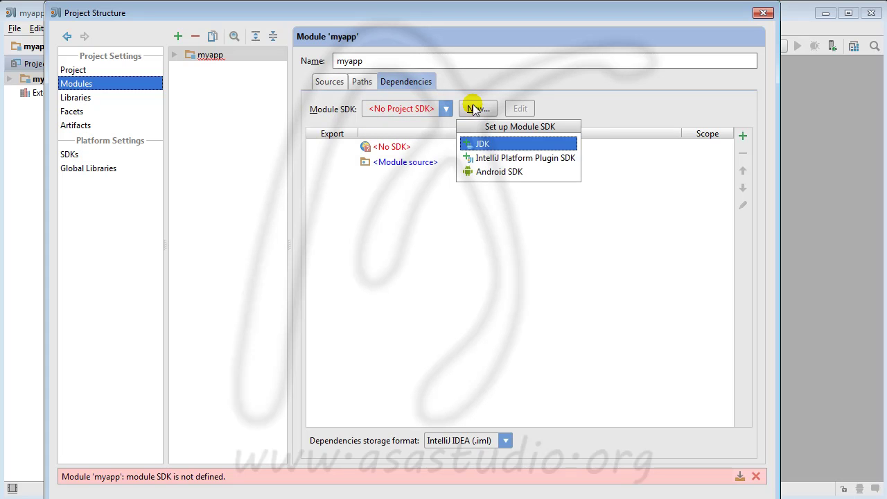
pyautogui.click(501, 145)
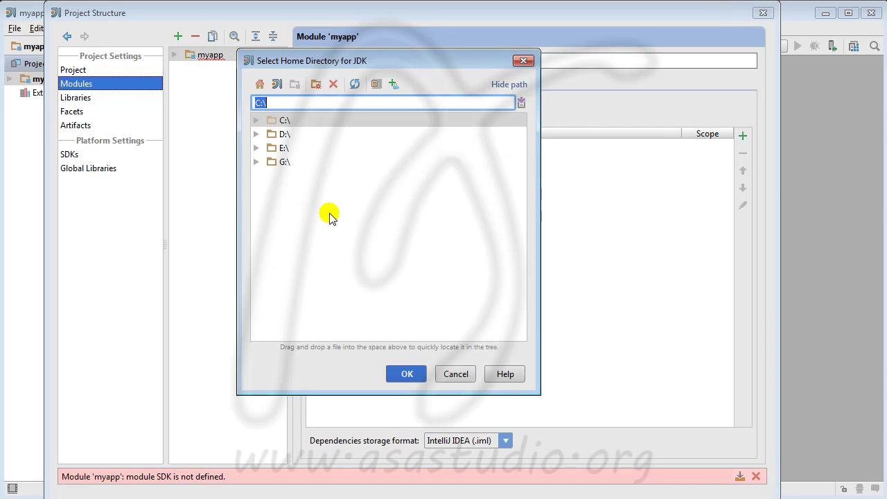
pyautogui.click(256, 134)
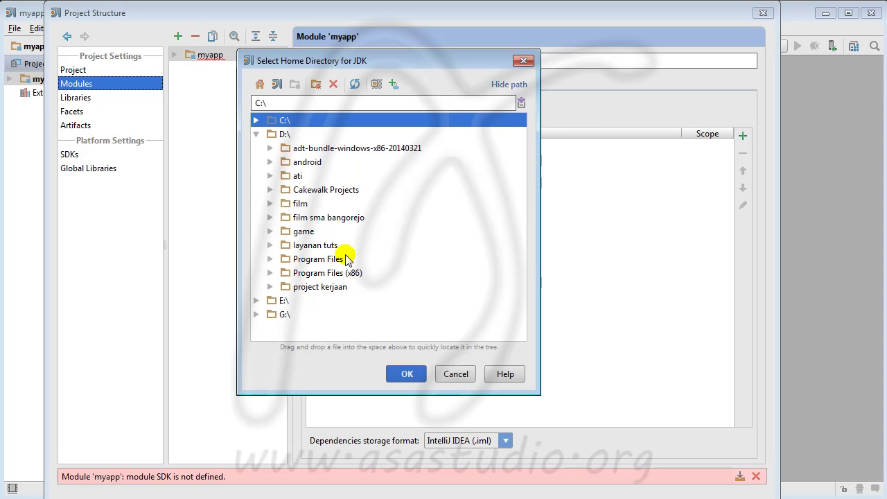
pyautogui.click(270, 273)
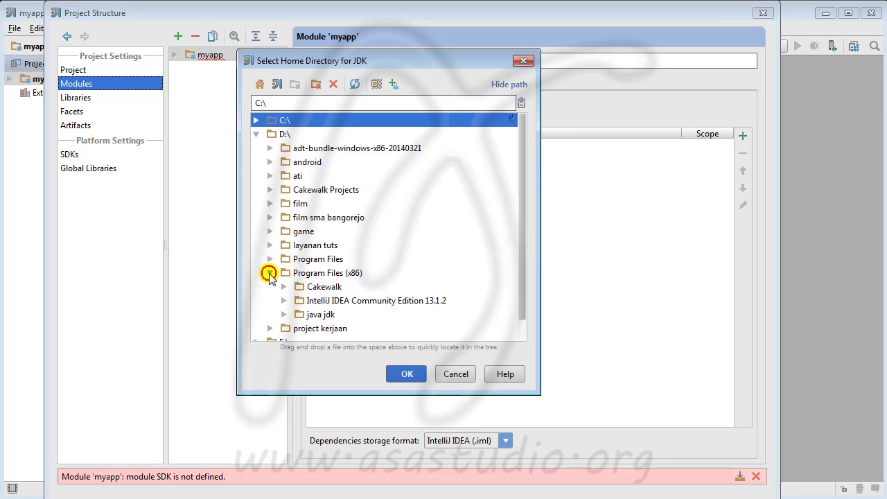
pyautogui.click(315, 315)
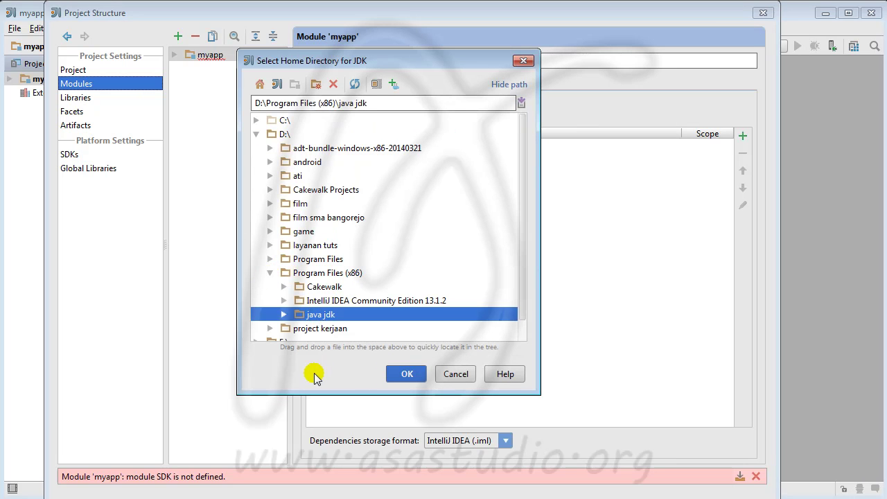
pyautogui.click(409, 374)
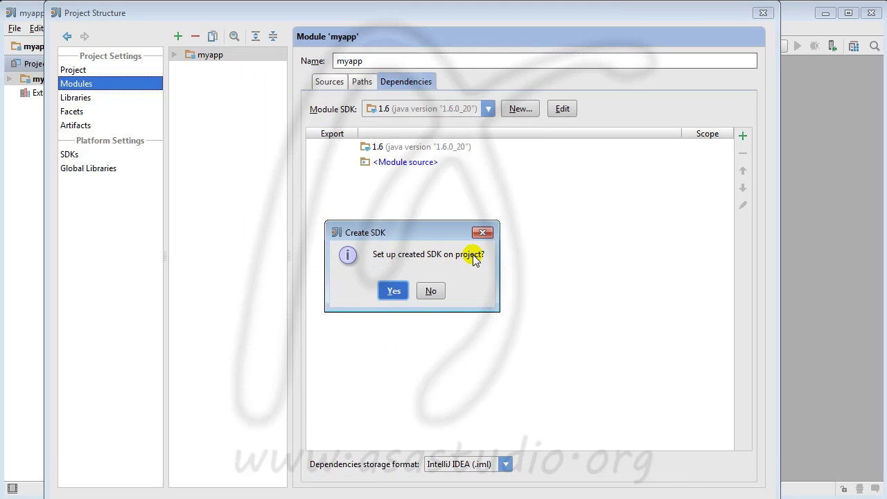
pyautogui.click(391, 293)
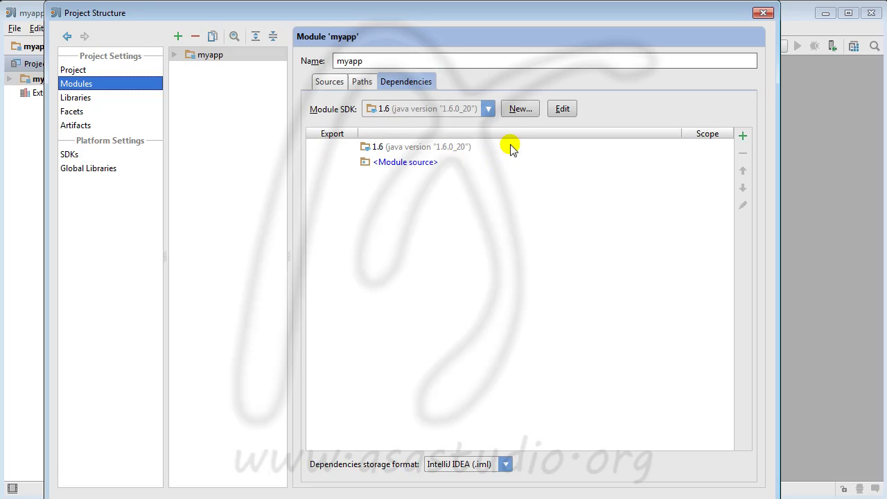
pyautogui.click(519, 109)
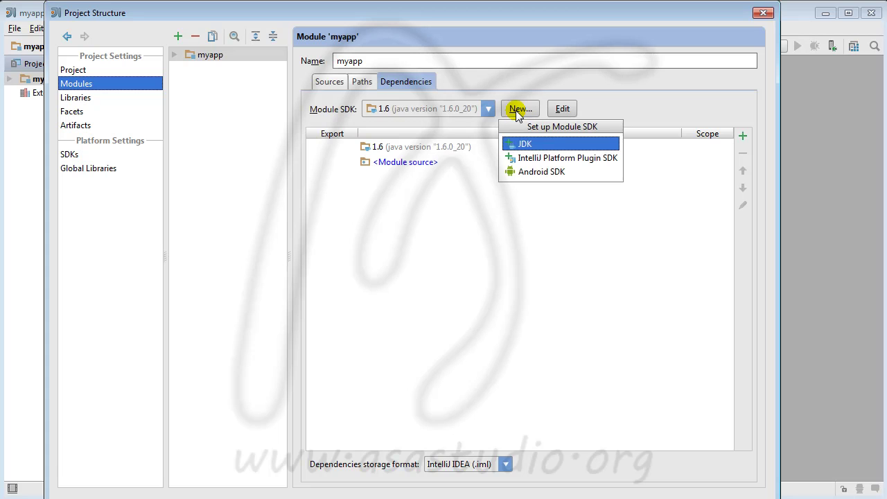
pyautogui.click(534, 172)
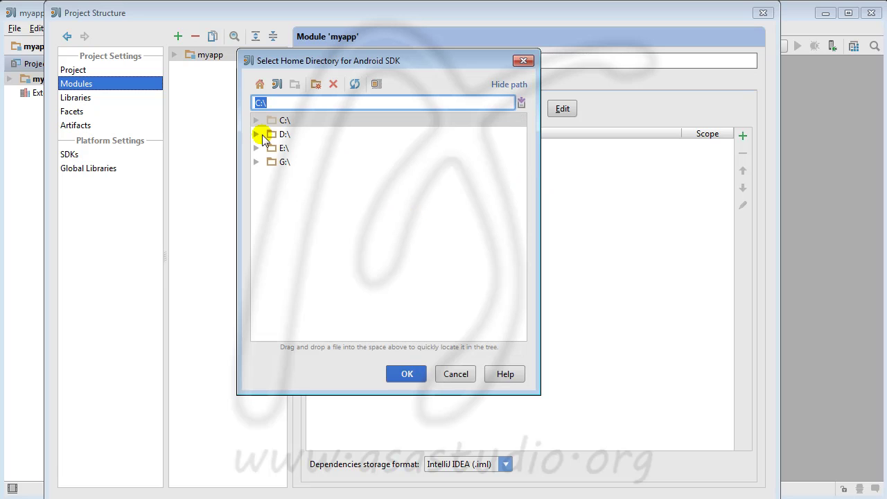
pyautogui.click(256, 134)
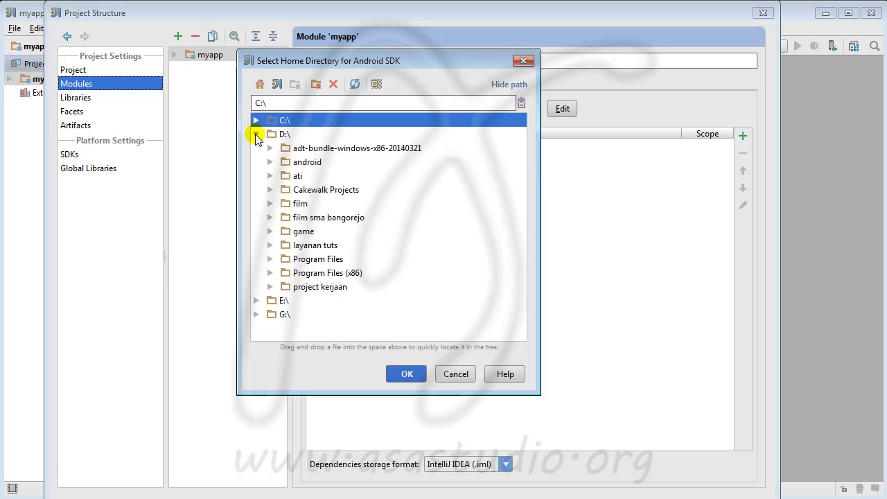
pyautogui.click(312, 148)
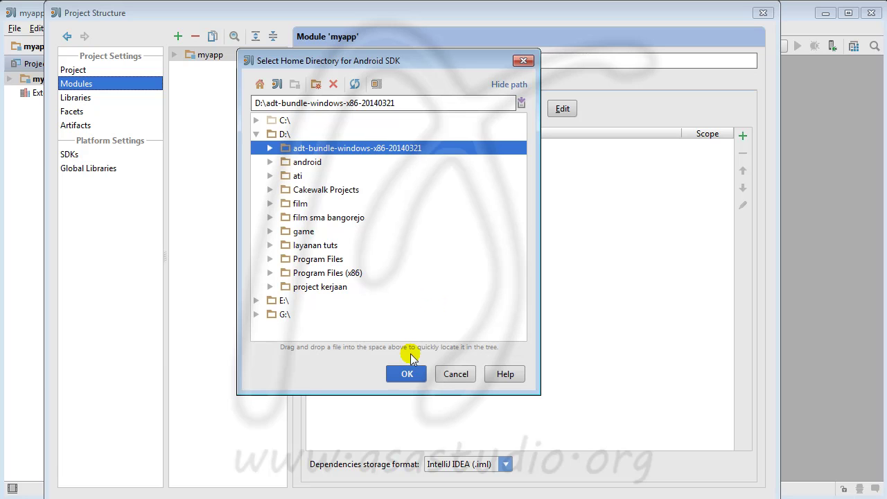
pyautogui.click(403, 374)
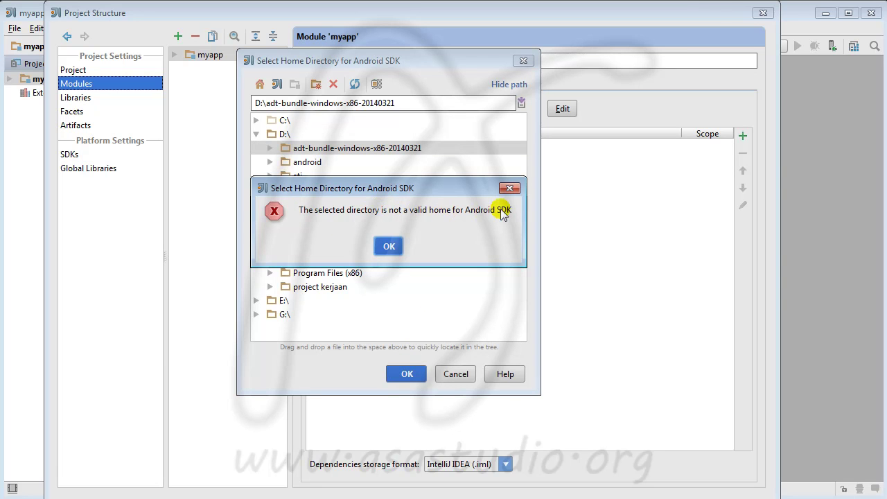
pyautogui.click(389, 245)
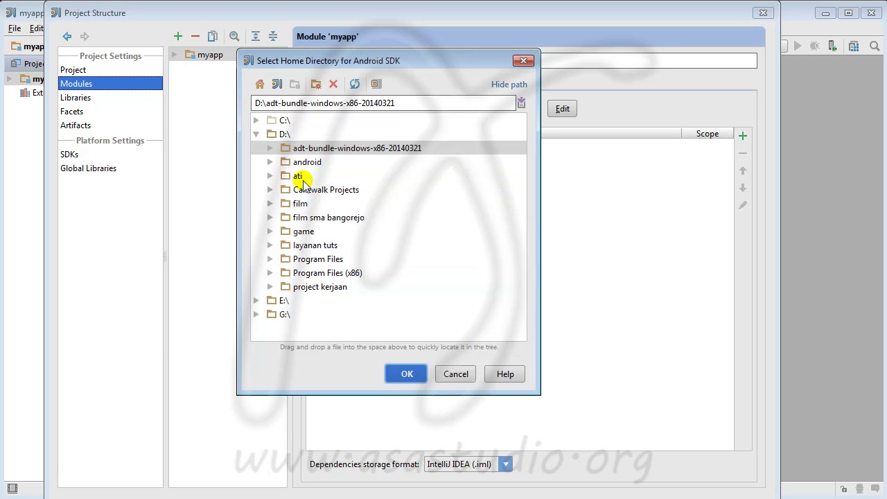
pyautogui.click(269, 147)
pyautogui.click(310, 177)
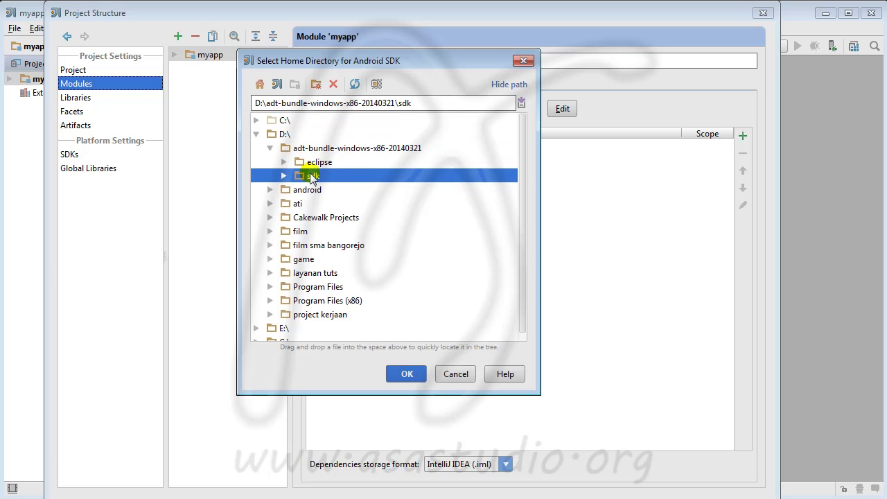
pyautogui.click(408, 375)
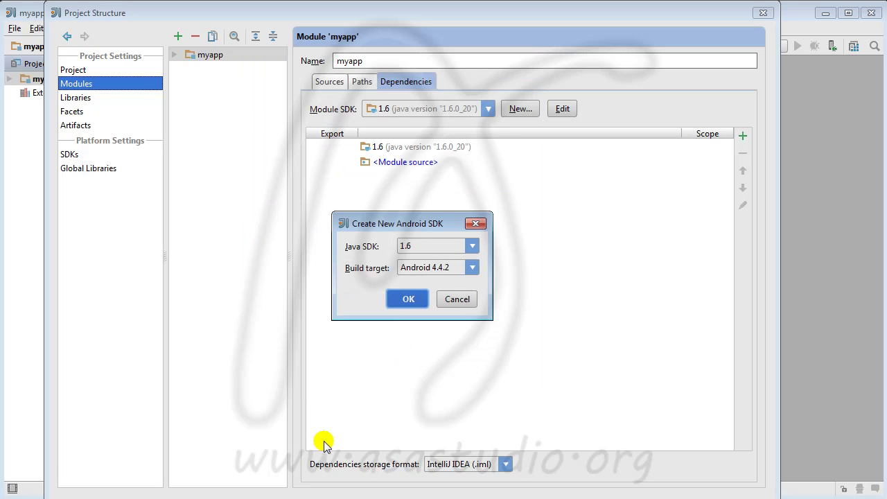
# - Create the Android SDK with Java SDK 1.6 and build target Android 2.2
pyautogui.click(472, 247)
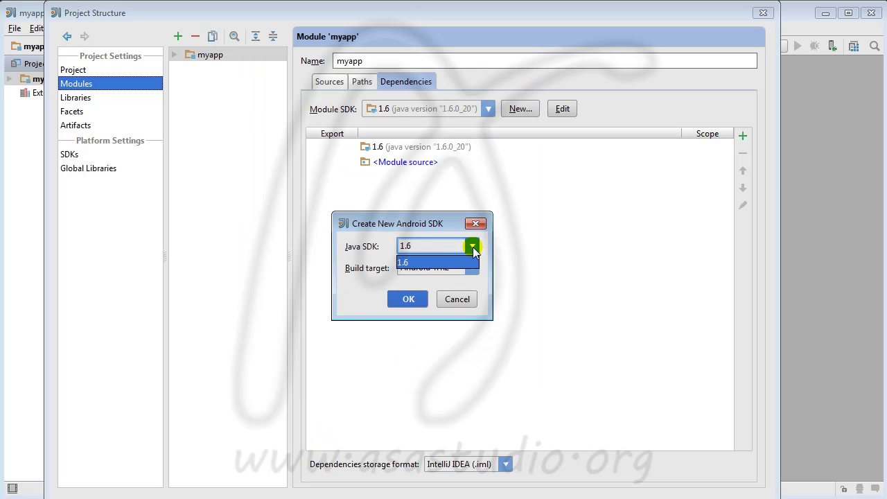
pyautogui.click(484, 247)
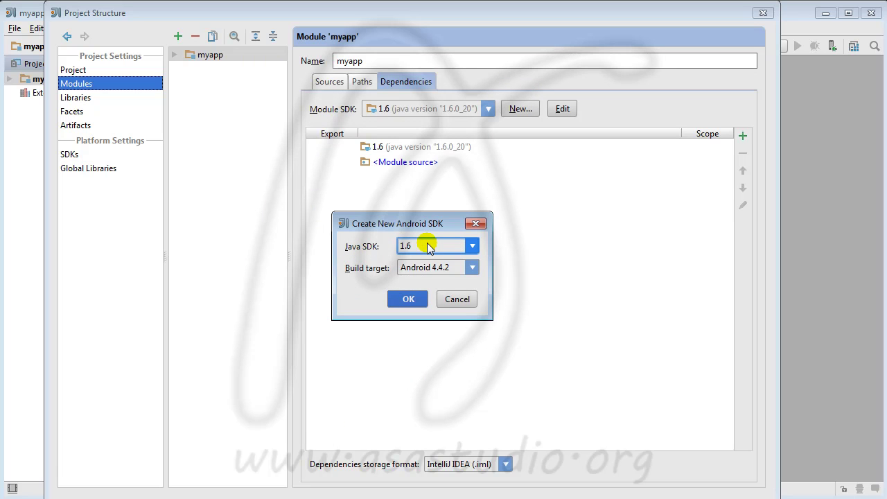
pyautogui.click(472, 251)
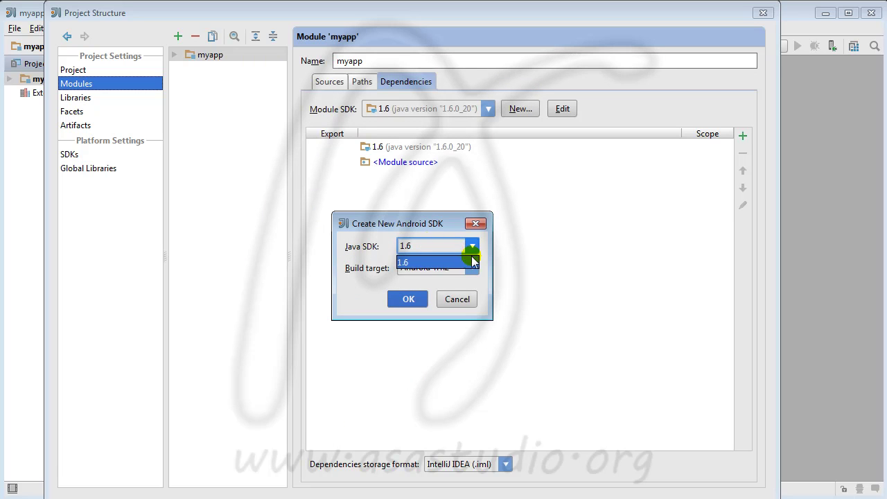
pyautogui.click(474, 263)
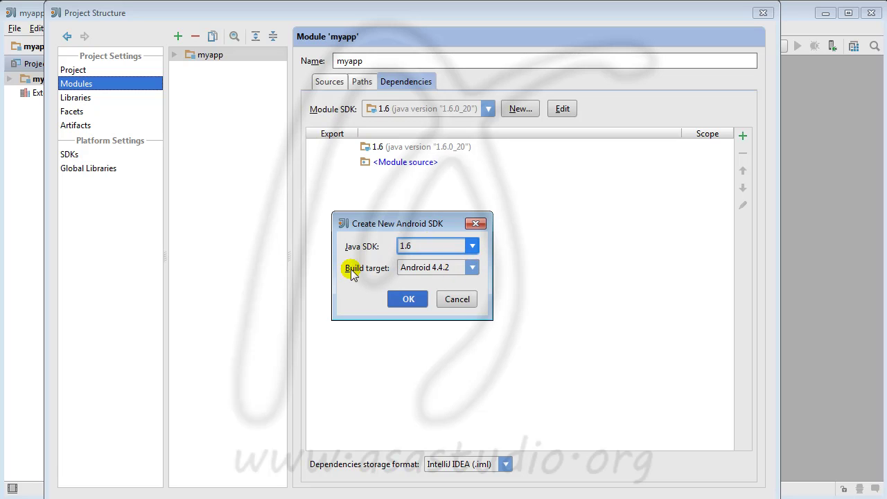
pyautogui.click(459, 269)
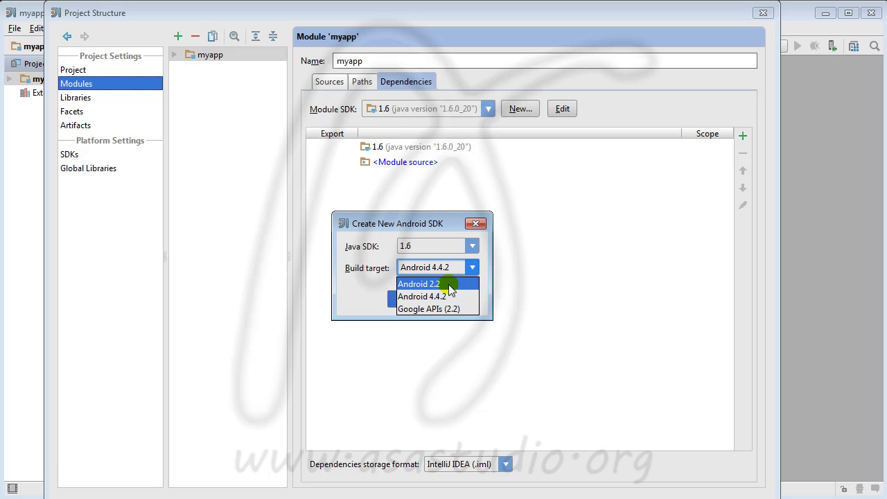
pyautogui.click(451, 284)
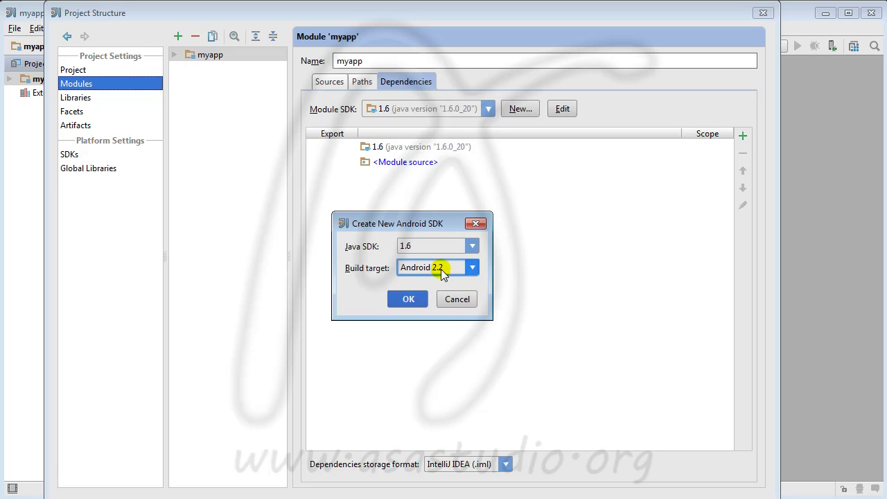
pyautogui.click(406, 304)
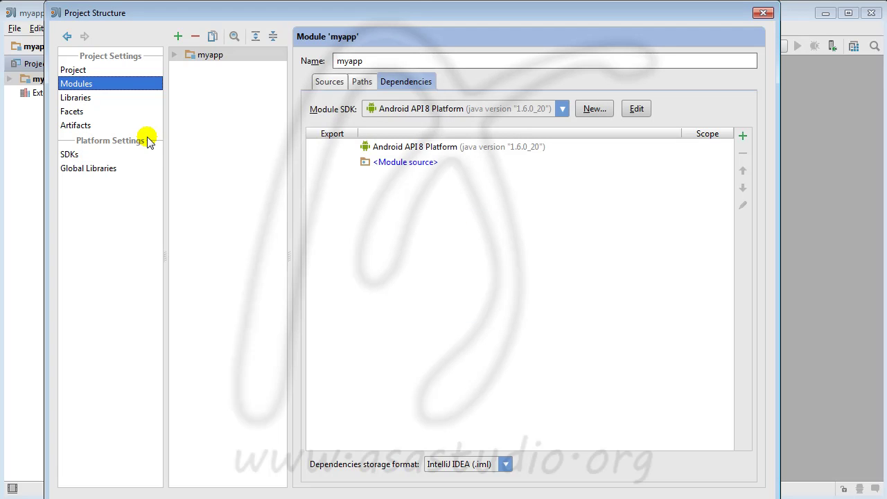
# - Review the project, library and artifact settings, and inspect the 1.6 and Android API 8 Platform entries among the platform SDKs
pyautogui.click(71, 69)
pyautogui.click(74, 97)
pyautogui.click(76, 127)
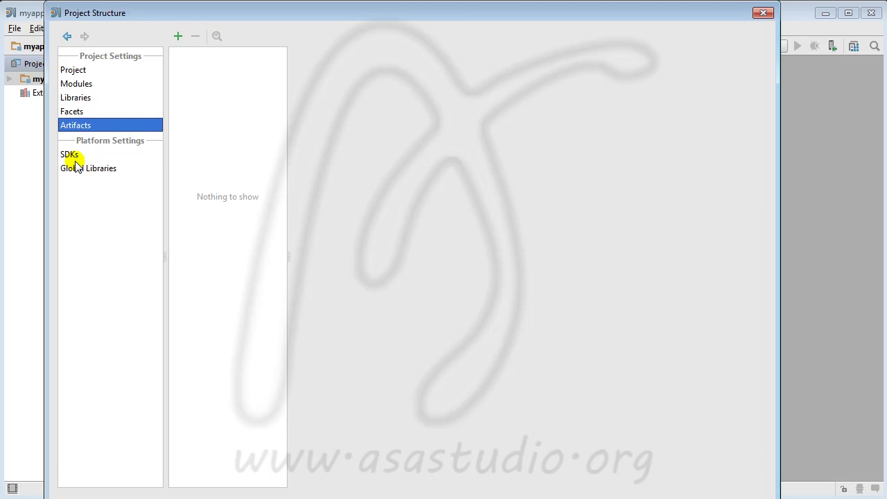
pyautogui.click(69, 154)
pyautogui.click(185, 55)
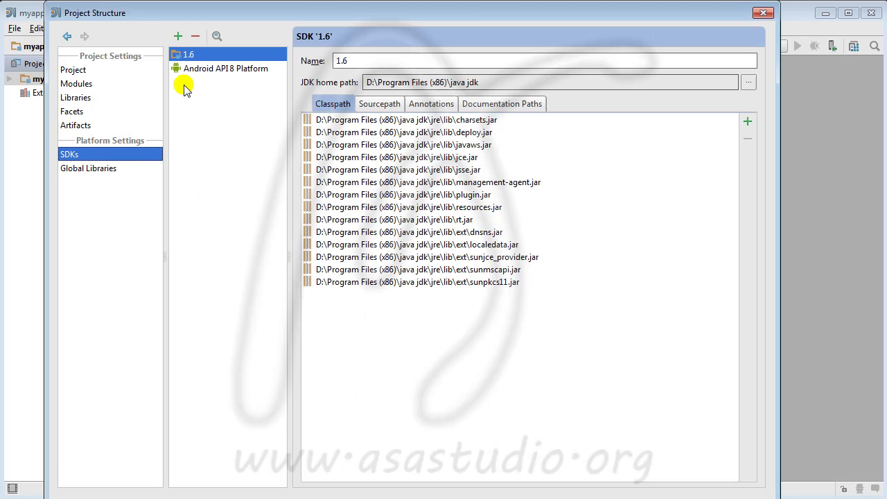
pyautogui.click(199, 69)
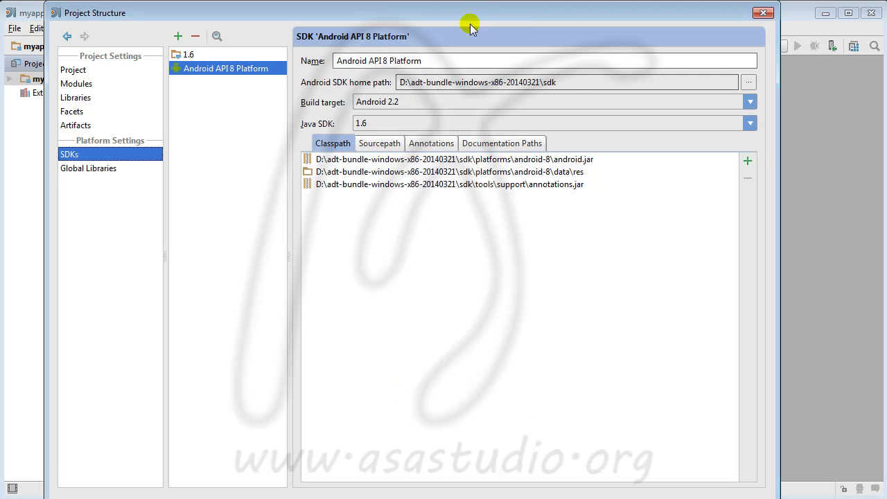
# - Bring the whole Project Structure dialog into view, apply the SDK changes and close it
pyautogui.moveTo(460, 15); pyautogui.dragTo(459, 15)
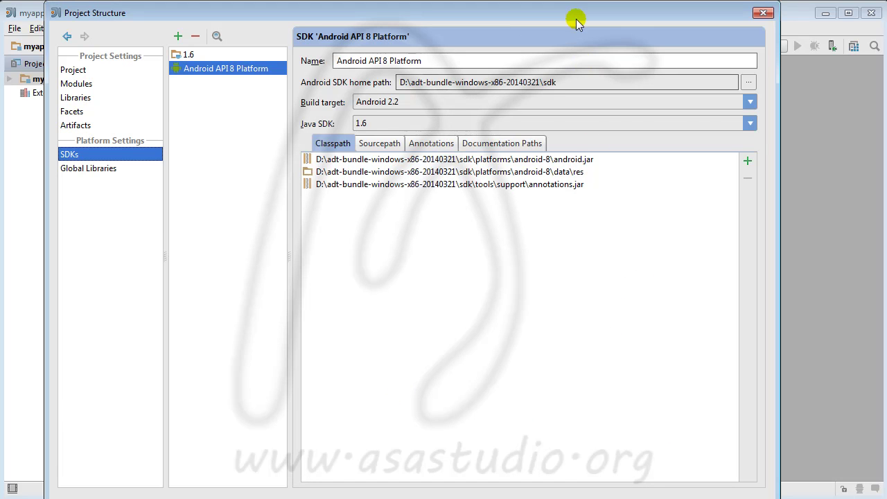
pyautogui.moveTo(574, 6); pyautogui.dragTo(559, 26)
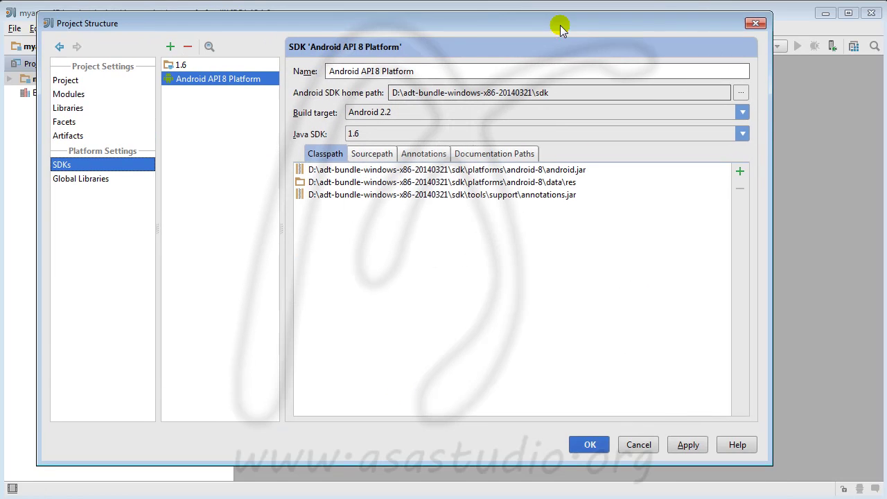
pyautogui.click(687, 444)
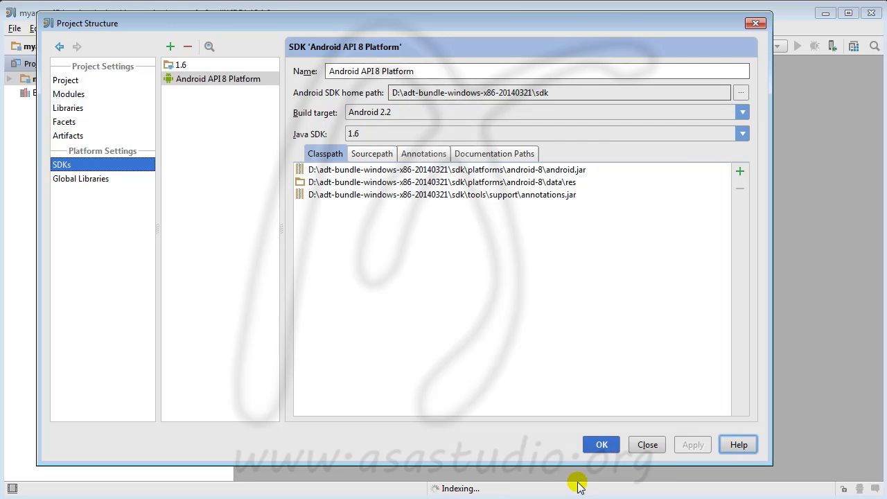
pyautogui.click(600, 444)
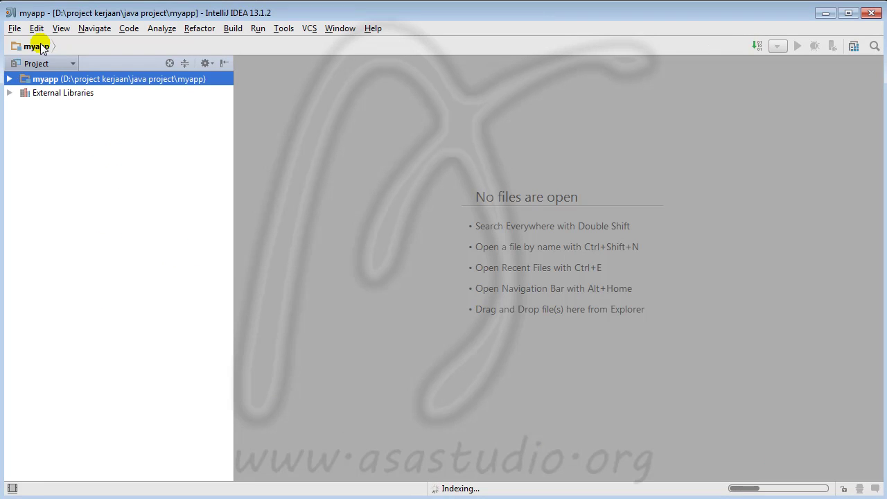
# - Expand the myapp project in the project tree and select its src folder
pyautogui.click(9, 79)
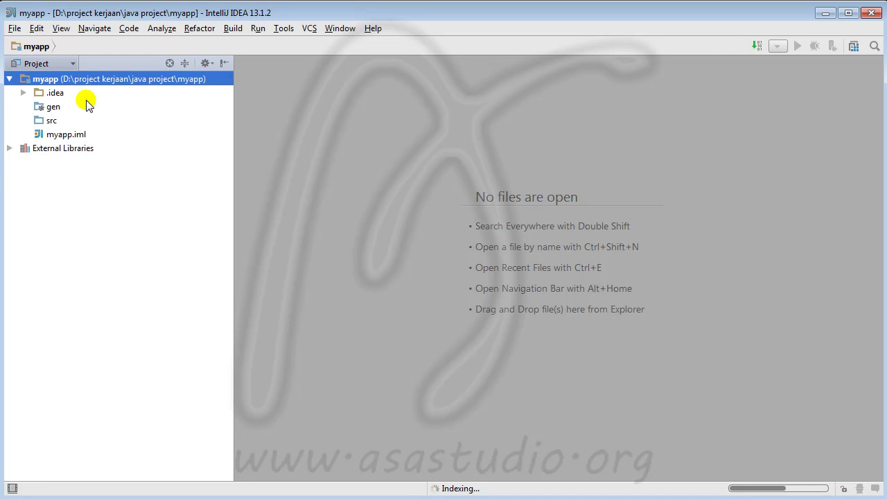
pyautogui.click(41, 63)
pyautogui.click(61, 81)
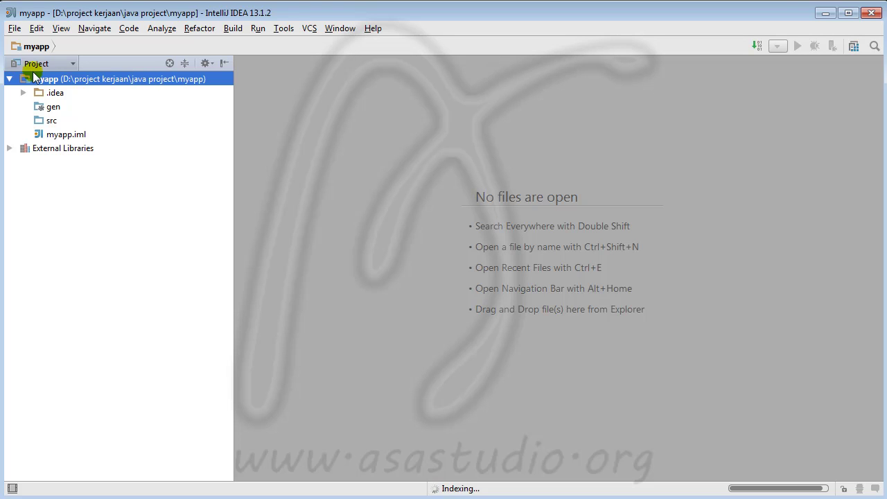
pyautogui.click(45, 120)
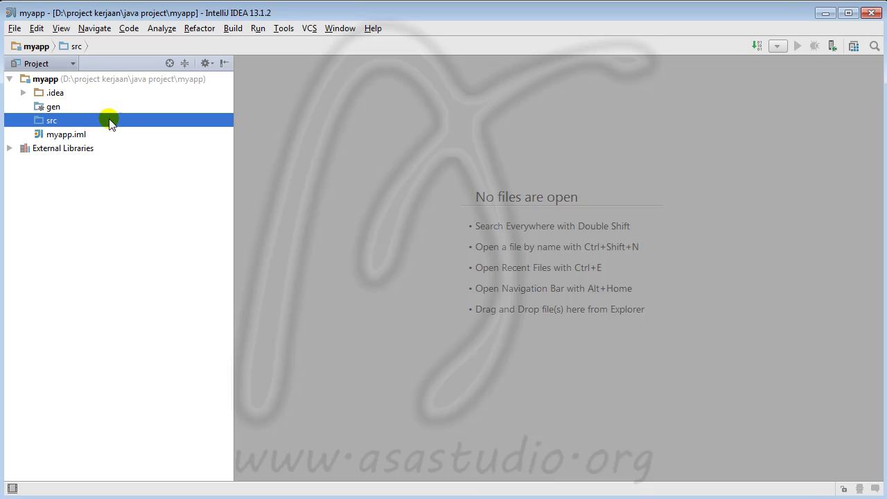
# - Start a new Android Application Module project with application name myapp, package com.example.myapp and a Hello World activity MyActivity
pyautogui.click(14, 28)
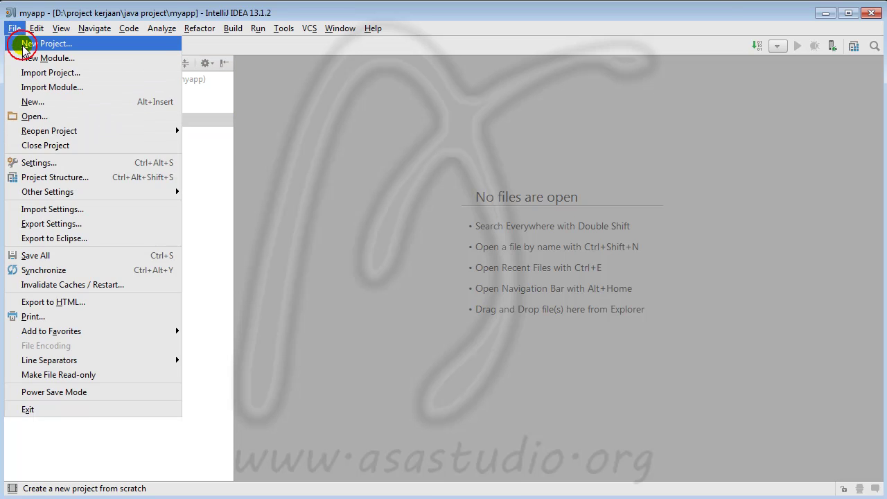
pyautogui.click(22, 43)
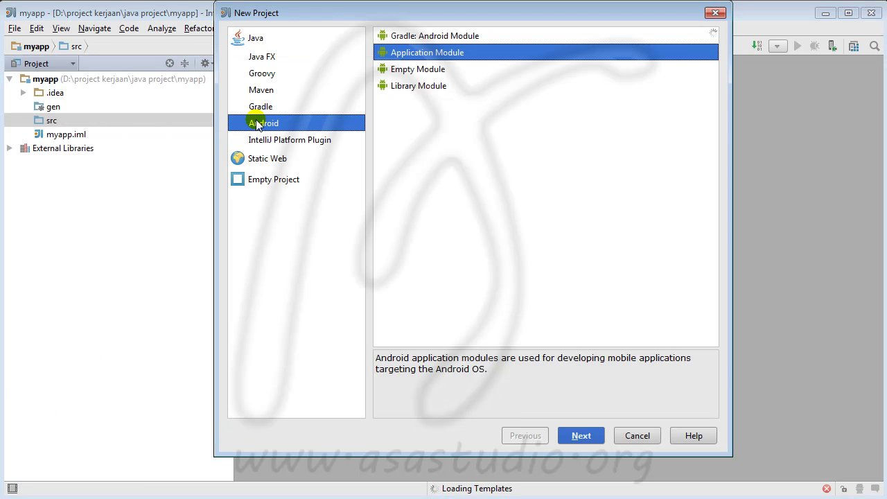
pyautogui.click(424, 55)
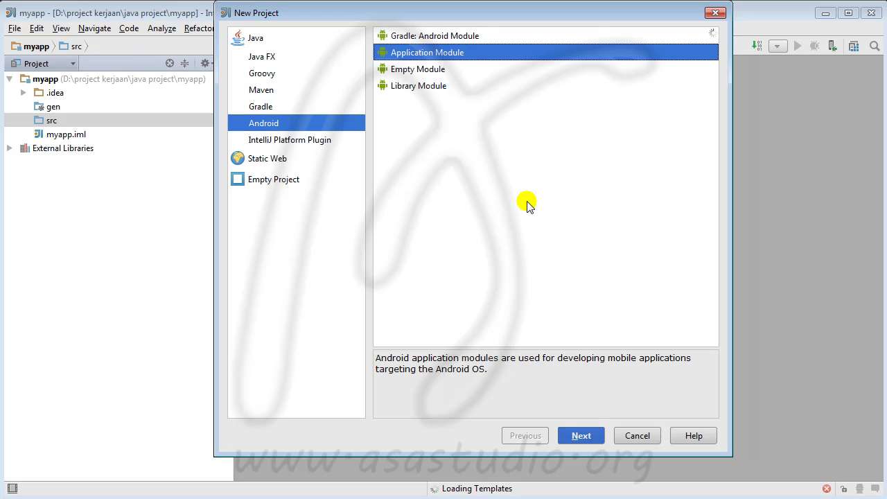
pyautogui.click(574, 435)
pyautogui.click(358, 35)
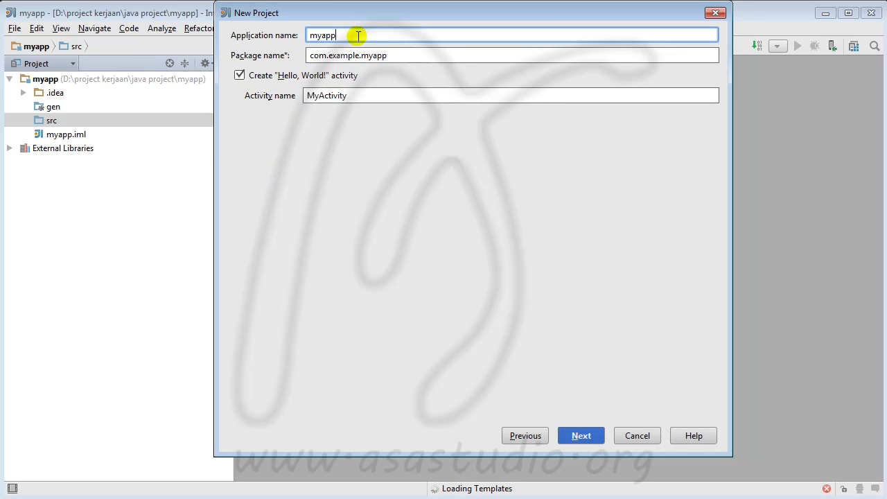
pyautogui.moveTo(363, 31); pyautogui.dragTo(284, 32)
pyautogui.click(360, 34)
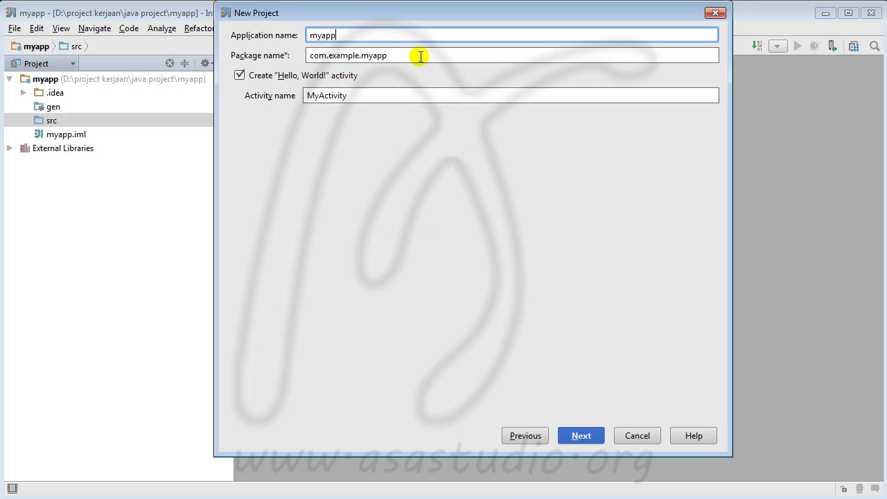
pyautogui.click(578, 435)
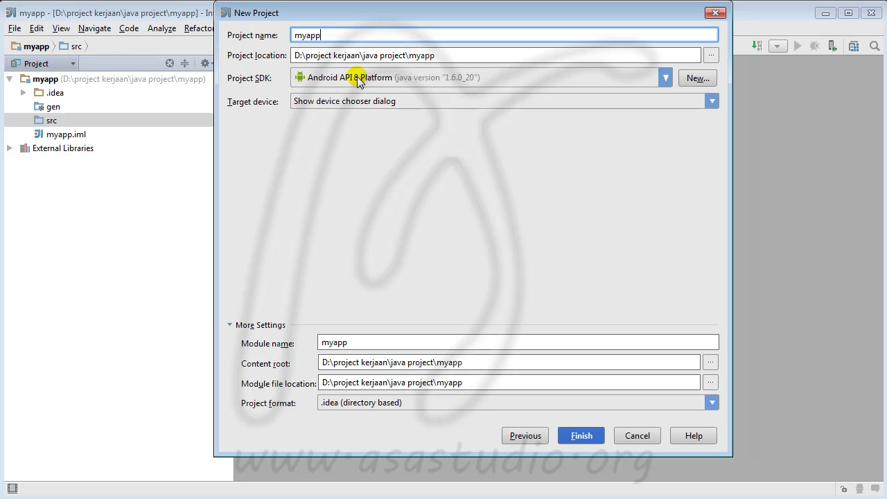
# - Create the project with the Android API 8 Platform SDK, overwriting the existing myapp files and opening it in this window
pyautogui.click(664, 78)
pyautogui.click(679, 66)
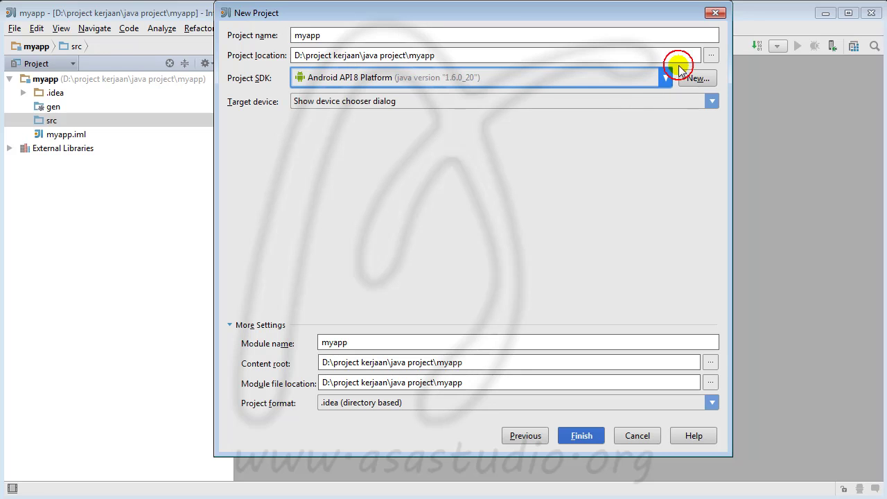
pyautogui.click(582, 435)
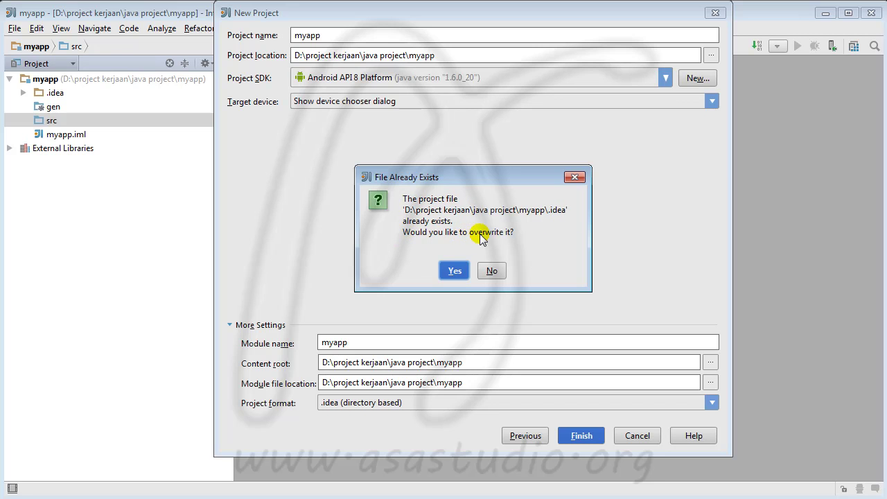
pyautogui.click(451, 271)
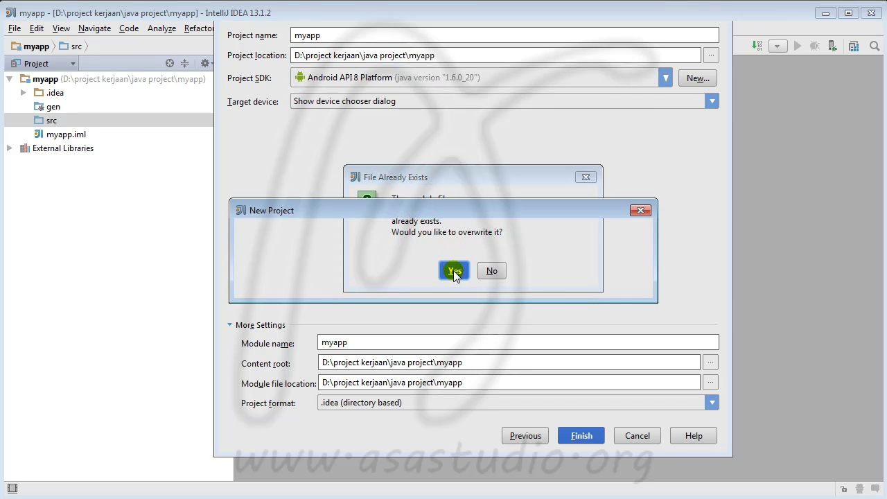
pyautogui.click(453, 272)
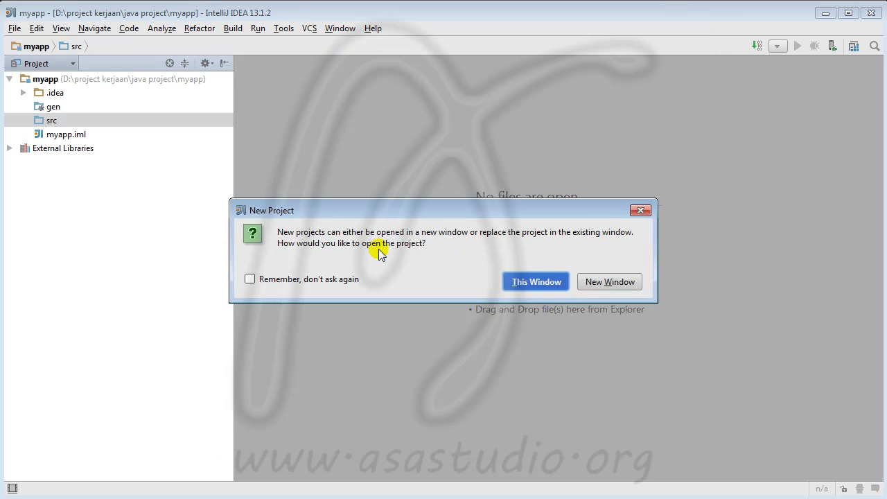
pyautogui.click(538, 283)
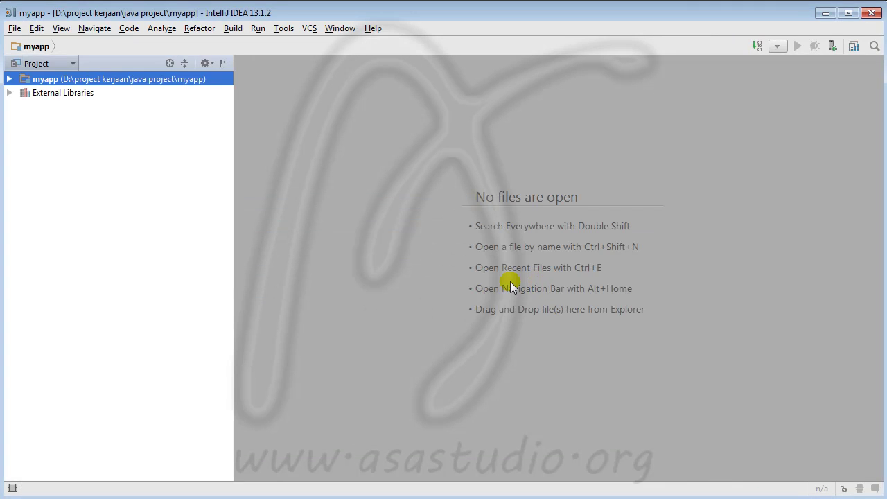
# - Show the myapp project in the Project view and expand its src, res, layout and values folders to examine their files
pyautogui.click(72, 63)
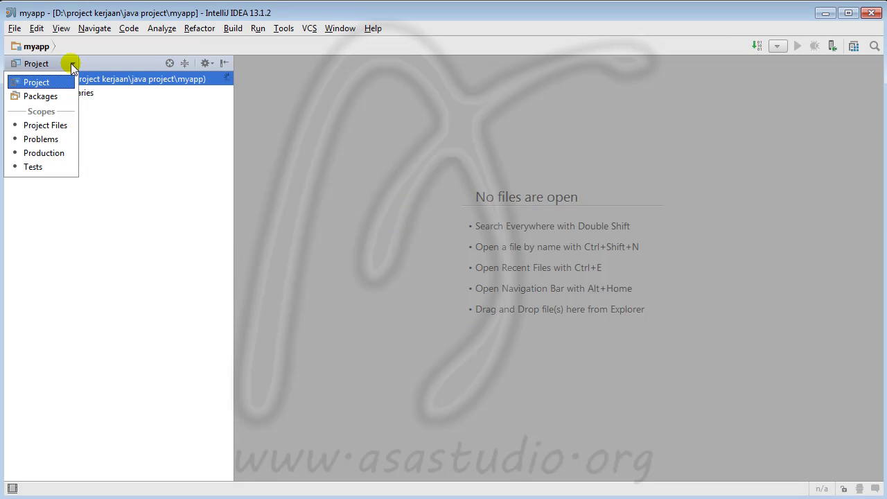
pyautogui.click(59, 83)
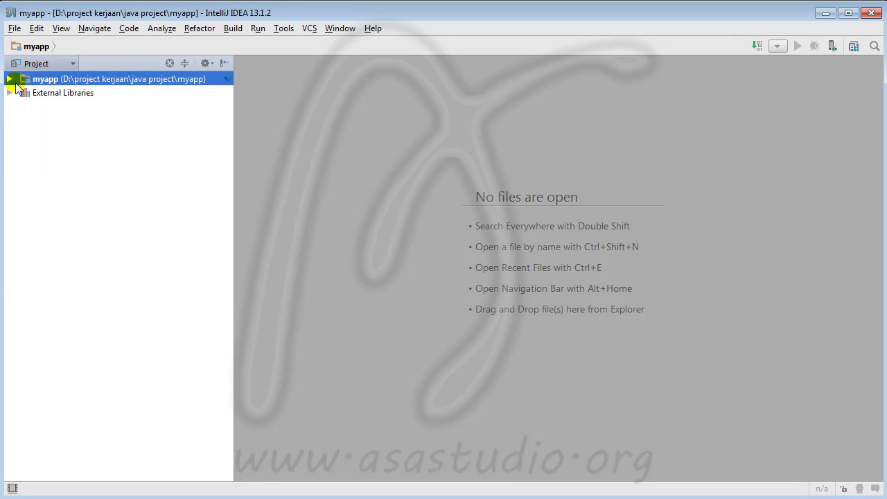
pyautogui.click(8, 79)
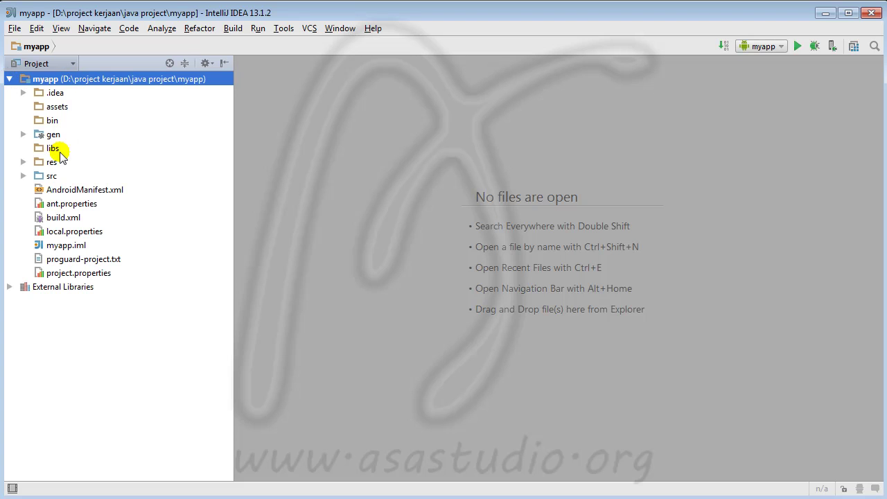
pyautogui.click(23, 175)
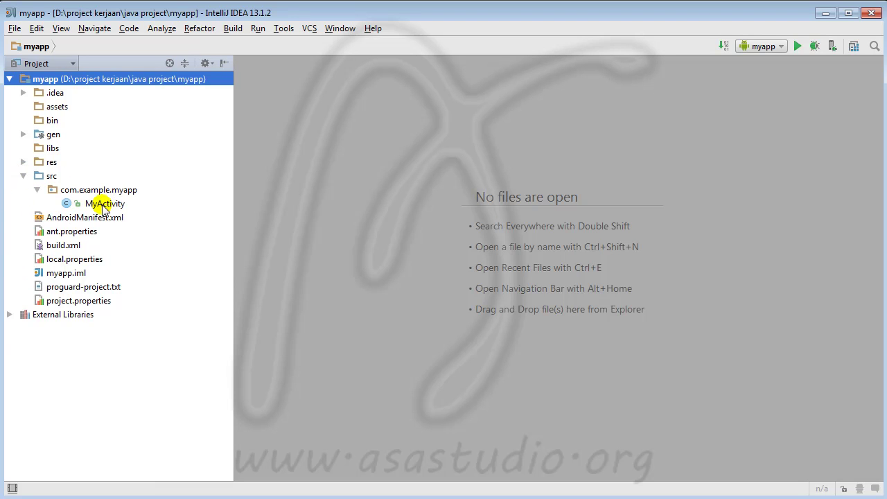
pyautogui.click(23, 162)
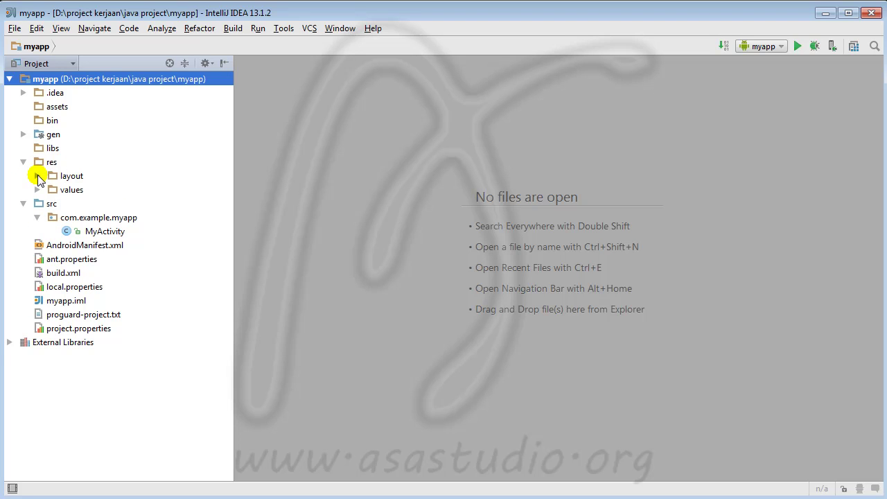
pyautogui.click(37, 175)
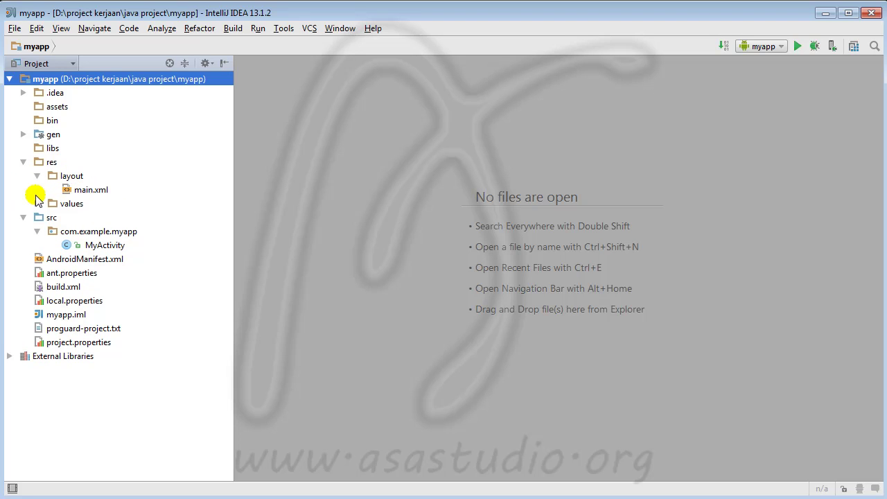
pyautogui.click(36, 203)
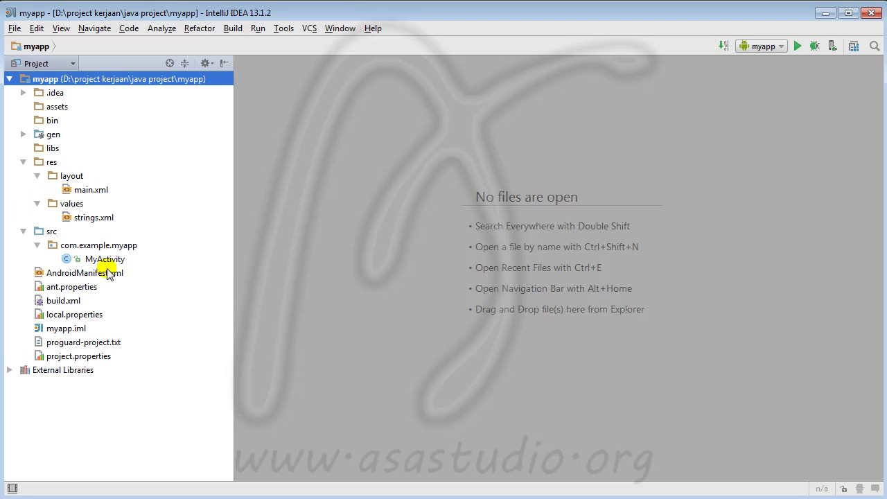
# - Look inside the .idea folder, and collapse the .idea, res and src folders
pyautogui.click(23, 92)
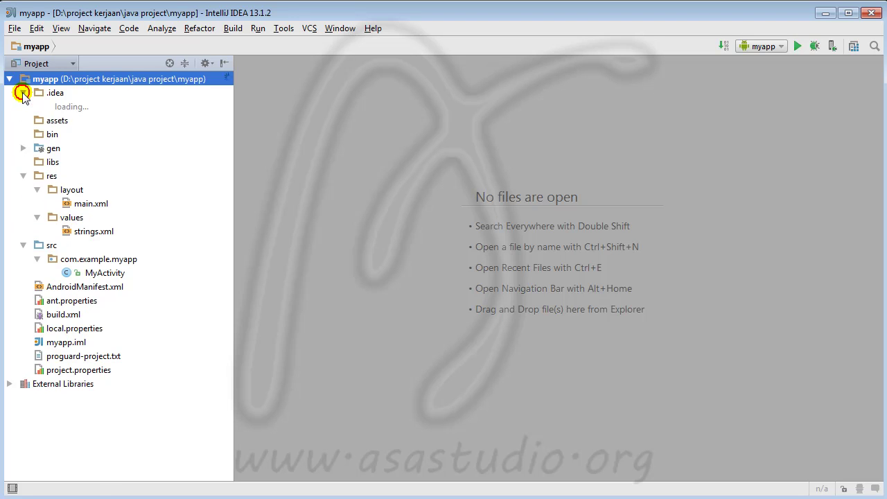
pyautogui.click(23, 92)
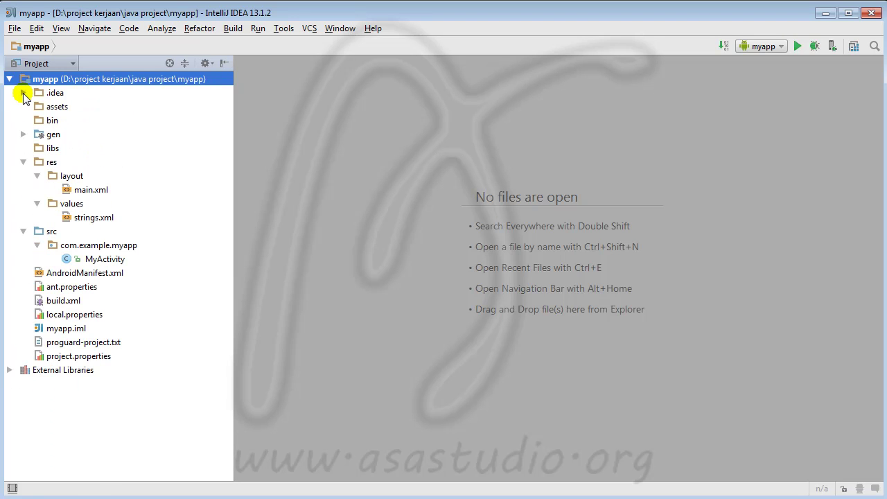
pyautogui.click(23, 162)
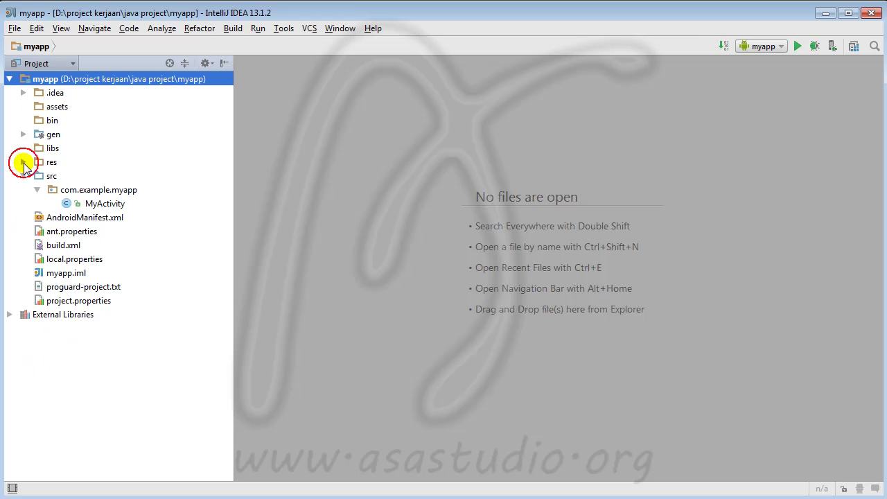
pyautogui.click(23, 175)
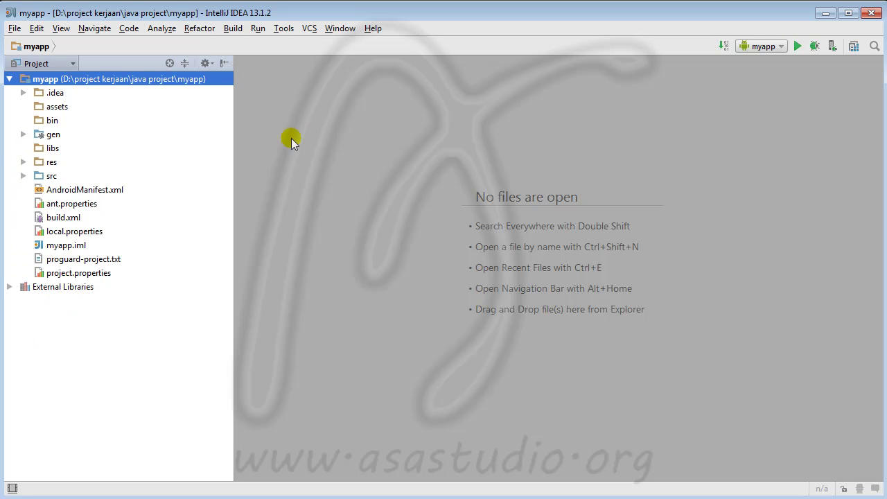
# - Open the Android SDK Manager and reposition its window over the project window
pyautogui.click(258, 29)
pyautogui.moveTo(282, 31)
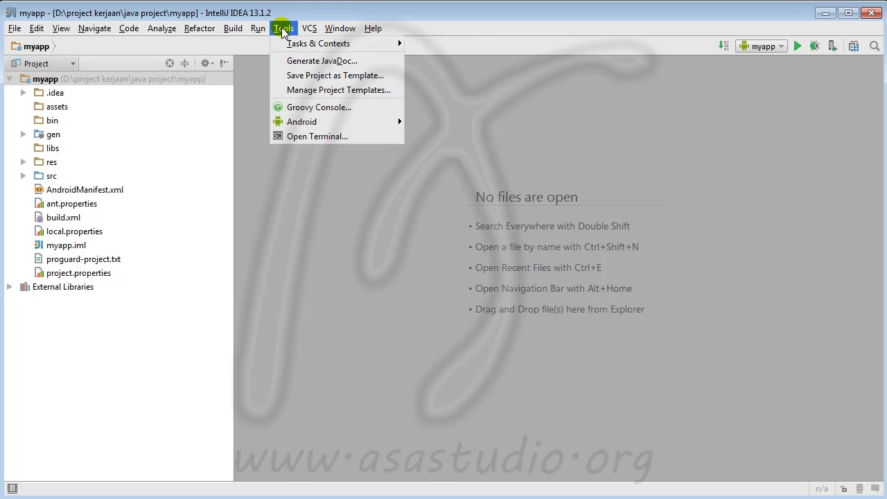
pyautogui.moveTo(374, 122)
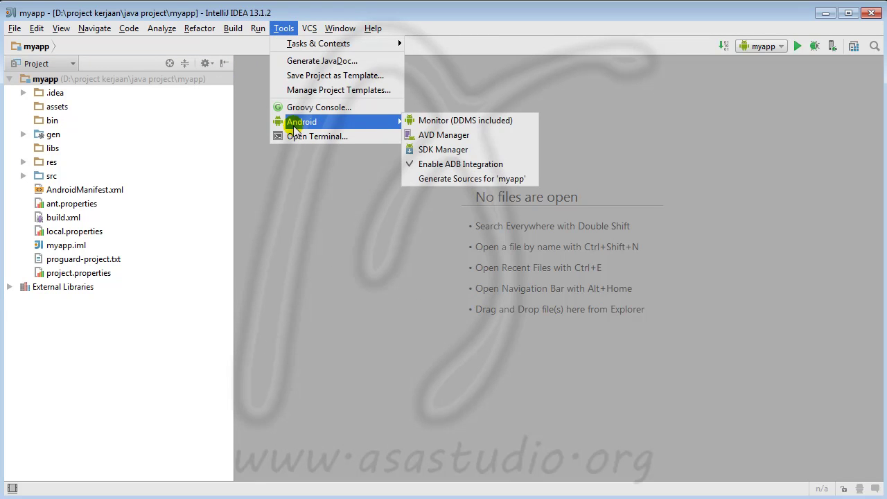
pyautogui.click(442, 151)
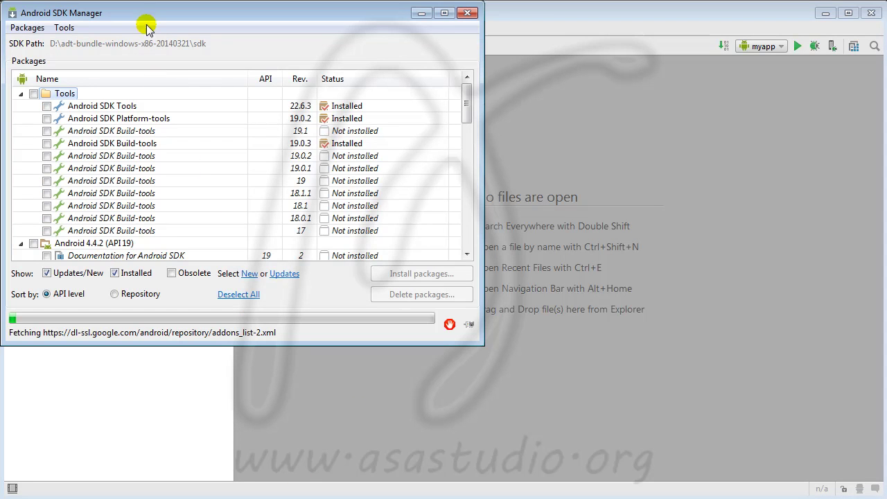
pyautogui.moveTo(152, 12); pyautogui.dragTo(221, 15)
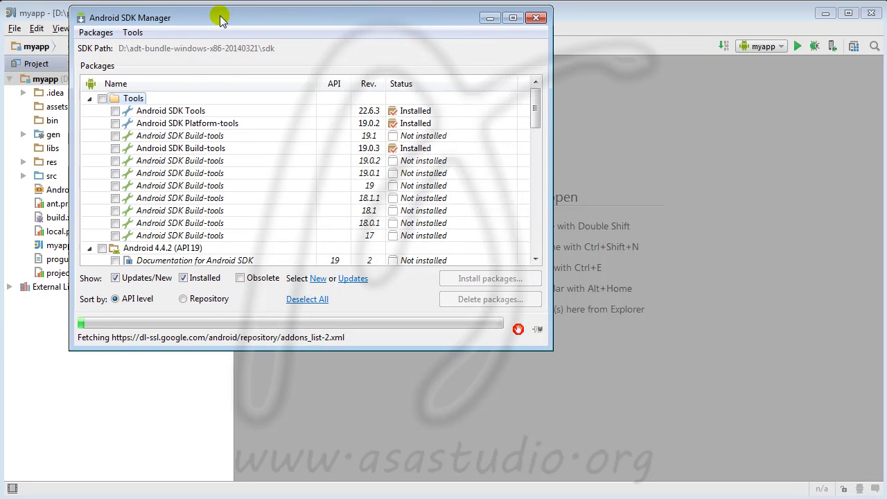
# - Review the SDK packages by Android version, inspecting the Android 2.2 (API 8) entries and collapsing the Tools, Android 4.4.2, Extras and Android 2.2 groups
pyautogui.click(89, 99)
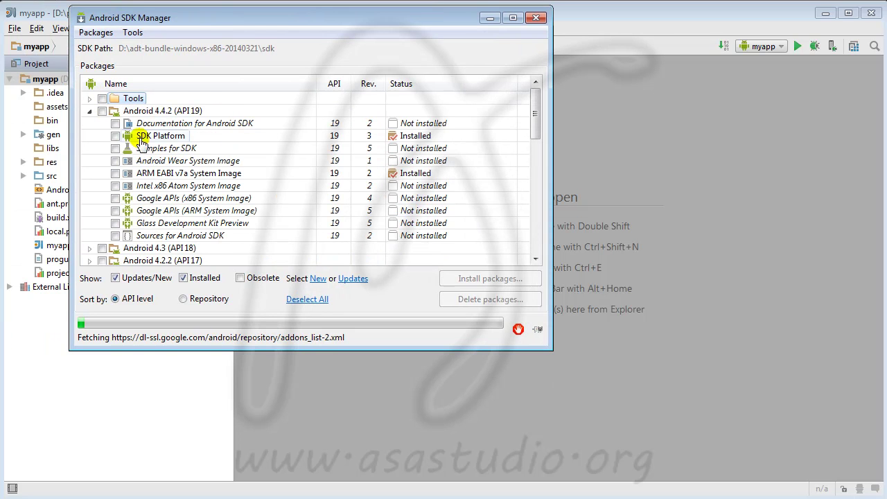
pyautogui.click(90, 111)
pyautogui.scroll(-1, 216, 166)
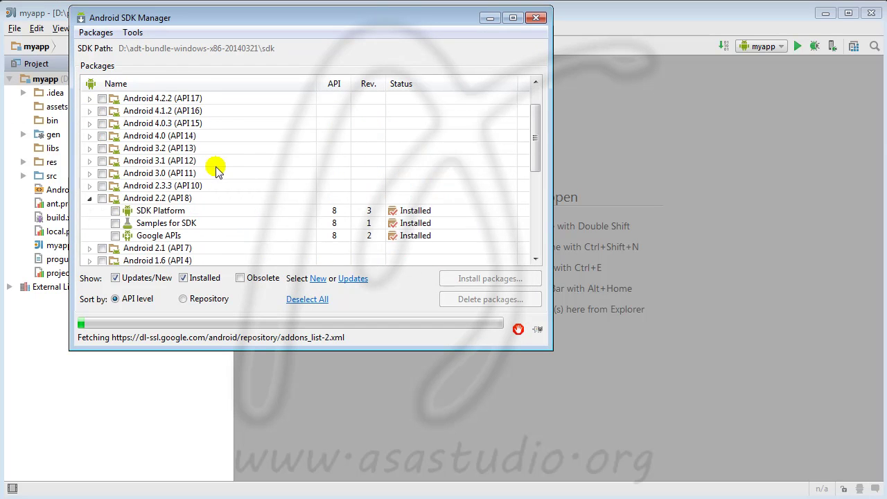
pyautogui.scroll(1, 214, 164)
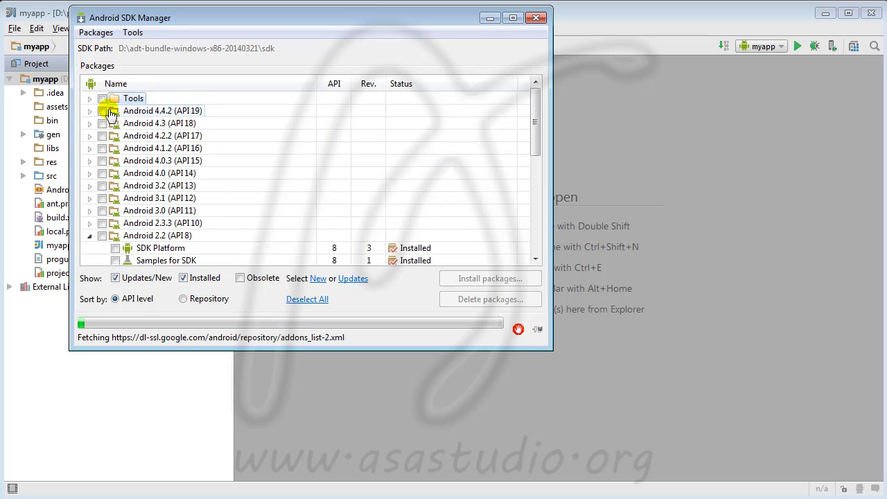
pyautogui.scroll(-2, 233, 216)
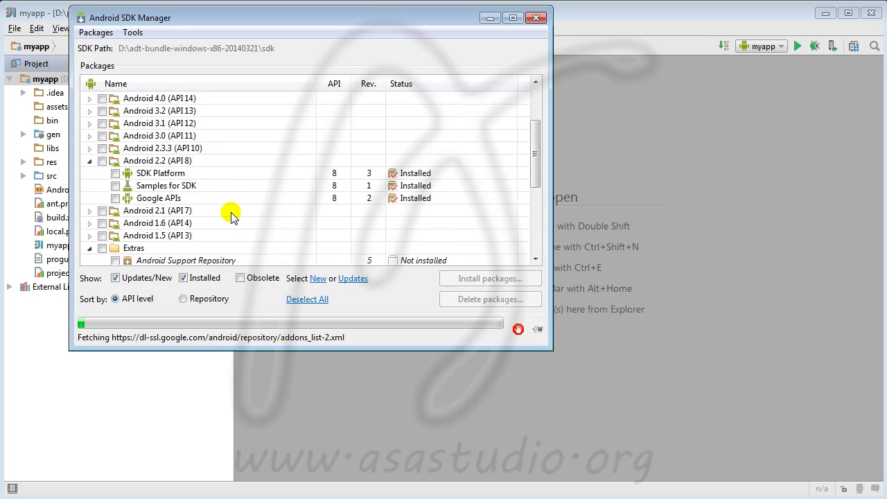
pyautogui.scroll(-3, 232, 217)
pyautogui.click(89, 136)
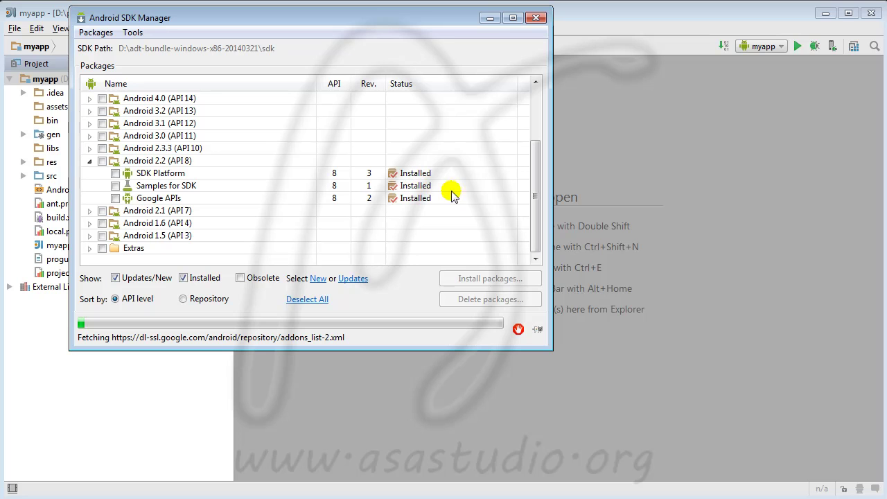
pyautogui.scroll(1, 249, 178)
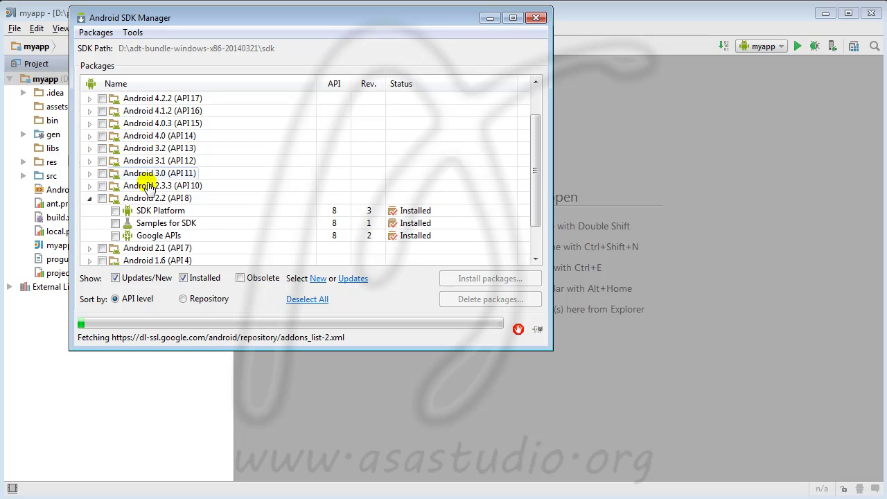
pyautogui.scroll(1, 246, 172)
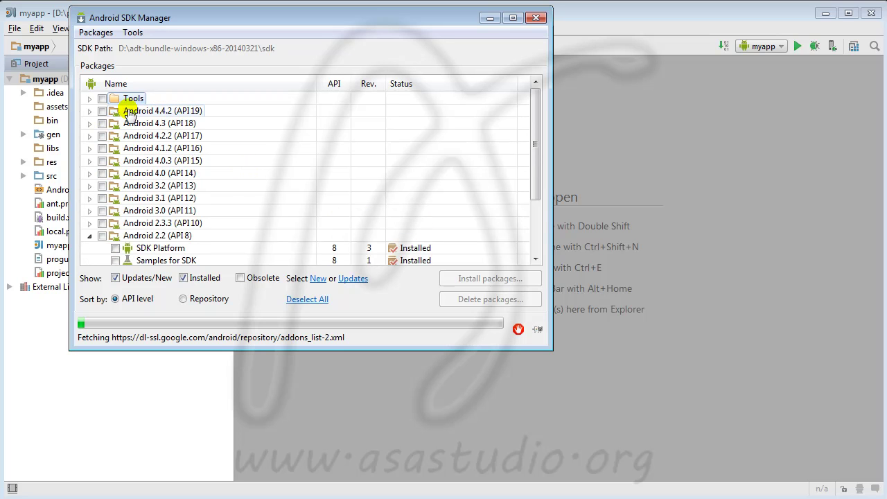
pyautogui.click(90, 236)
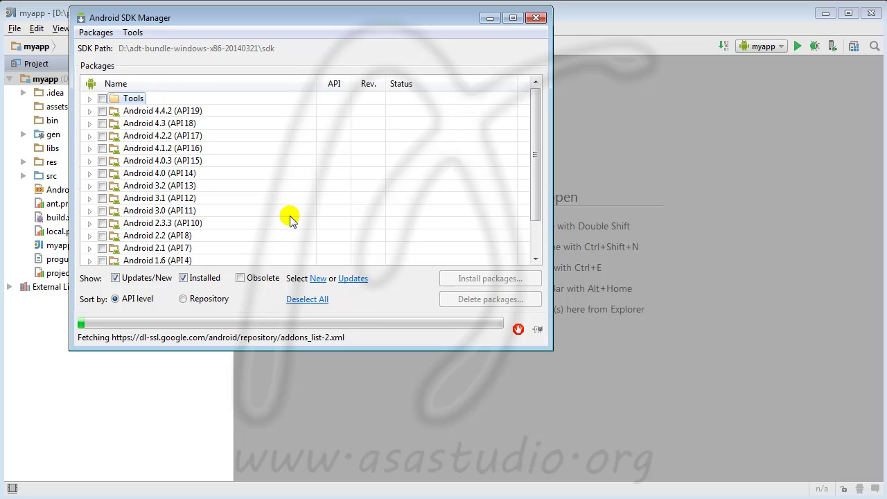
pyautogui.scroll(-1, 294, 207)
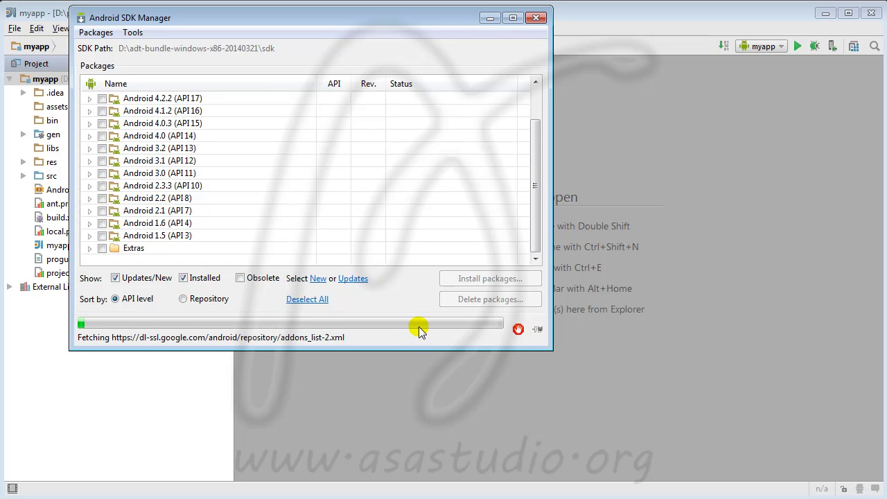
# - Close the Android SDK Manager and run myapp, moving the device chooser higher over the project window
pyautogui.scroll(1, 463, 197)
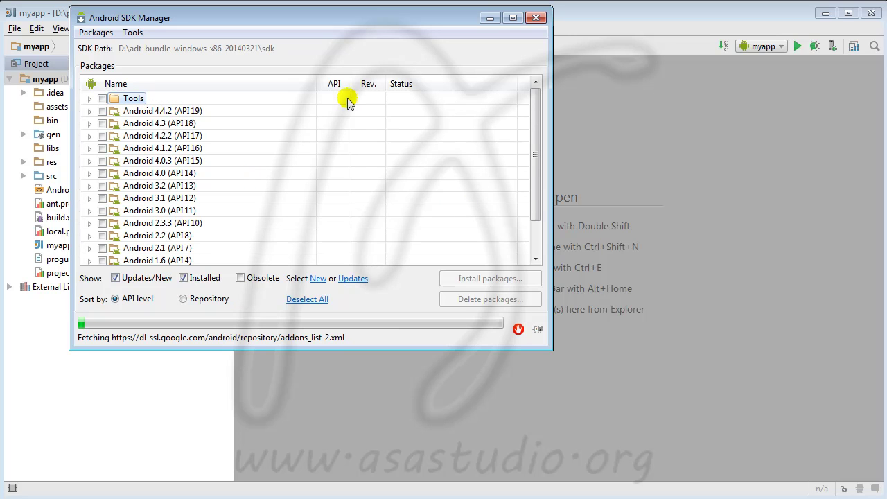
pyautogui.click(537, 18)
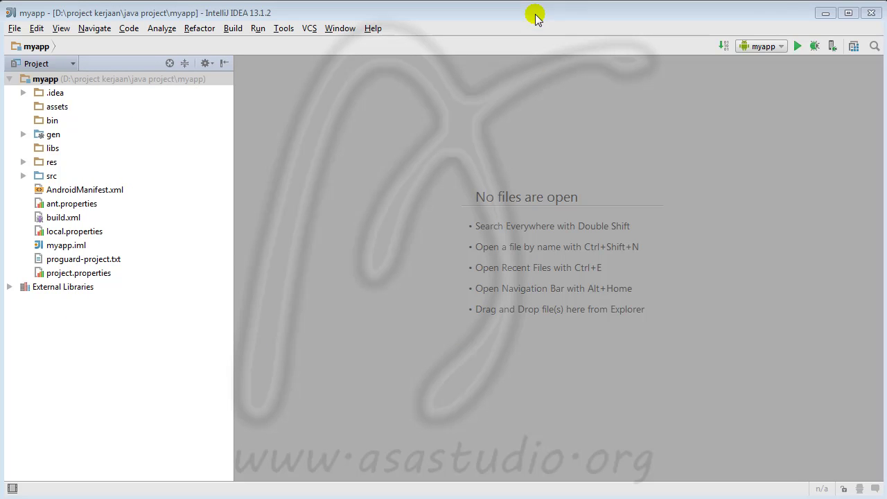
pyautogui.click(798, 47)
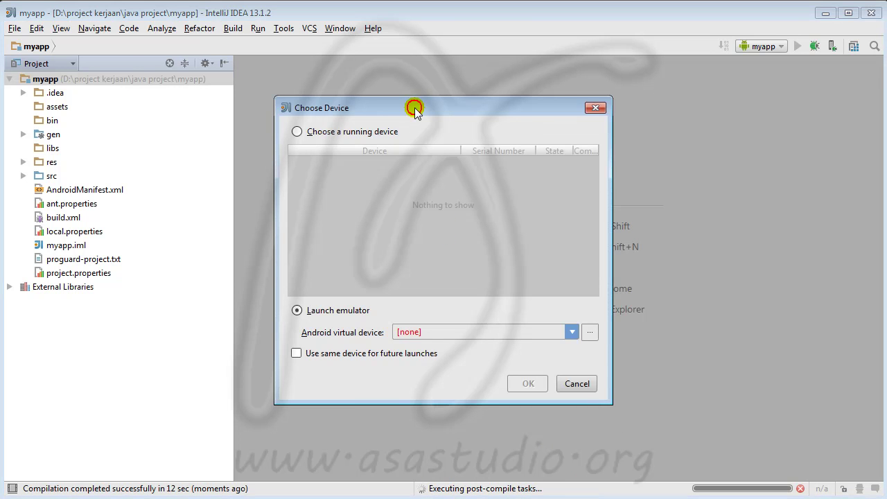
pyautogui.moveTo(414, 108); pyautogui.dragTo(426, 70)
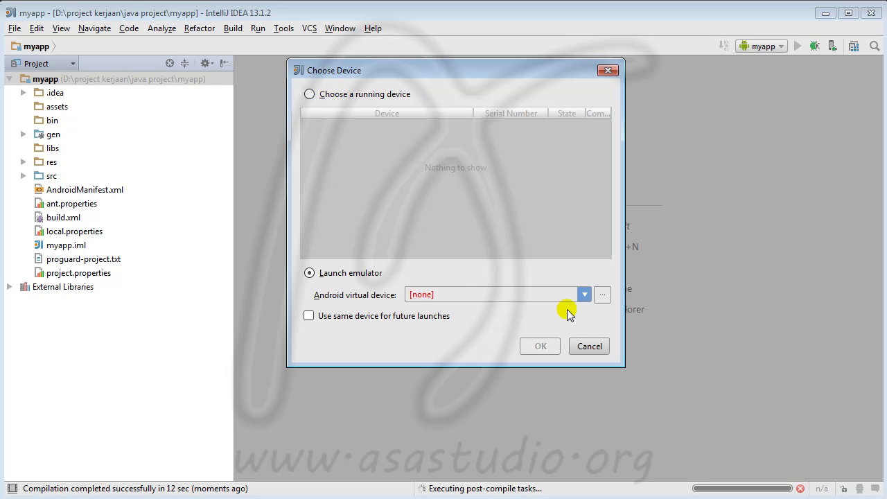
# - Open the Android Virtual Device Manager from the device chooser and start a new virtual device named asApp
pyautogui.click(602, 296)
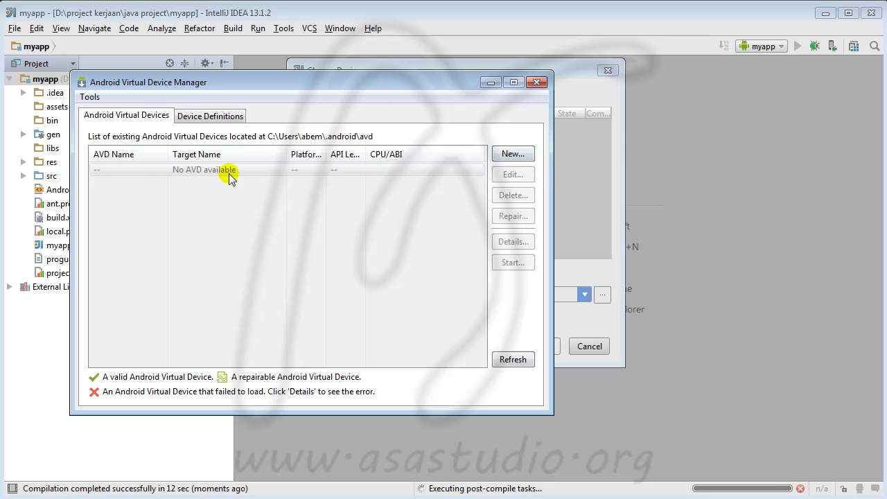
pyautogui.click(512, 153)
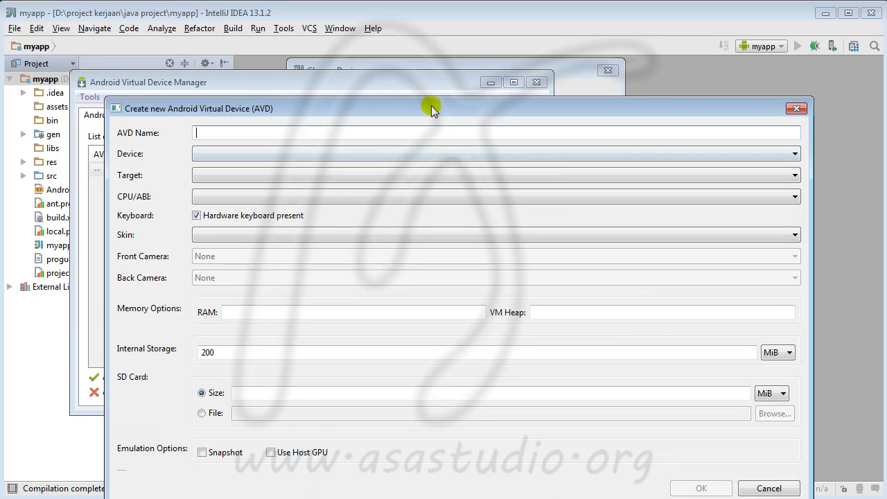
pyautogui.moveTo(430, 109); pyautogui.dragTo(417, 56)
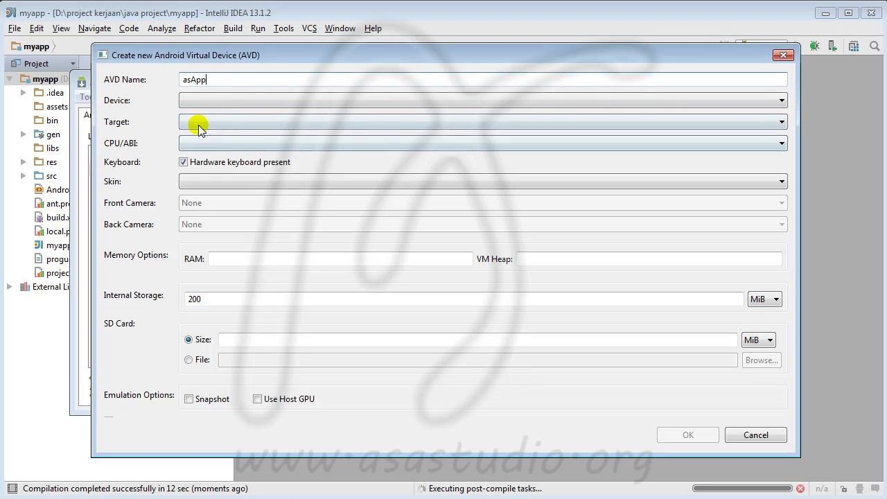
# - Set the new virtual device's target to Android 2.2 - API Level 8 with the ARM (armeabi) CPU
pyautogui.click(284, 101)
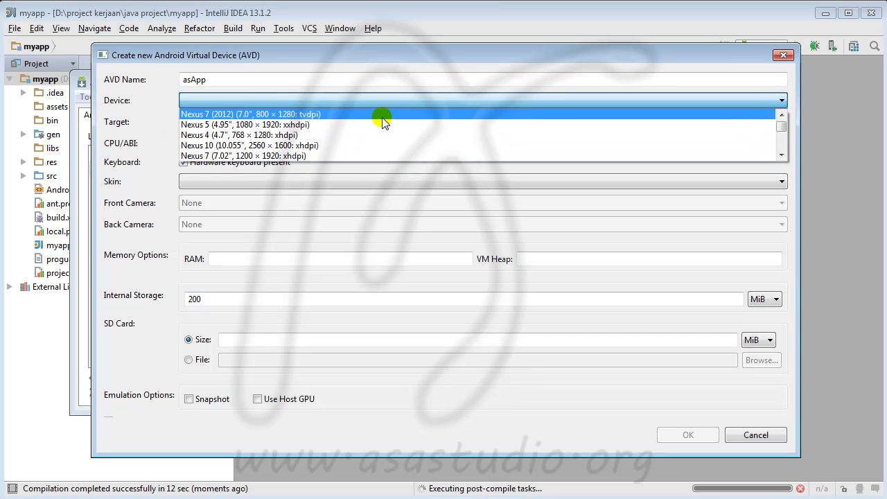
pyautogui.click(172, 122)
pyautogui.click(225, 121)
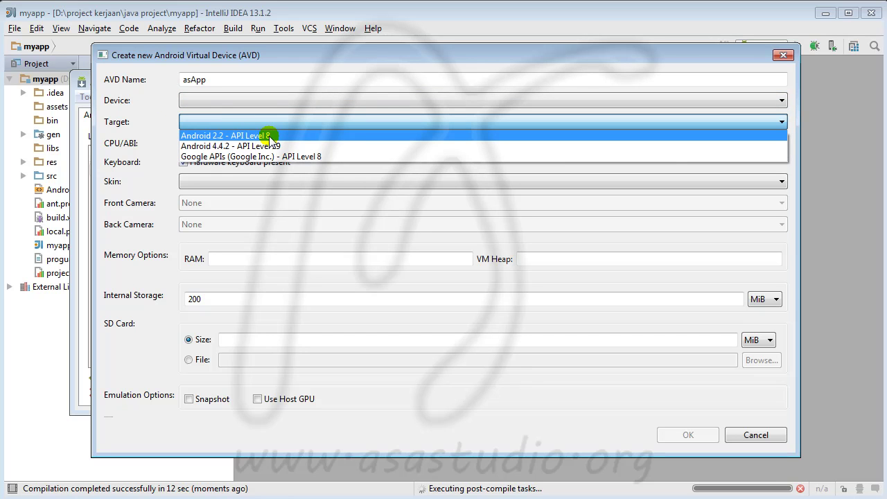
pyautogui.click(208, 135)
pyautogui.click(253, 143)
pyautogui.click(254, 145)
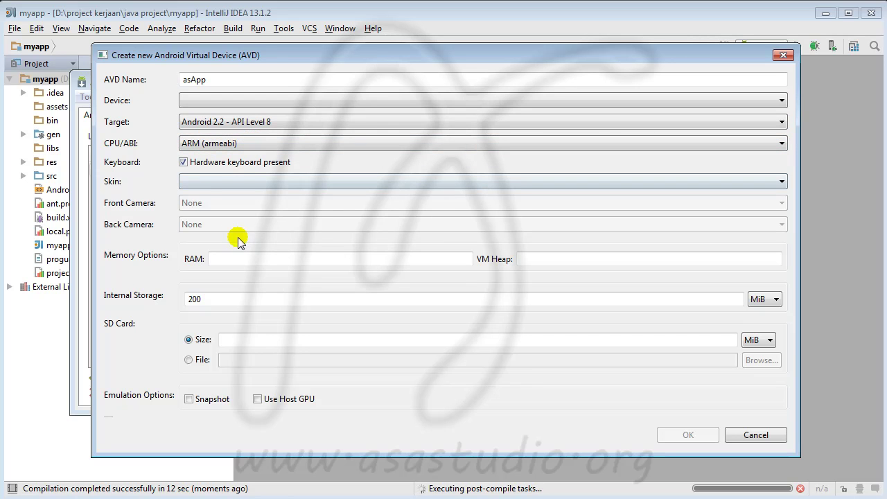
# - Give the virtual device the QVGA skin and the Nexus 4 (4.7", 768 × 1280: xhdpi) device definition
pyautogui.click(260, 184)
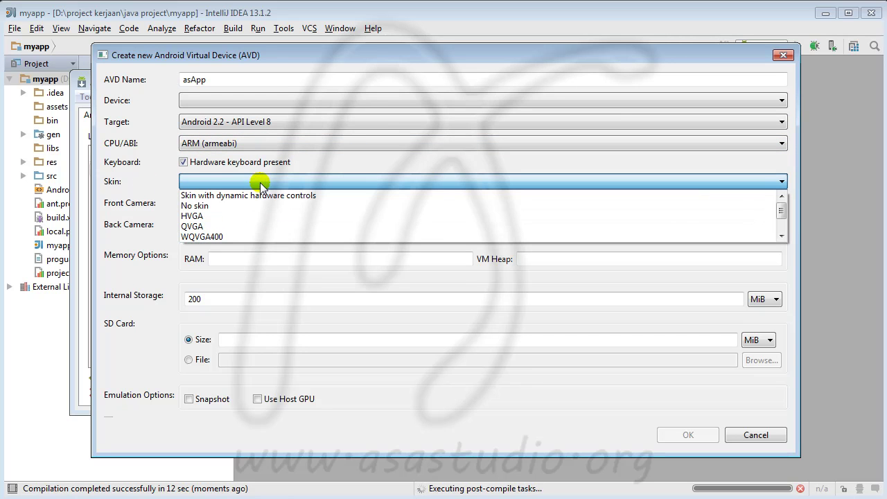
pyautogui.click(261, 226)
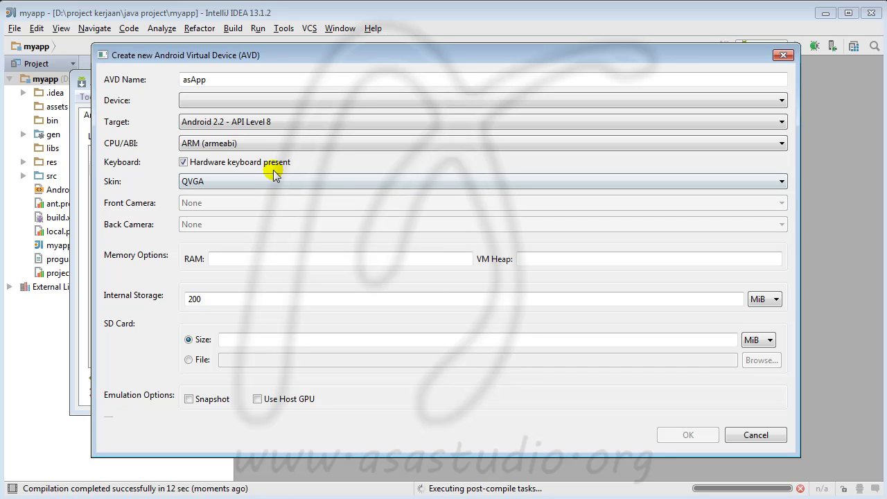
pyautogui.click(267, 101)
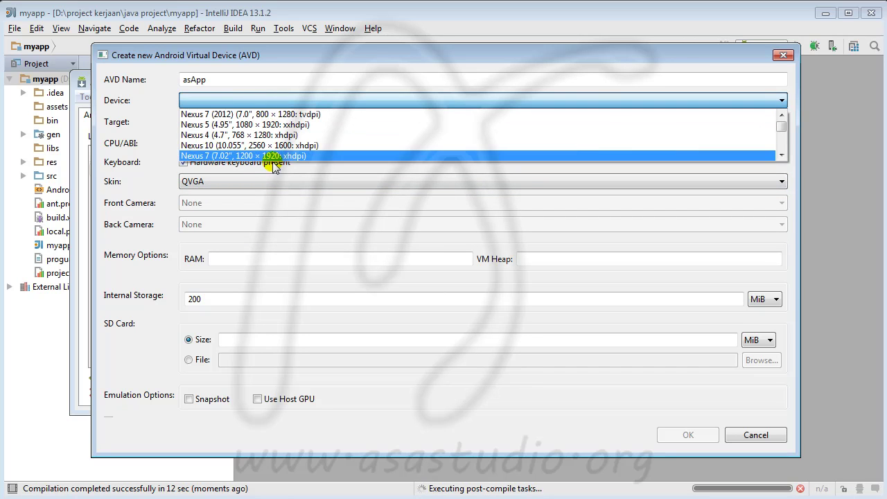
pyautogui.click(281, 136)
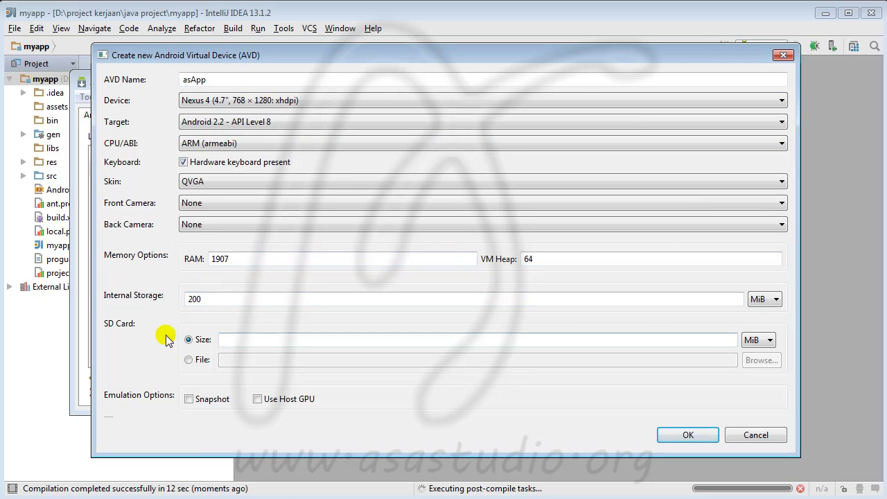
# - Create the asApp virtual device with the SD card size left blank, and dismiss the creation summary
pyautogui.click(240, 339)
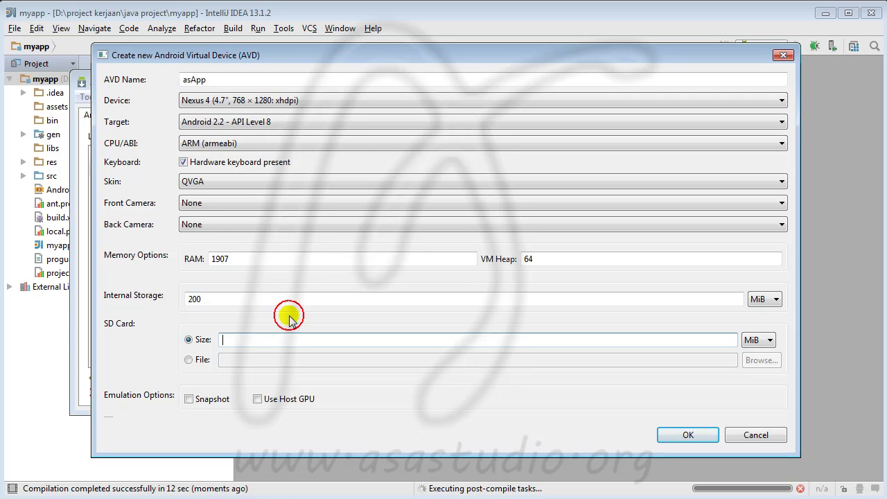
pyautogui.click(662, 433)
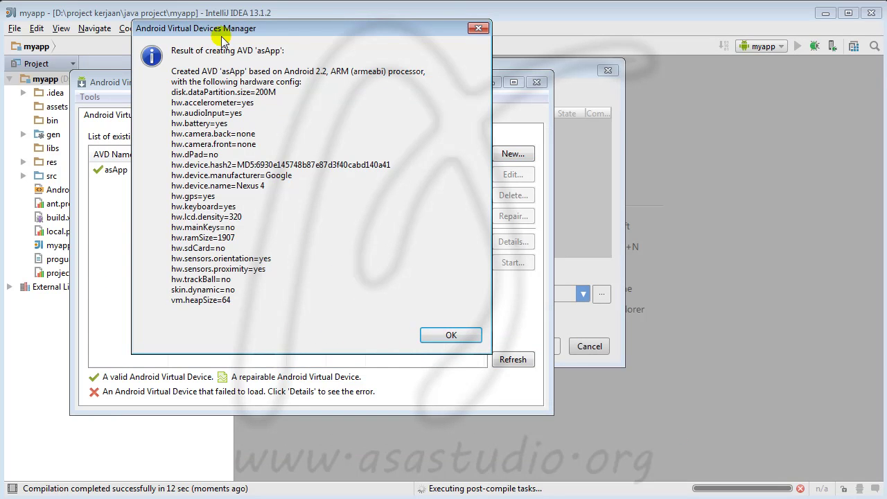
pyautogui.moveTo(230, 29); pyautogui.dragTo(266, 27)
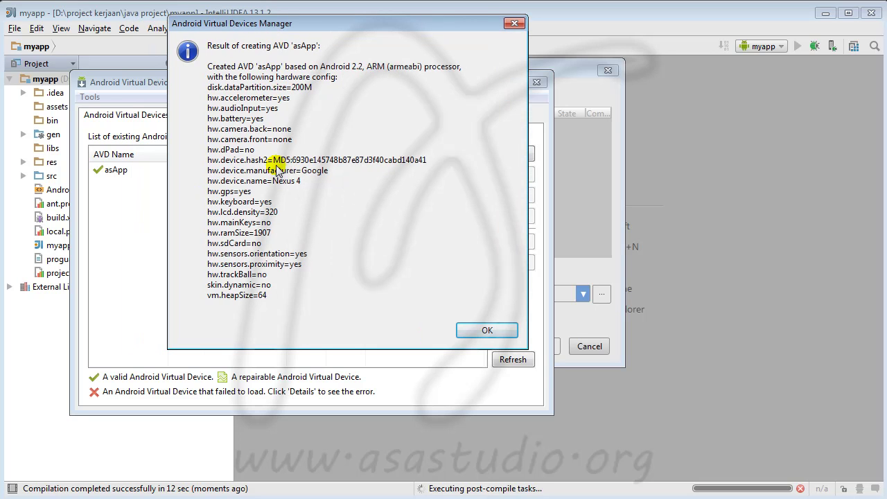
pyautogui.click(487, 330)
# - Start the asApp virtual device with the default launch options and reposition the emulator window clear of the device list
pyautogui.click(123, 170)
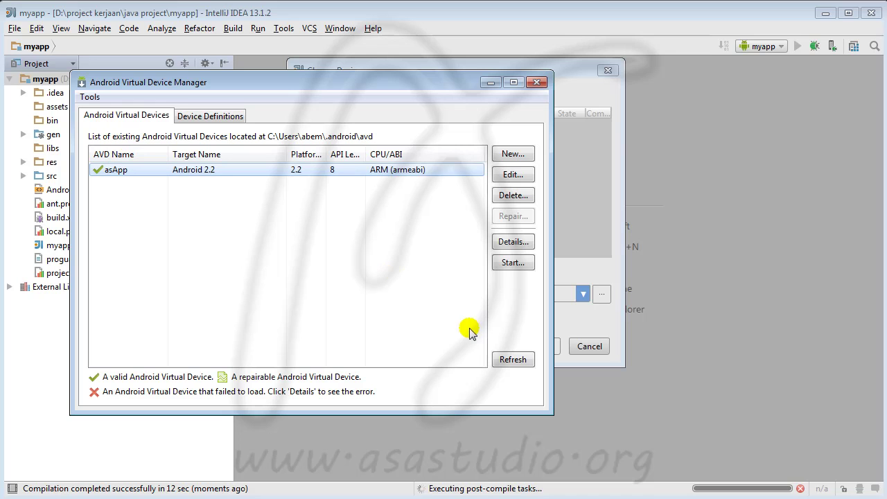
pyautogui.click(513, 264)
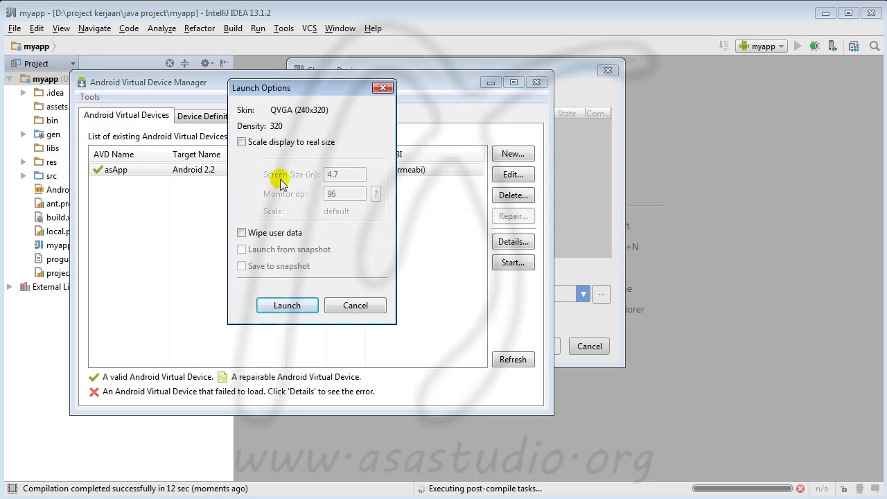
pyautogui.click(287, 305)
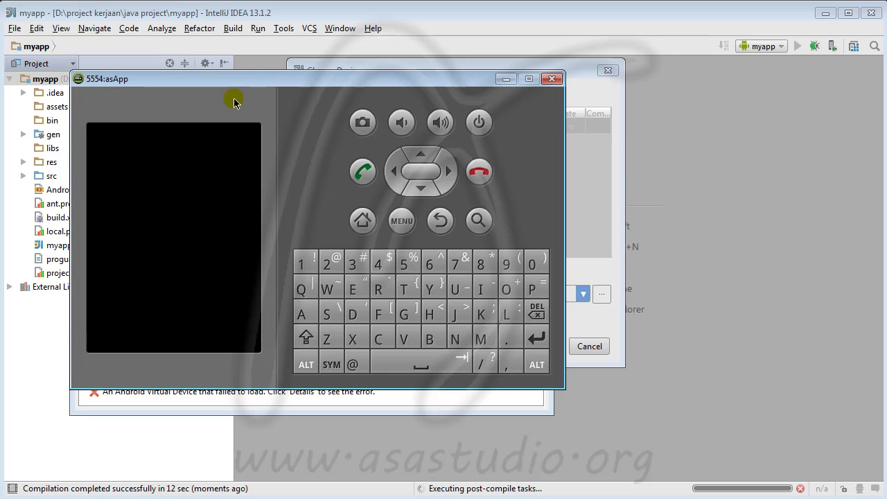
pyautogui.moveTo(234, 101); pyautogui.dragTo(447, 32)
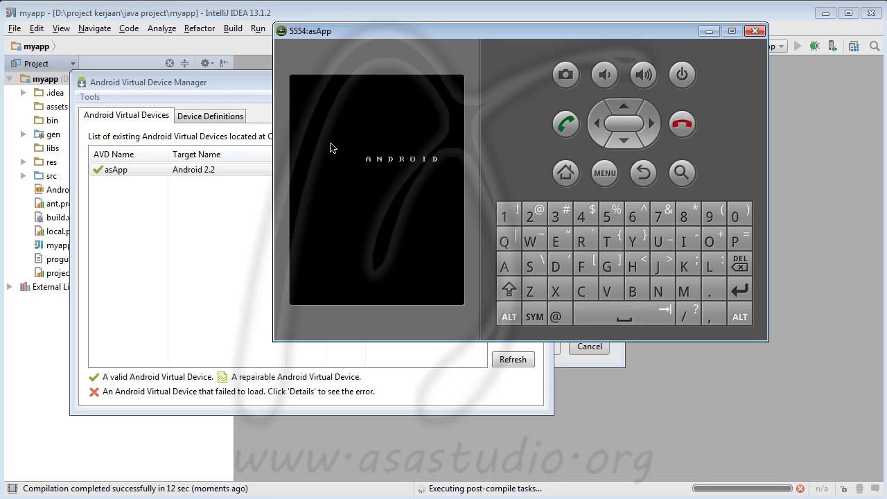
pyautogui.moveTo(412, 31); pyautogui.dragTo(427, 29)
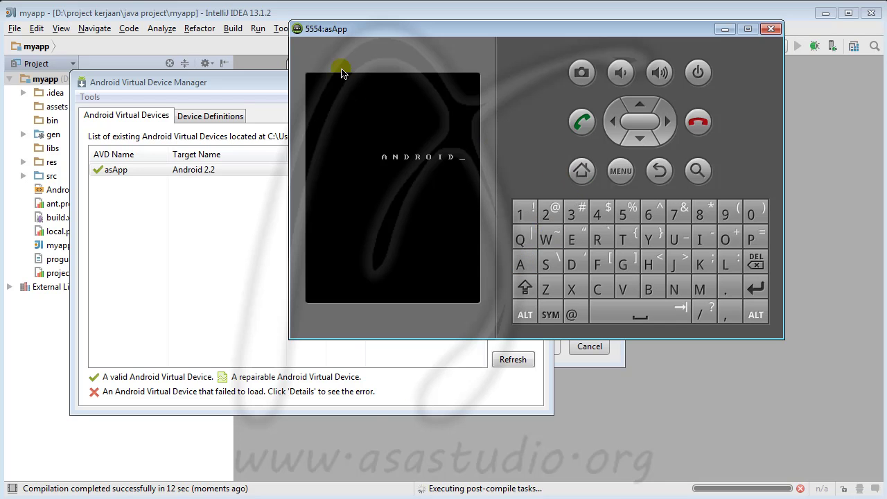
# - Refresh the list of existing virtual devices and close the Android Virtual Device Manager
pyautogui.click(143, 172)
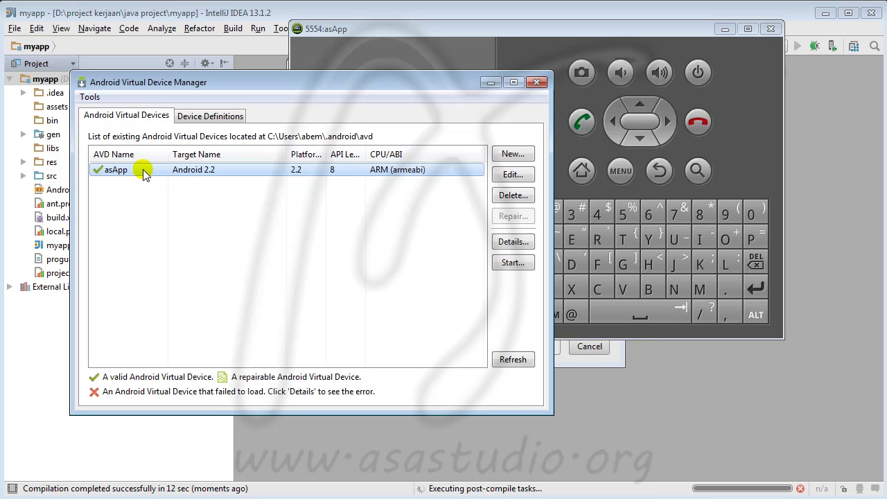
pyautogui.click(511, 359)
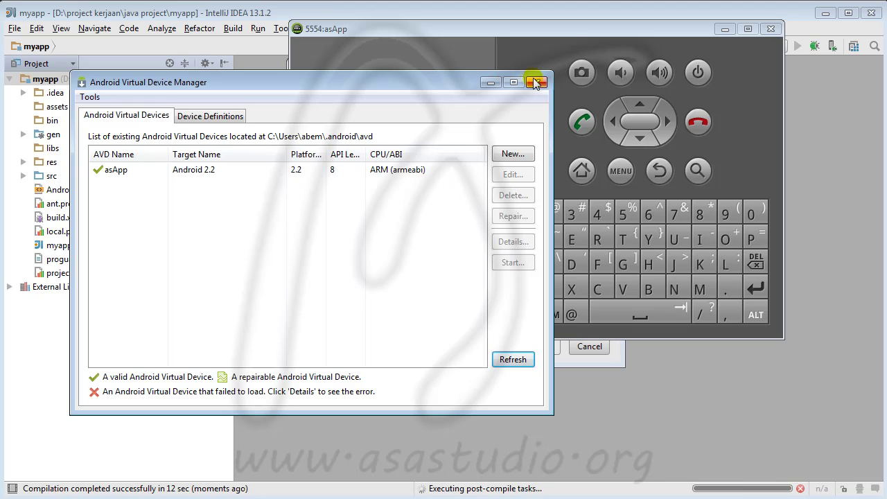
pyautogui.moveTo(444, 83); pyautogui.dragTo(418, 102)
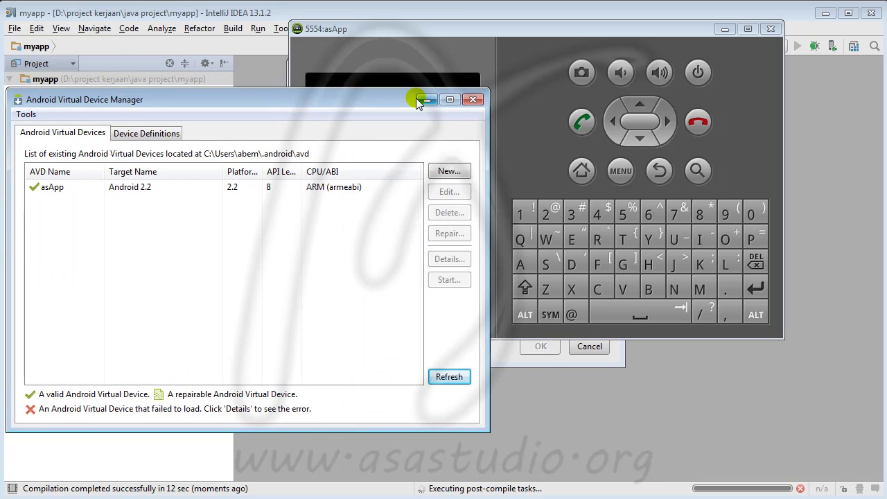
pyautogui.click(473, 101)
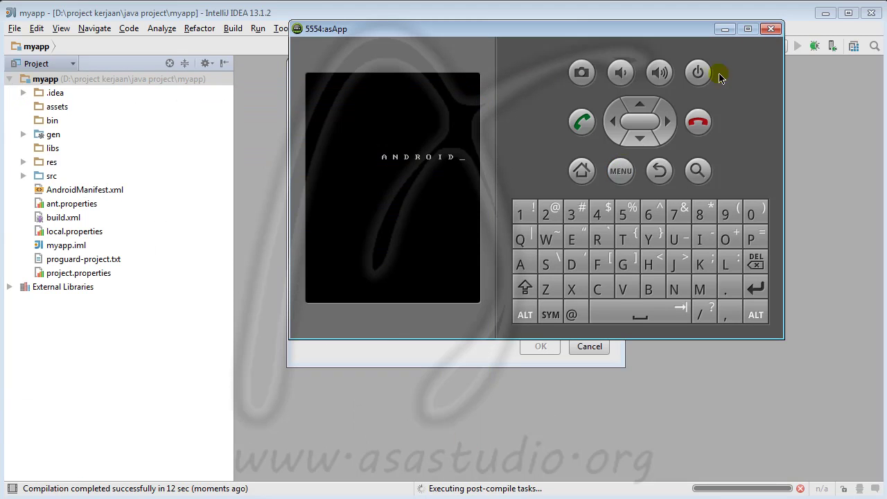
# - Choose the running emulator asApp Android 2.2 (API 8) as the target device and deploy myapp to it
pyautogui.click(804, 16)
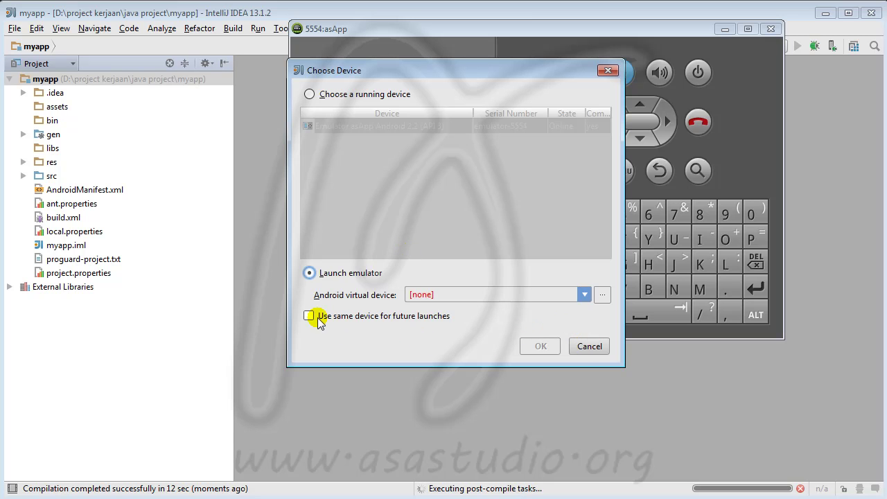
pyautogui.click(309, 316)
pyautogui.click(309, 316)
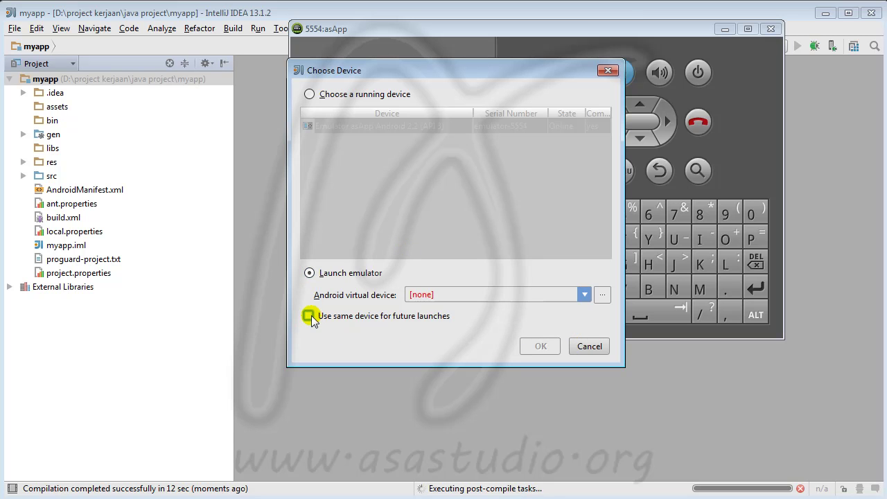
pyautogui.click(308, 94)
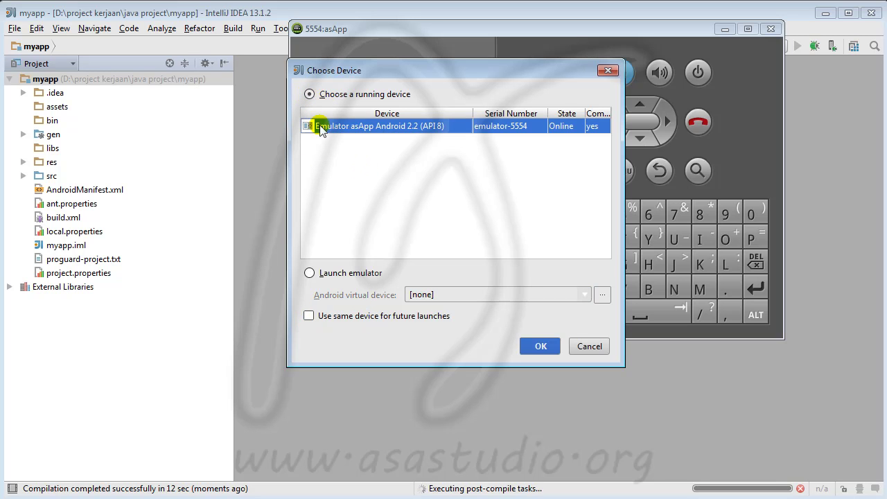
pyautogui.click(535, 345)
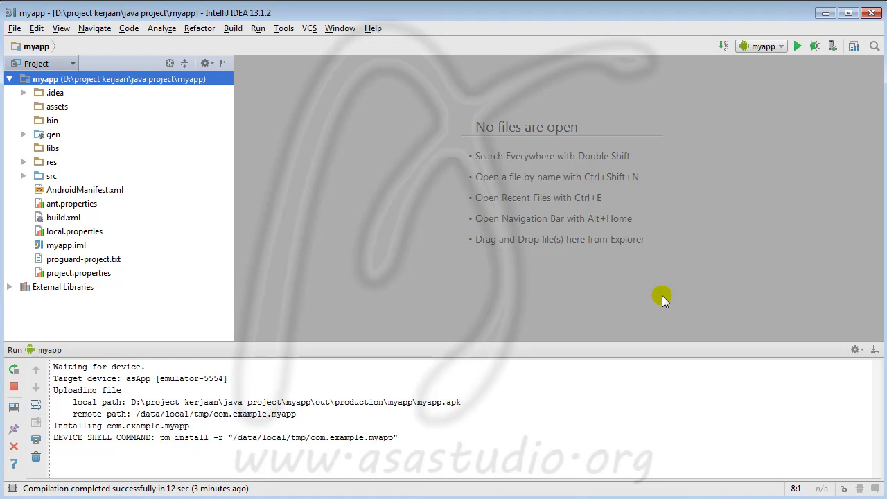
# - Run myapp again and bring the device selection dialog in front of the emulator window
pyautogui.click(797, 47)
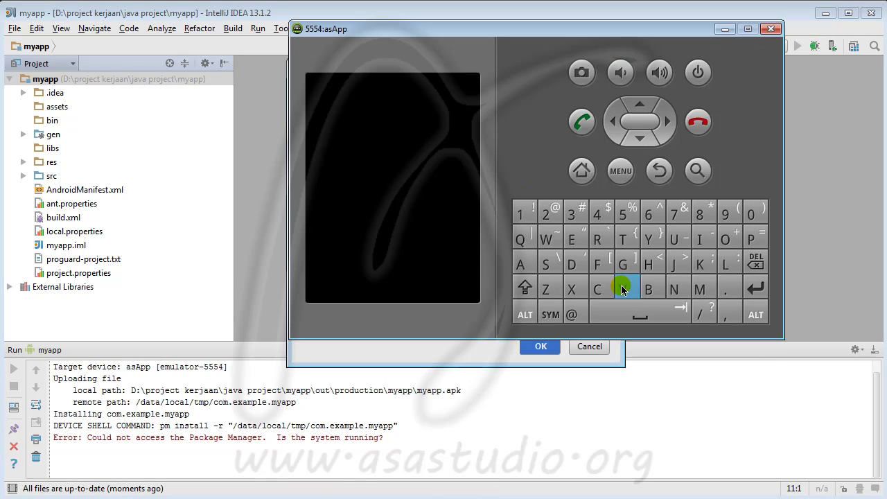
pyautogui.click(461, 363)
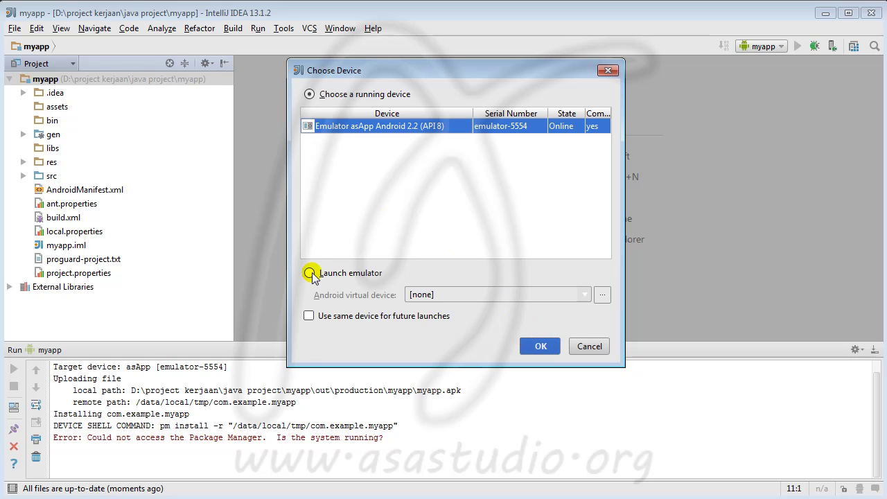
pyautogui.click(604, 296)
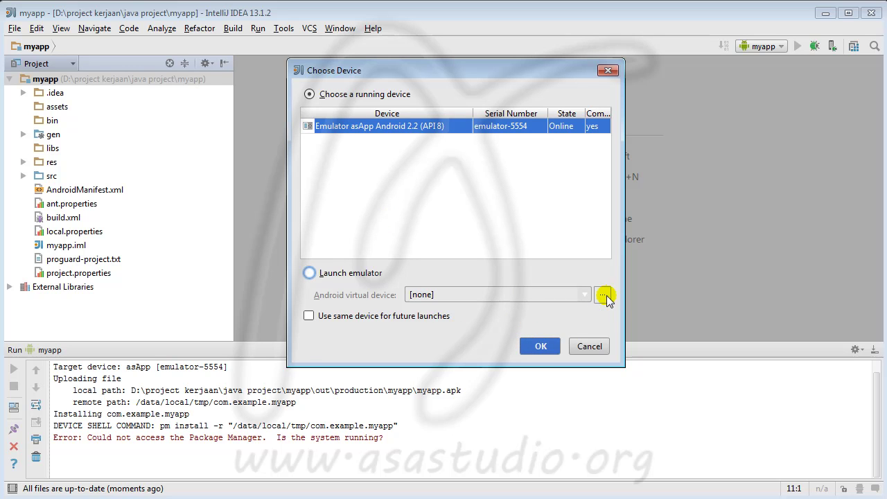
pyautogui.click(309, 273)
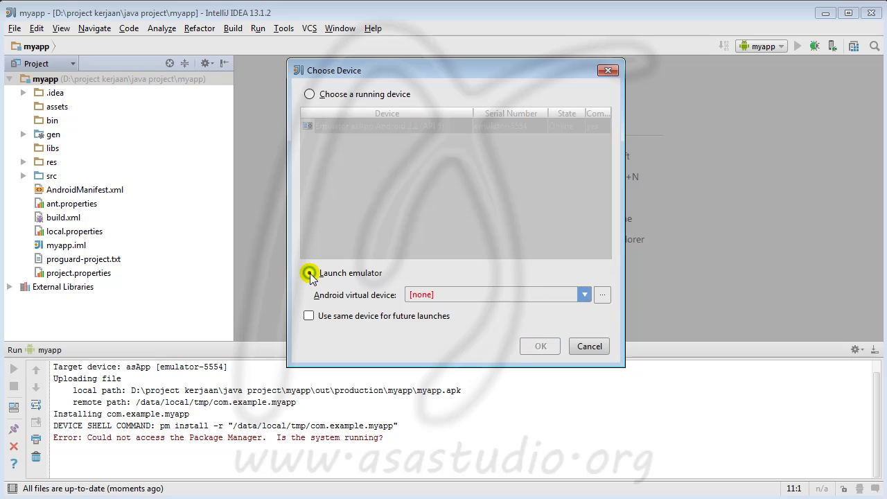
pyautogui.click(509, 297)
pyautogui.click(584, 295)
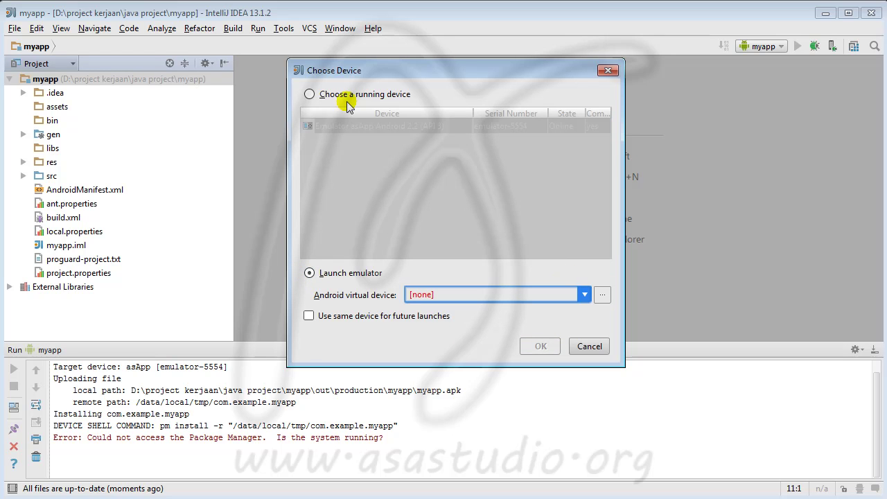
# - Deploy myapp to the running emulator asApp Android 2.2 (API 8), and run it again with the same device kept for future launches
pyautogui.click(309, 94)
pyautogui.click(353, 126)
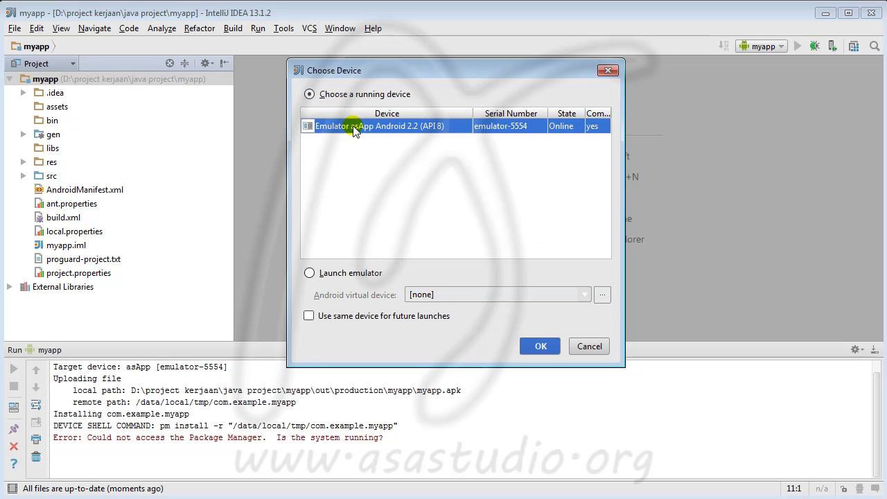
pyautogui.click(532, 348)
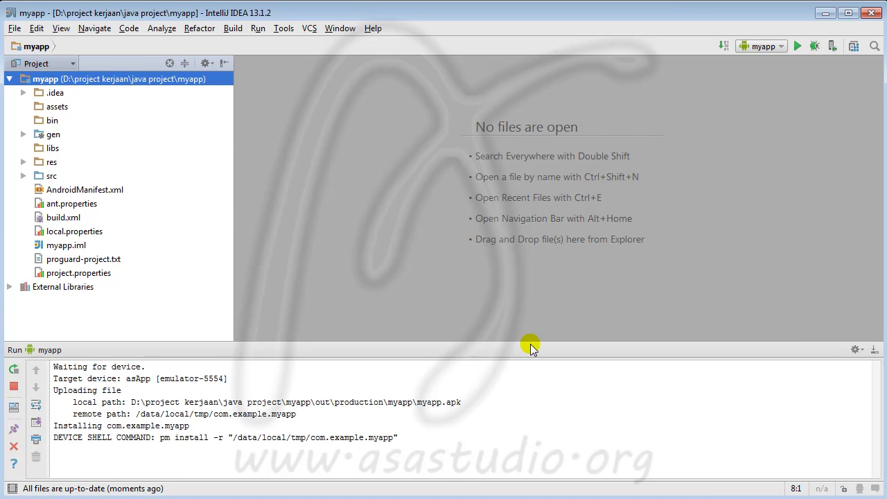
pyautogui.click(798, 46)
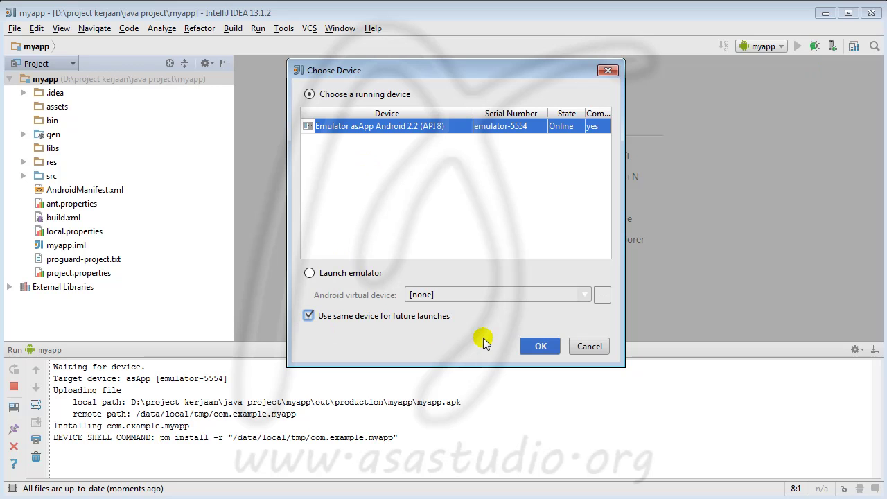
pyautogui.click(535, 345)
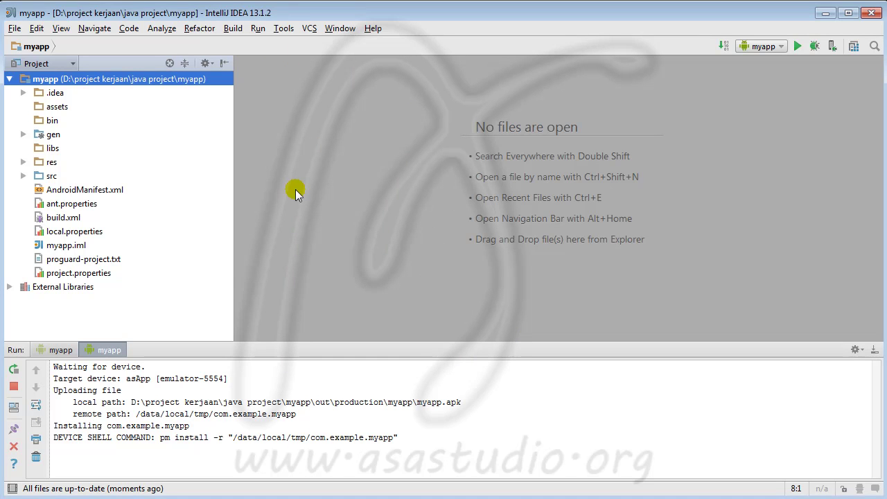
# - Open the Android Virtual Device Manager and reposition its window over the main workspace
pyautogui.click(282, 31)
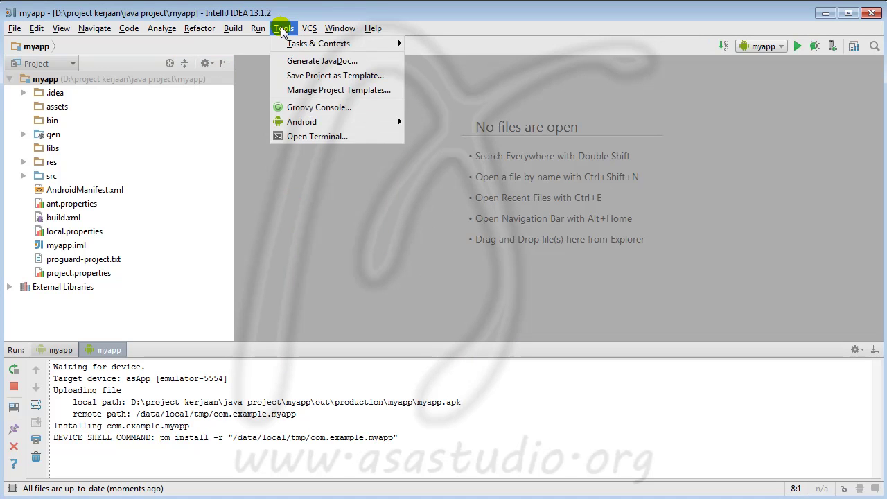
pyautogui.moveTo(298, 122)
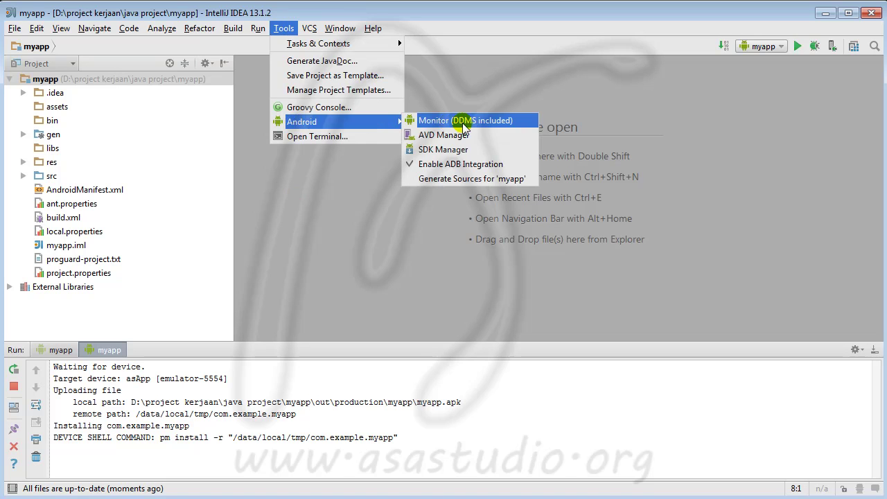
pyautogui.click(442, 135)
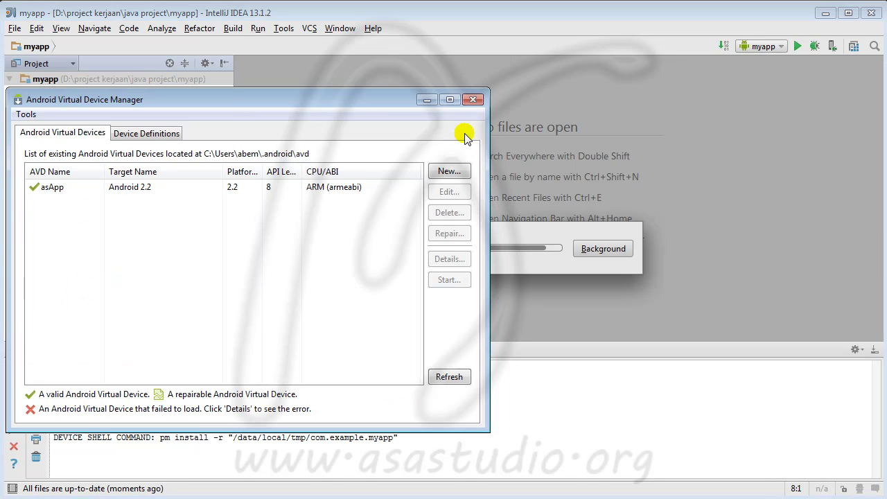
pyautogui.moveTo(221, 97); pyautogui.dragTo(370, 47)
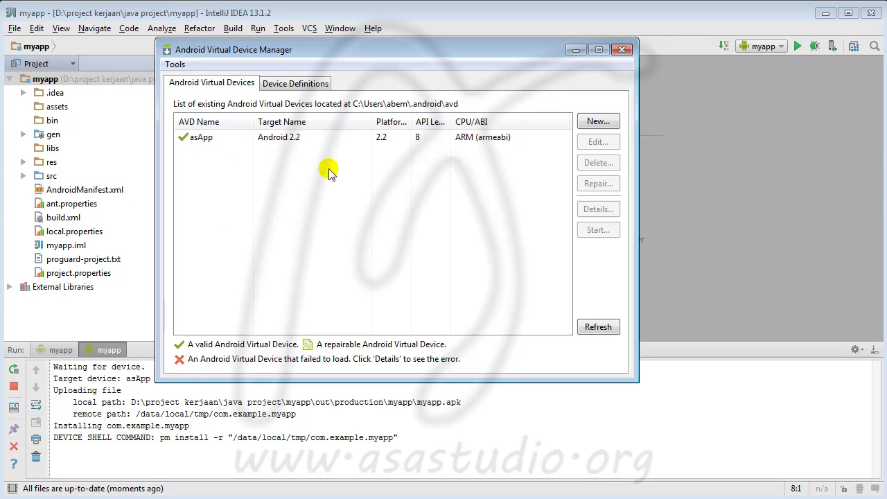
# - Edit the asApp virtual device to have an SD card size of 500 MiB, and dismiss the edit summary
pyautogui.click(223, 136)
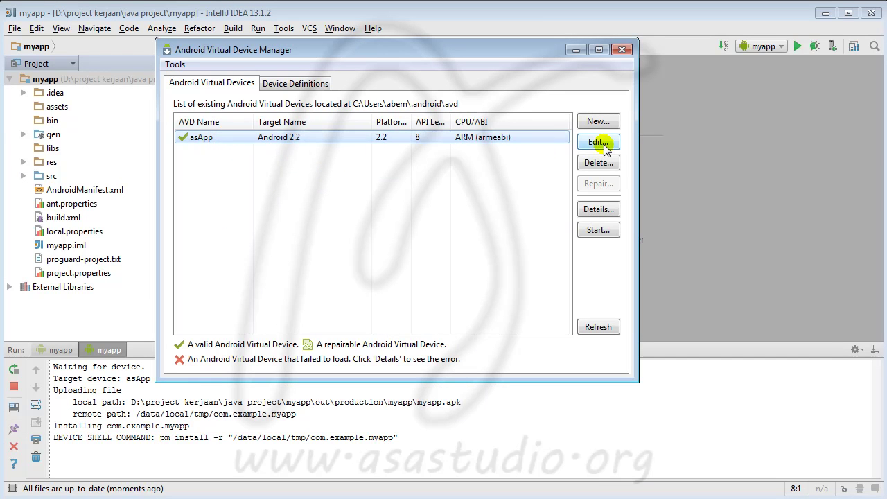
pyautogui.click(599, 144)
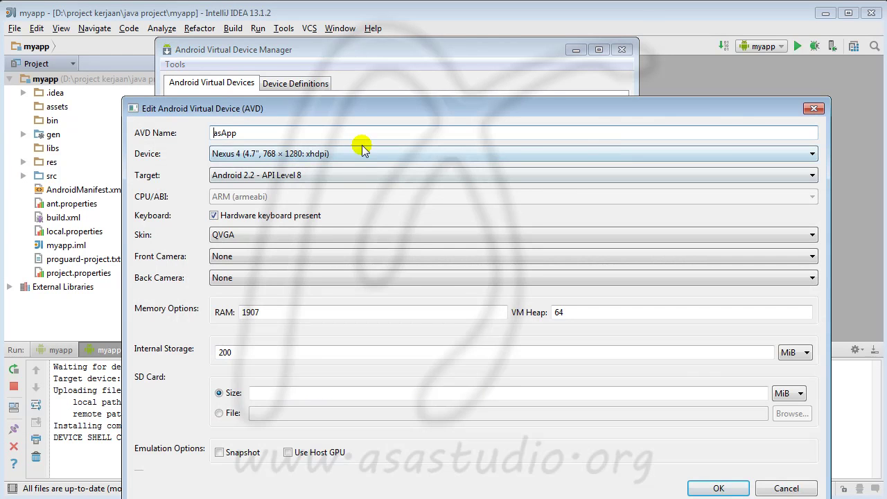
pyautogui.moveTo(365, 109); pyautogui.dragTo(357, 81)
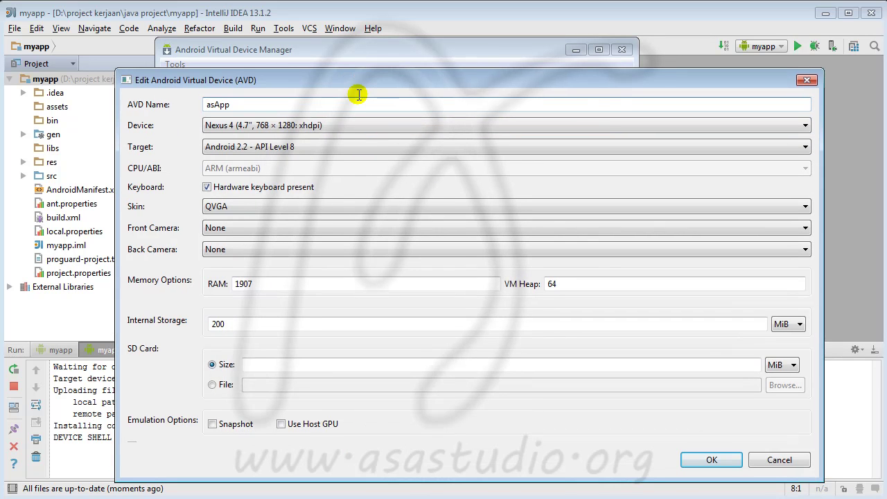
pyautogui.click(271, 362)
pyautogui.write('5')
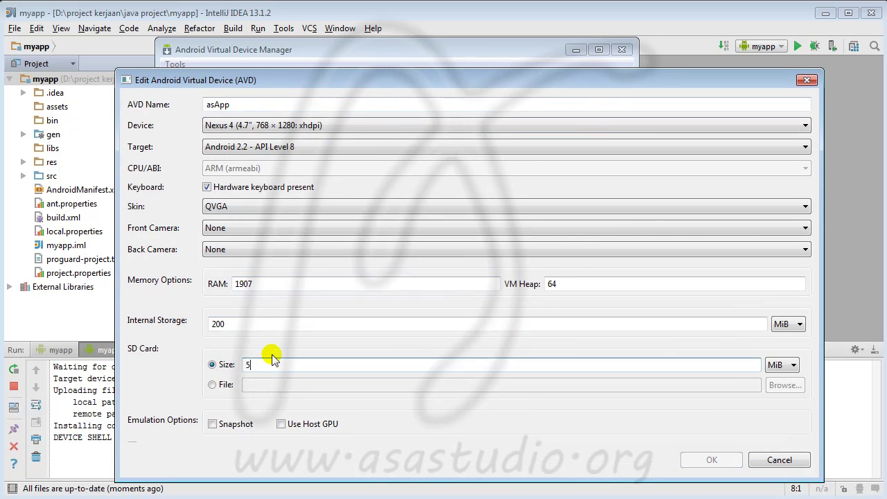
pyautogui.write('00')
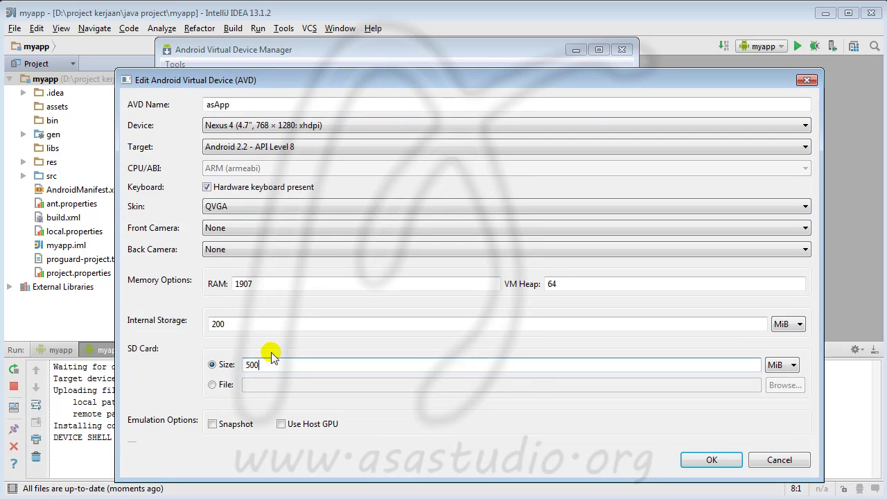
pyautogui.click(707, 459)
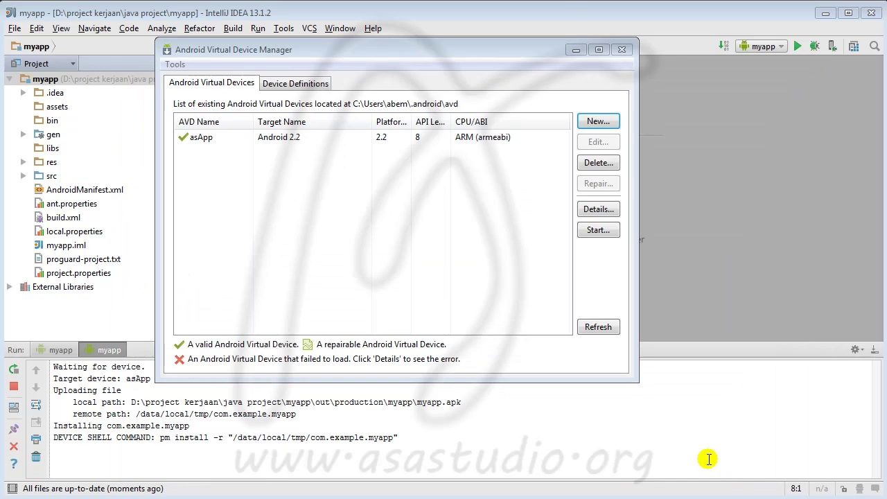
pyautogui.click(540, 315)
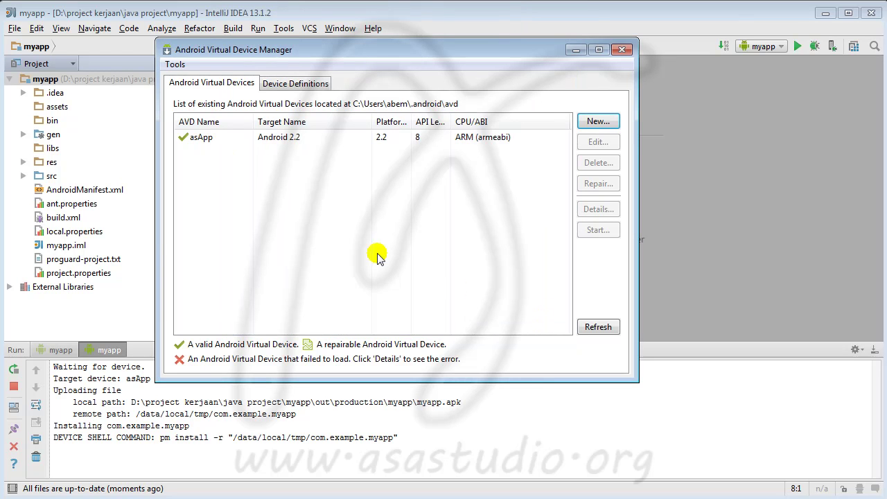
# - Start asApp with the default launch options and reposition the new 5556:asApp emulator window
pyautogui.click(255, 137)
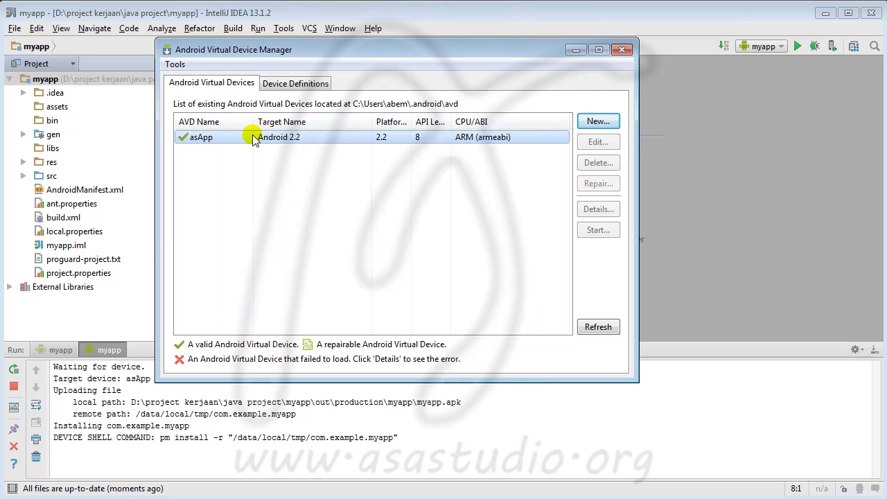
pyautogui.click(597, 230)
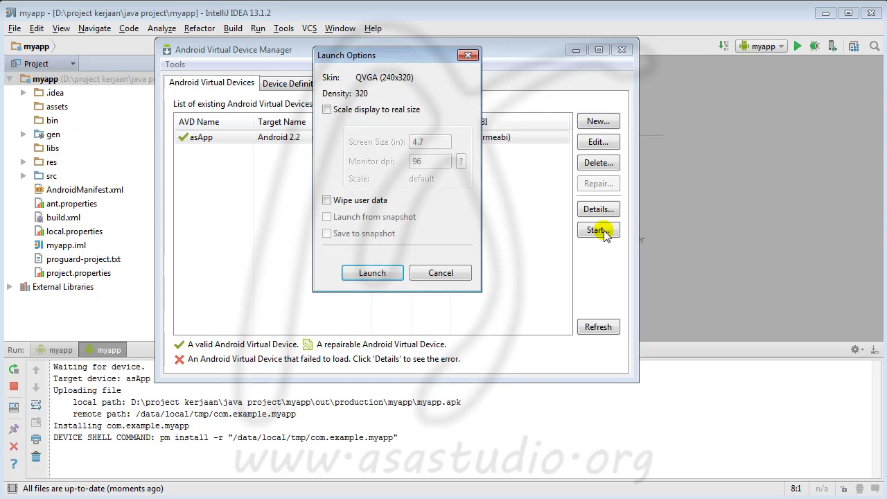
pyautogui.click(372, 273)
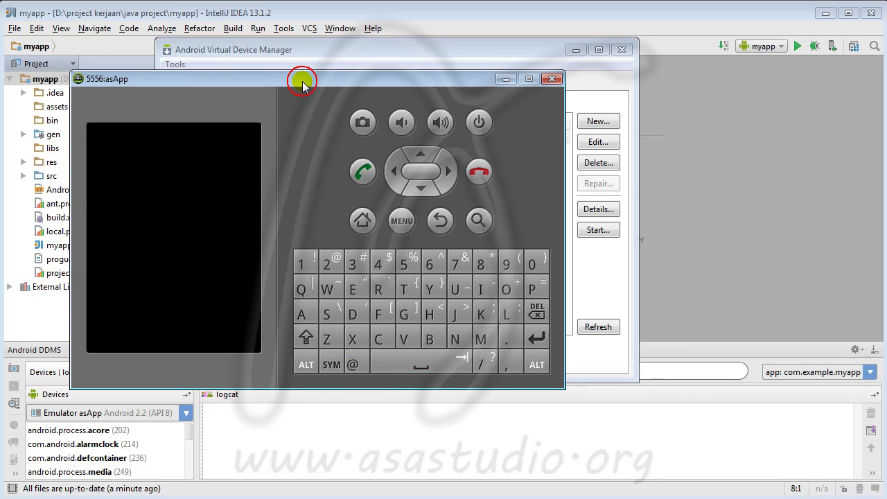
pyautogui.moveTo(302, 82); pyautogui.dragTo(526, 88)
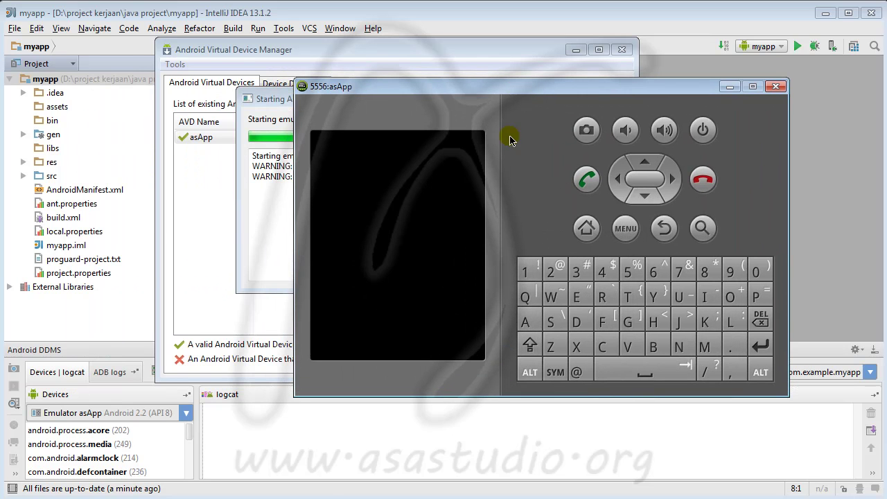
# - Bring the 5554:asApp emulator into view and close the duplicate 5556:asApp emulator
pyautogui.click(277, 496)
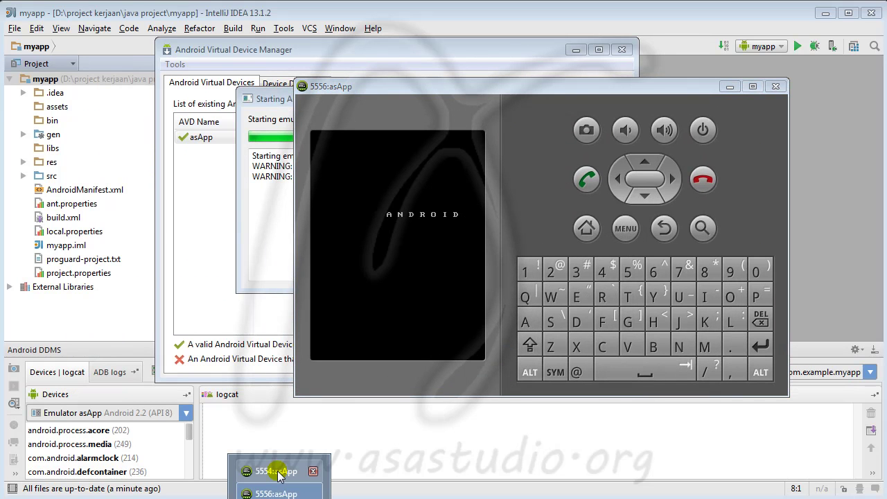
pyautogui.rightClick(279, 475)
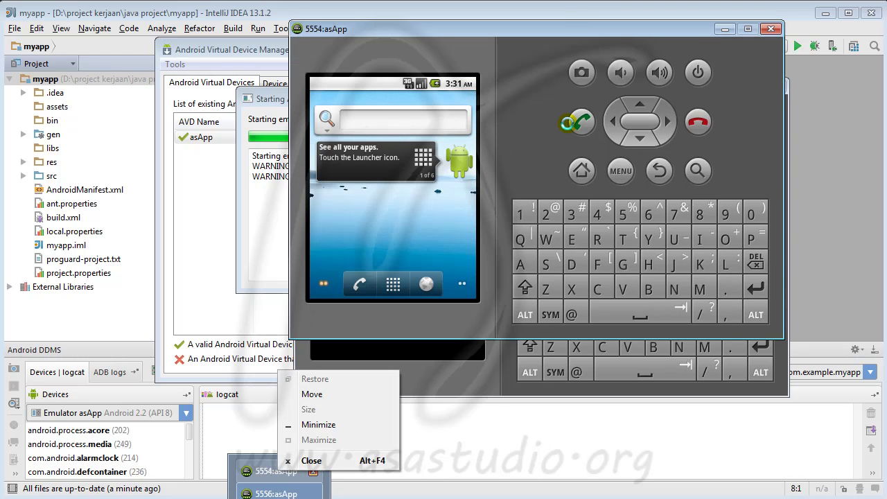
pyautogui.click(487, 395)
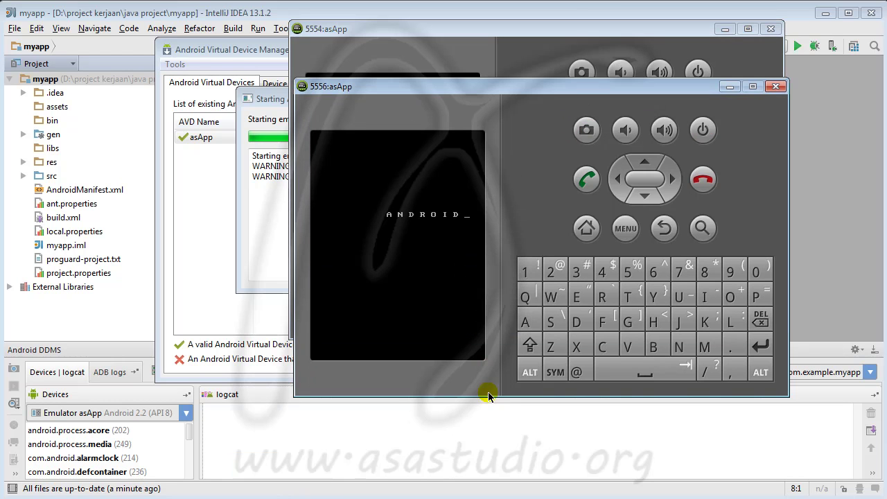
pyautogui.click(776, 86)
# - Reposition the 5554:asApp emulator window and try to open the app launcher on its home screen
pyautogui.moveTo(510, 28); pyautogui.dragTo(524, 25)
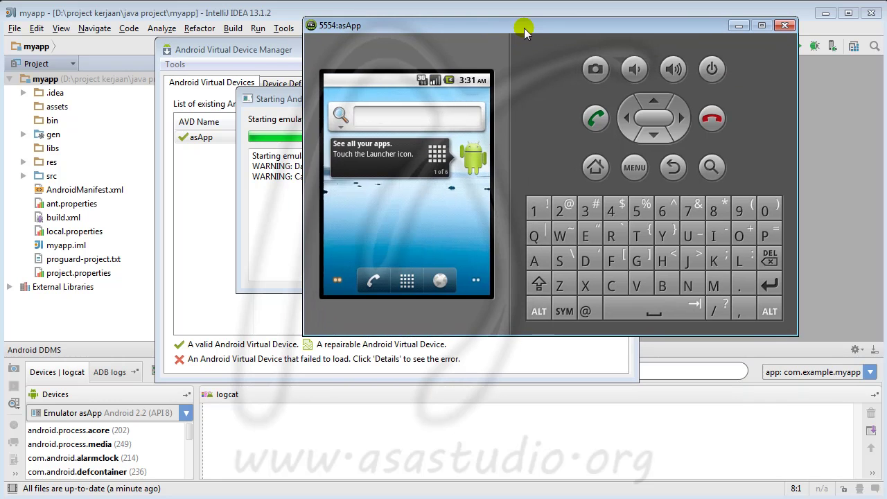
pyautogui.click(390, 224)
pyautogui.click(407, 284)
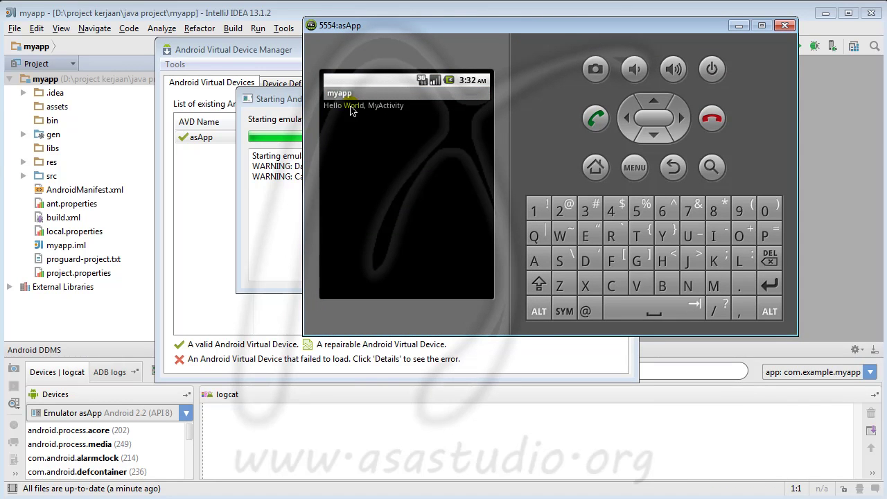
# - Close the emulator startup log and the Android Virtual Device Manager
pyautogui.click(277, 50)
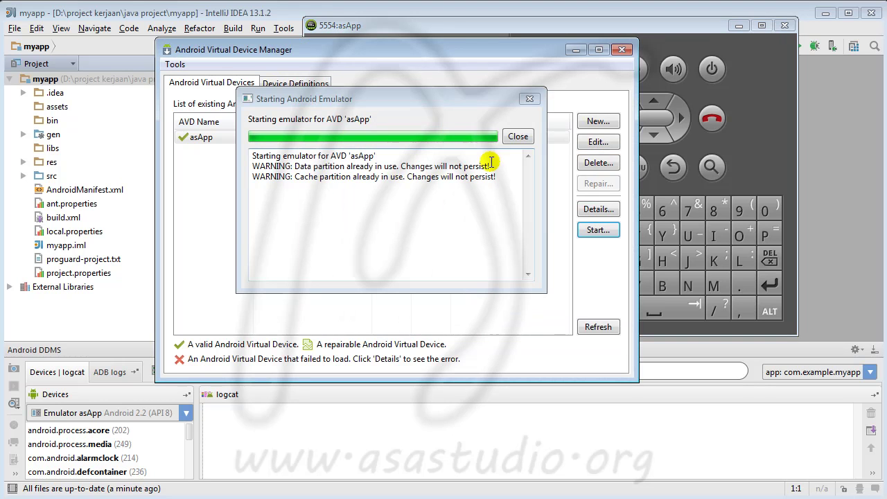
pyautogui.click(518, 136)
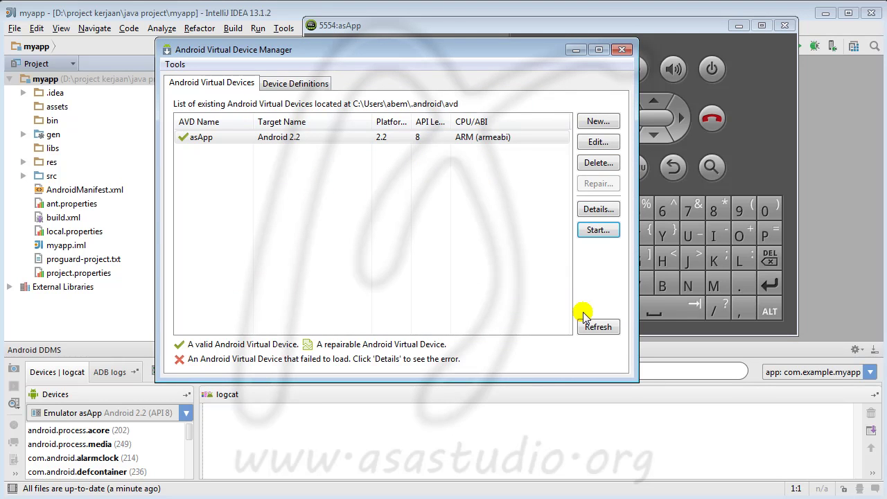
pyautogui.click(621, 50)
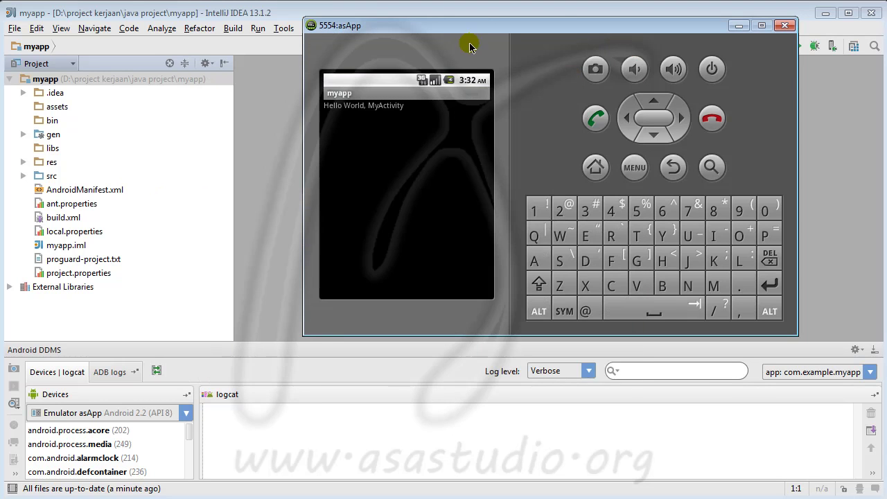
# - Leave myapp for the emulator's home screen and open the app launcher
pyautogui.click(636, 169)
pyautogui.click(595, 167)
pyautogui.click(634, 167)
pyautogui.click(596, 167)
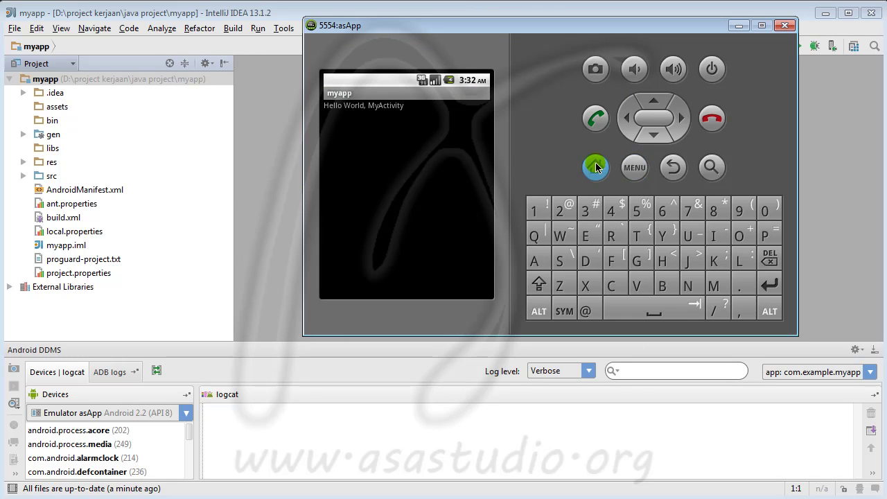
pyautogui.click(412, 288)
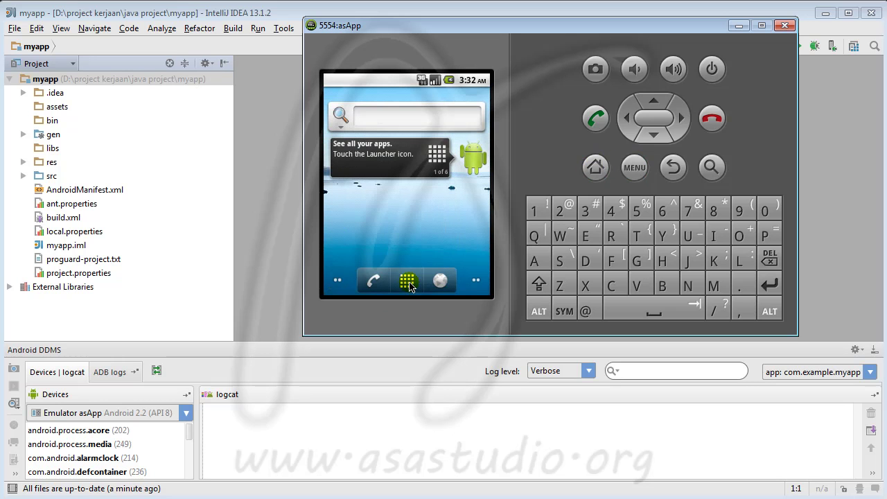
pyautogui.click(406, 279)
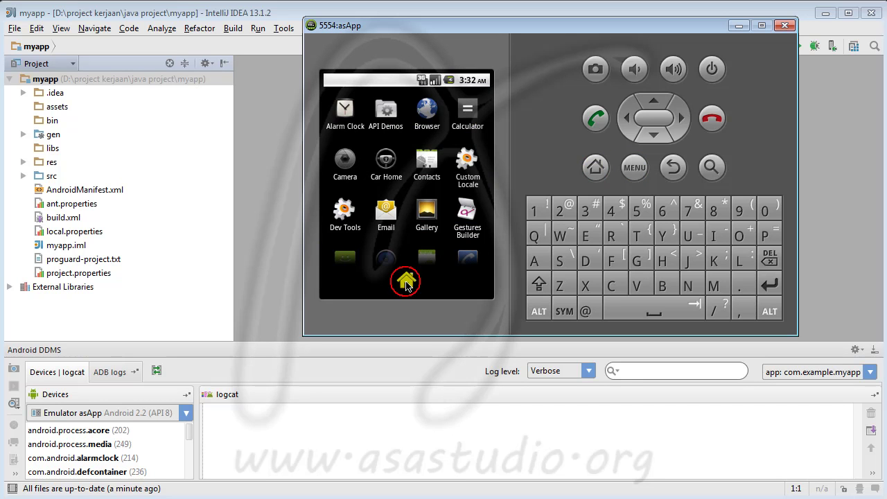
# - Reopen the emulator's app launcher, view the Custom Locale app, and return to the home screen
pyautogui.click(401, 280)
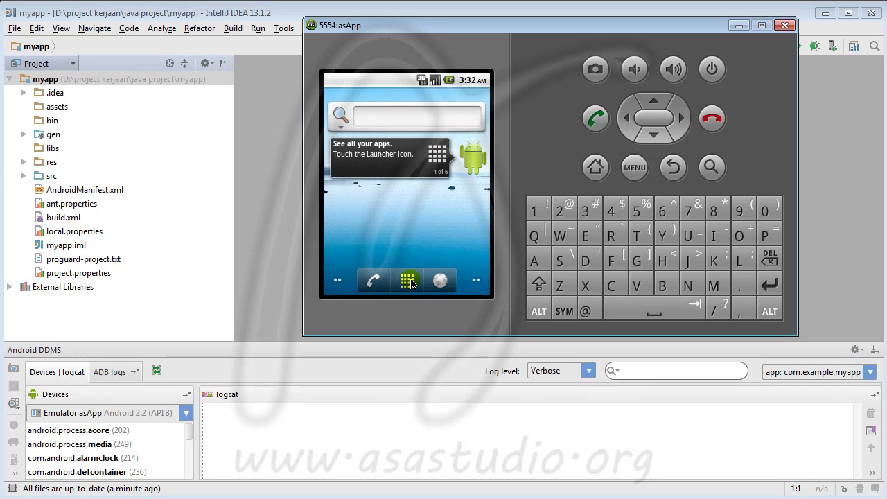
pyautogui.click(340, 108)
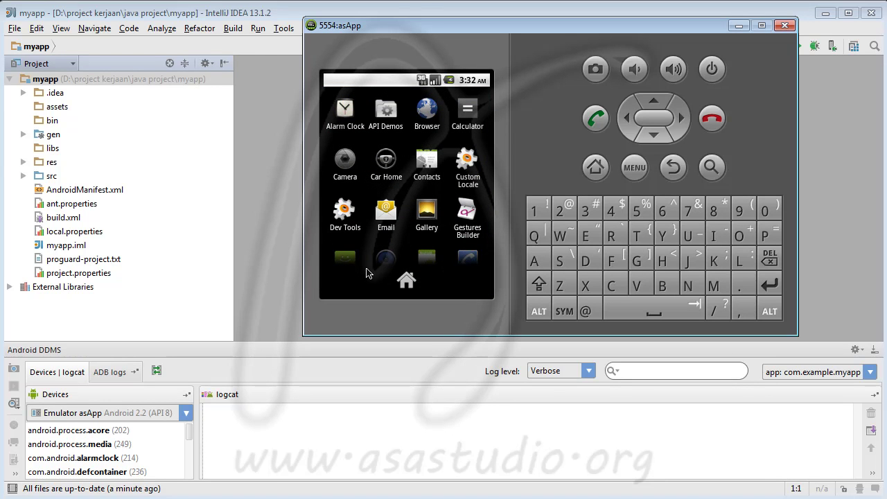
pyautogui.click(486, 168)
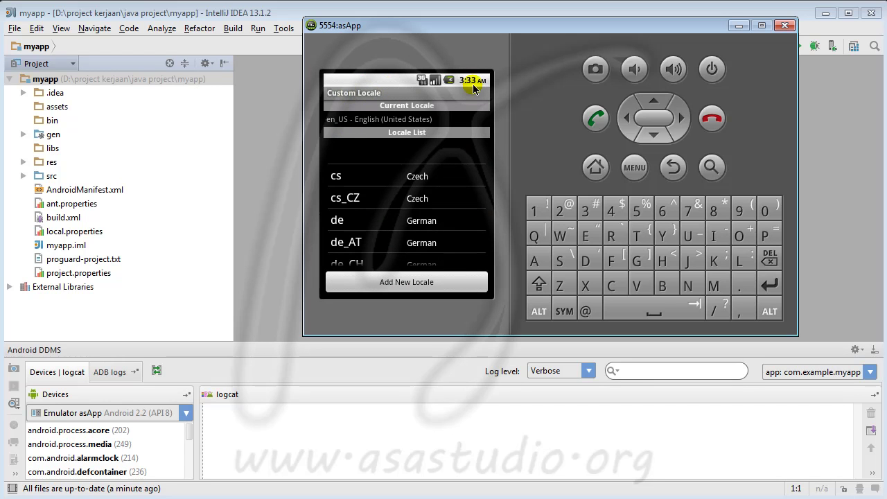
pyautogui.click(596, 167)
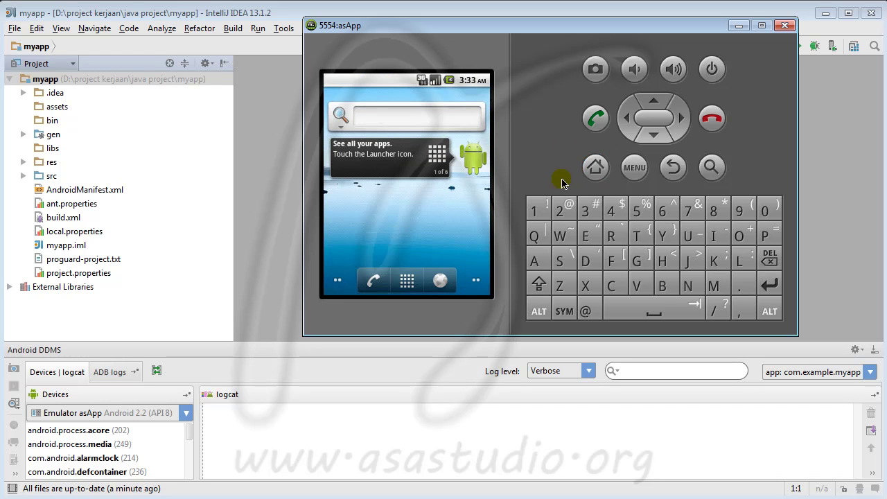
# - View the Messaging app from the emulator's app launcher and return to the home screen
pyautogui.click(408, 281)
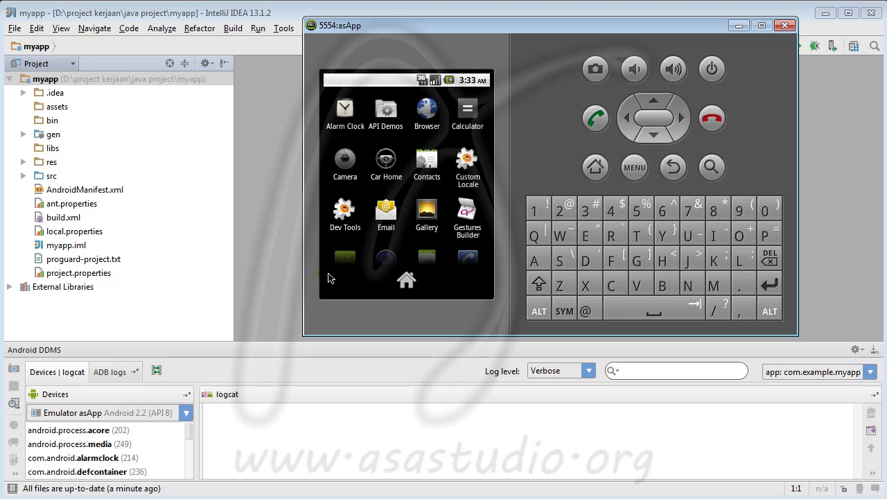
pyautogui.click(346, 263)
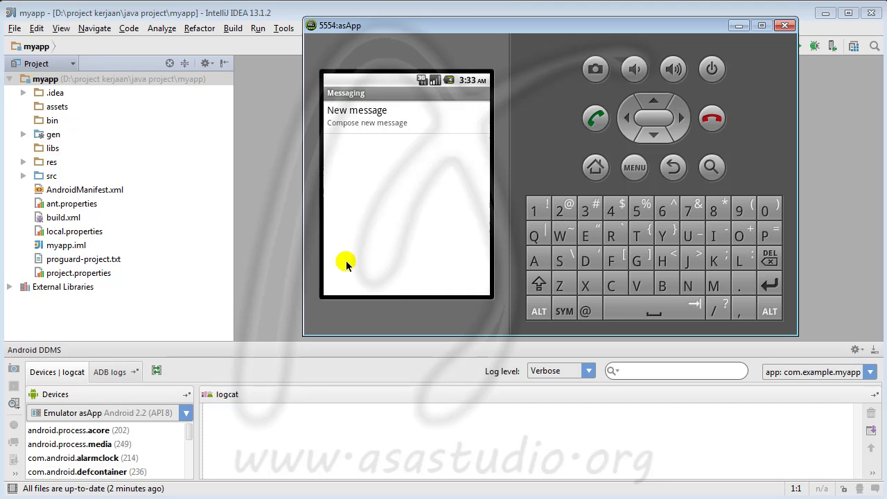
pyautogui.click(602, 172)
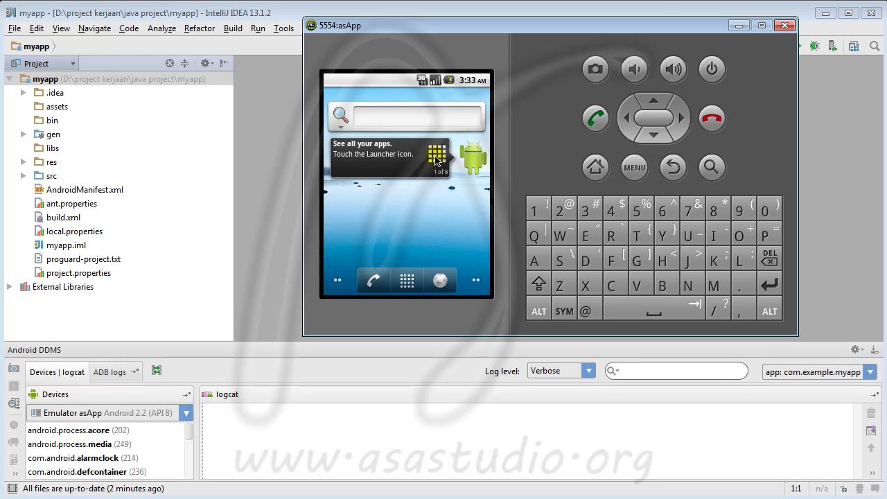
# - Run myapp again and reposition the 5554:asApp emulator window so it leaves the IDE's run controls uncovered
pyautogui.moveTo(642, 24); pyautogui.dragTo(517, 27)
pyautogui.click(798, 46)
pyautogui.moveTo(340, 46); pyautogui.dragTo(408, 68)
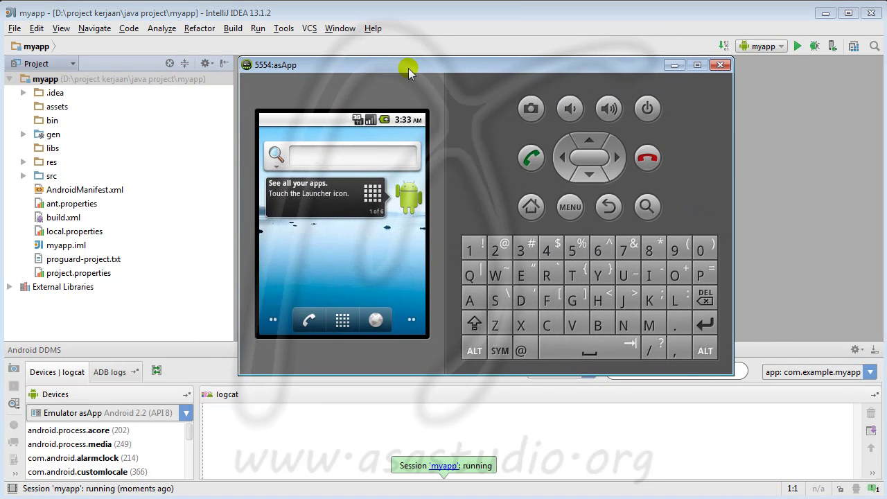